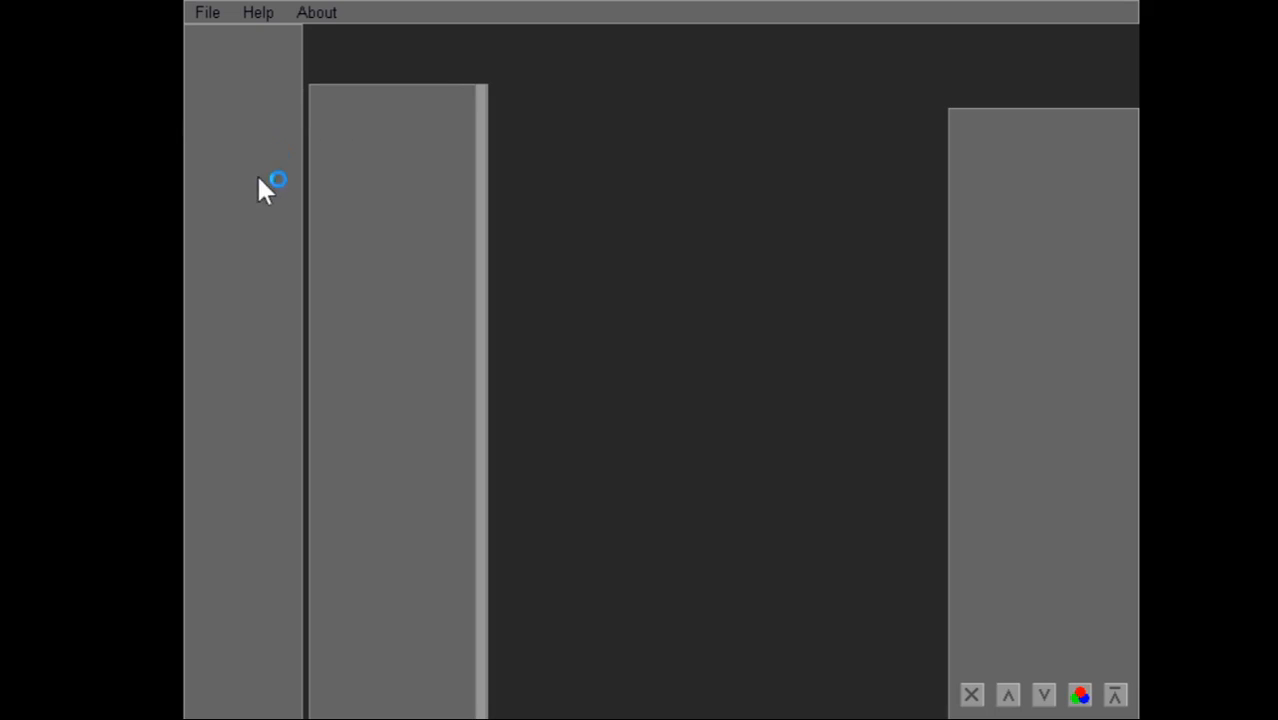
Load the part categories and add MaleBase1.png as the character's base body.
{"action": "left_click", "coordinate": [208, 15]}
{"action": "left_click", "coordinate": [220, 39]}
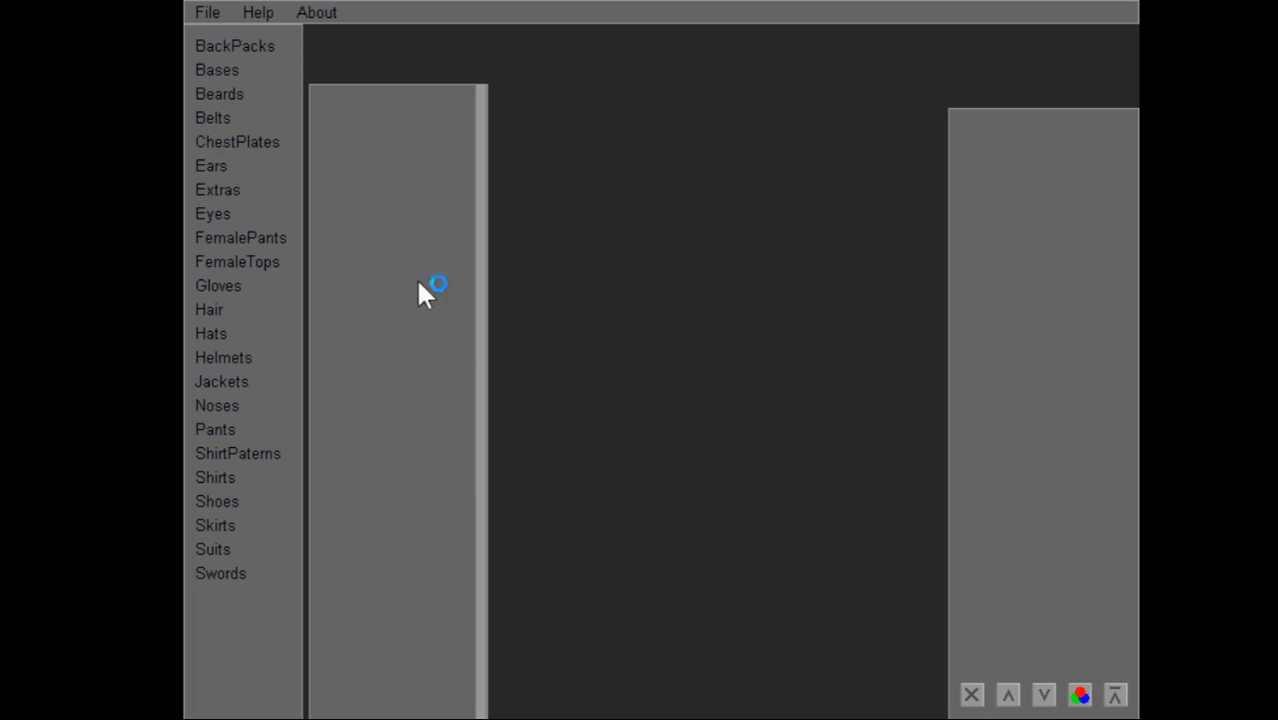
{"action": "left_click", "coordinate": [231, 72]}
{"action": "left_click", "coordinate": [363, 152]}
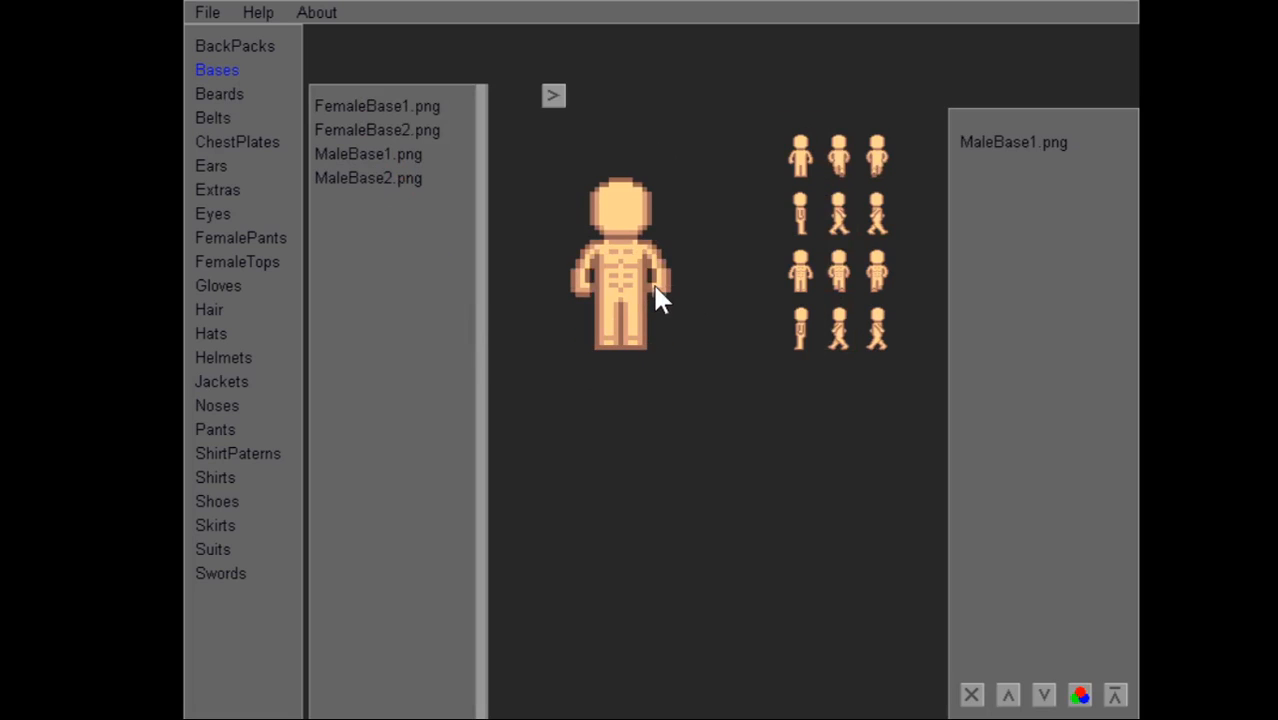
Dress the character in the OneseyWhite1.png suit and the Boots1Brown.png boots.
{"action": "left_click", "coordinate": [234, 553]}
{"action": "mouse_move", "coordinate": [378, 110]}
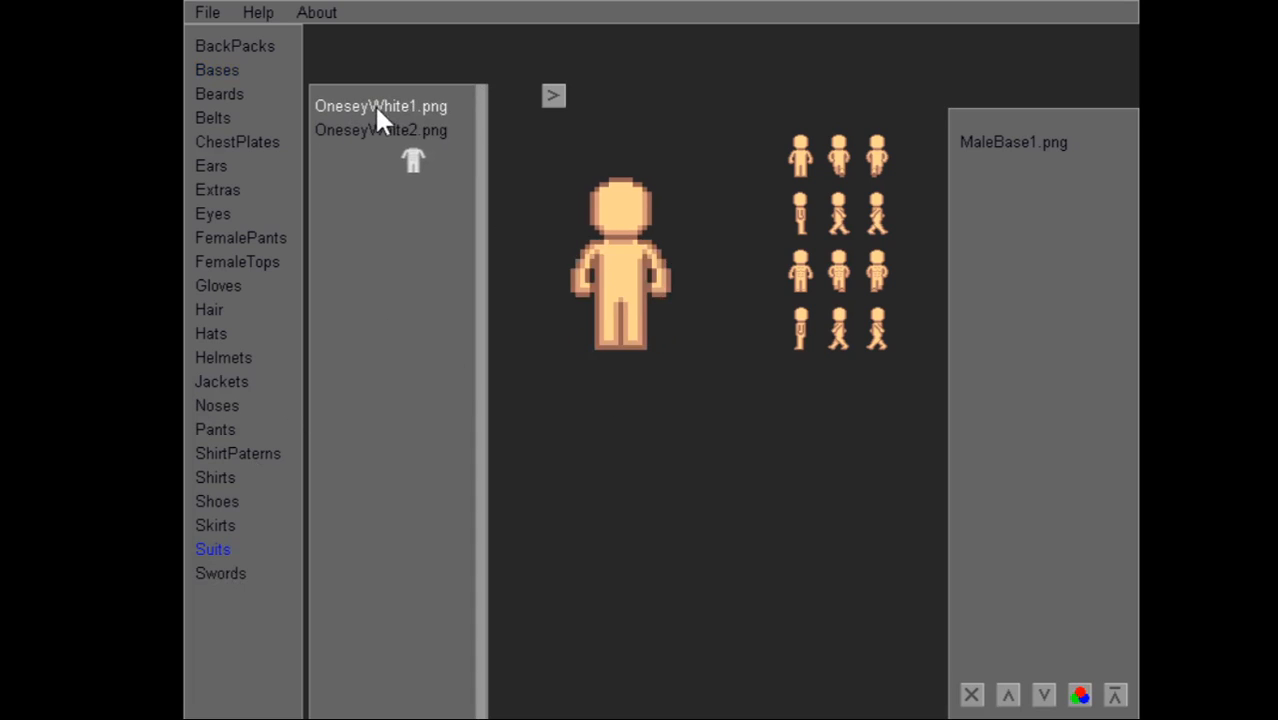
{"action": "left_click_drag", "start_coordinate": [378, 110], "coordinate": [495, 339]}
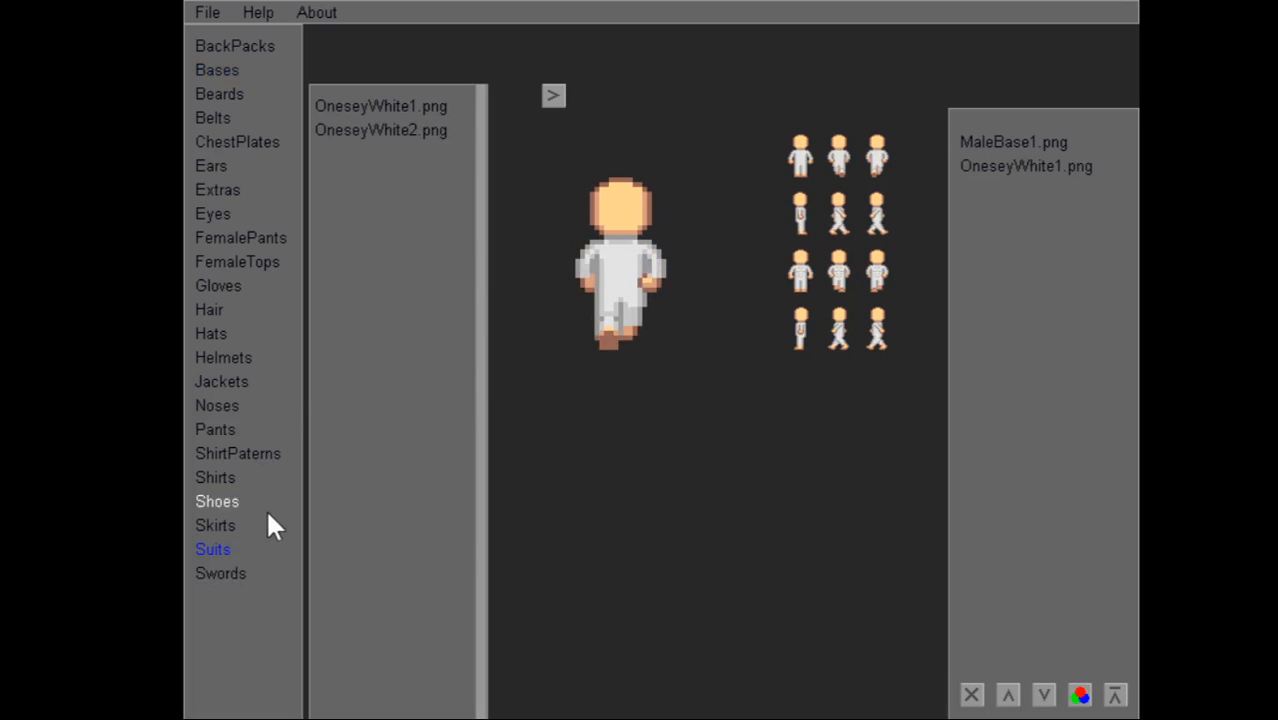
{"action": "left_click", "coordinate": [219, 505]}
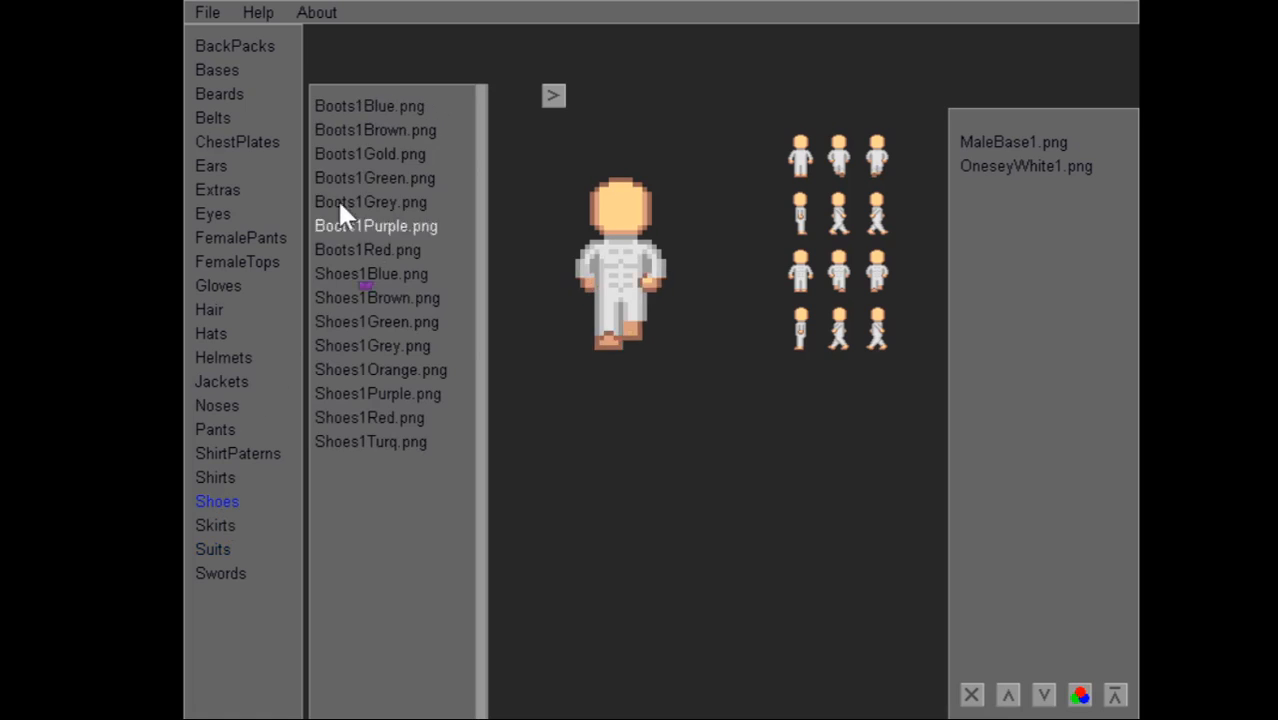
{"action": "left_click", "coordinate": [359, 130]}
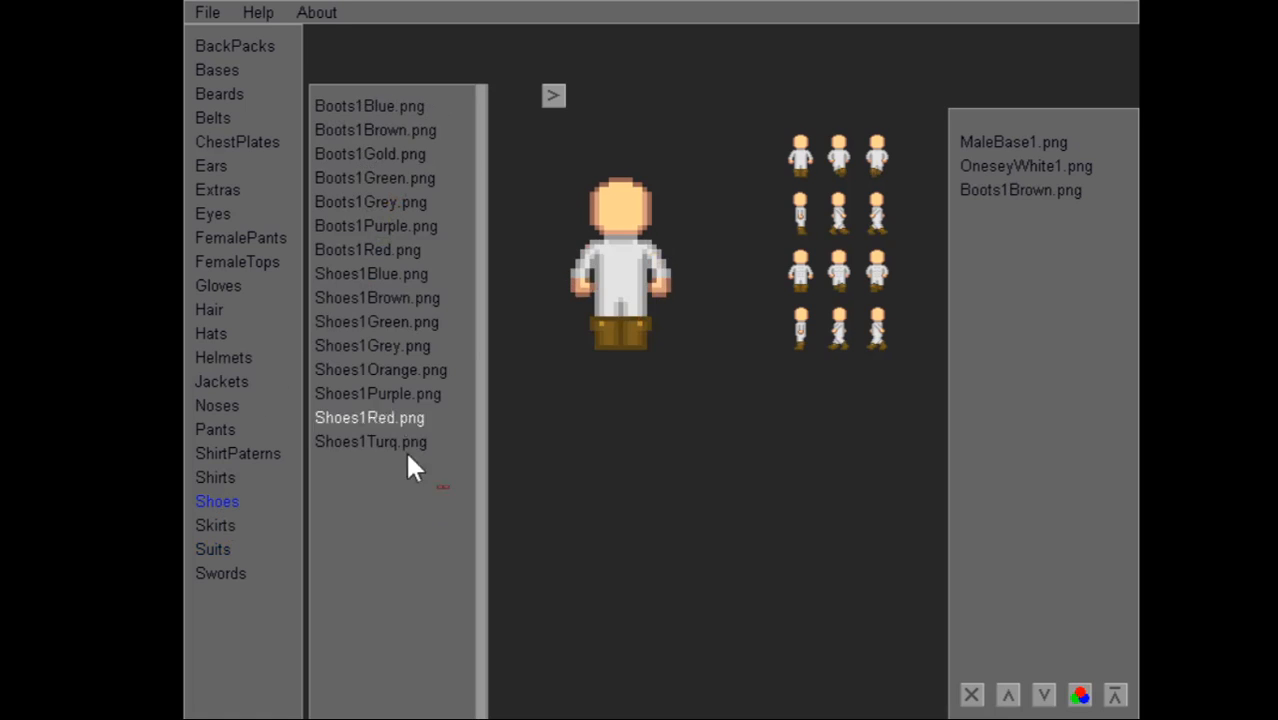
Add the GauntletsGrey.png gloves and the Balaclava.png extra to the character.
{"action": "left_click", "coordinate": [220, 285]}
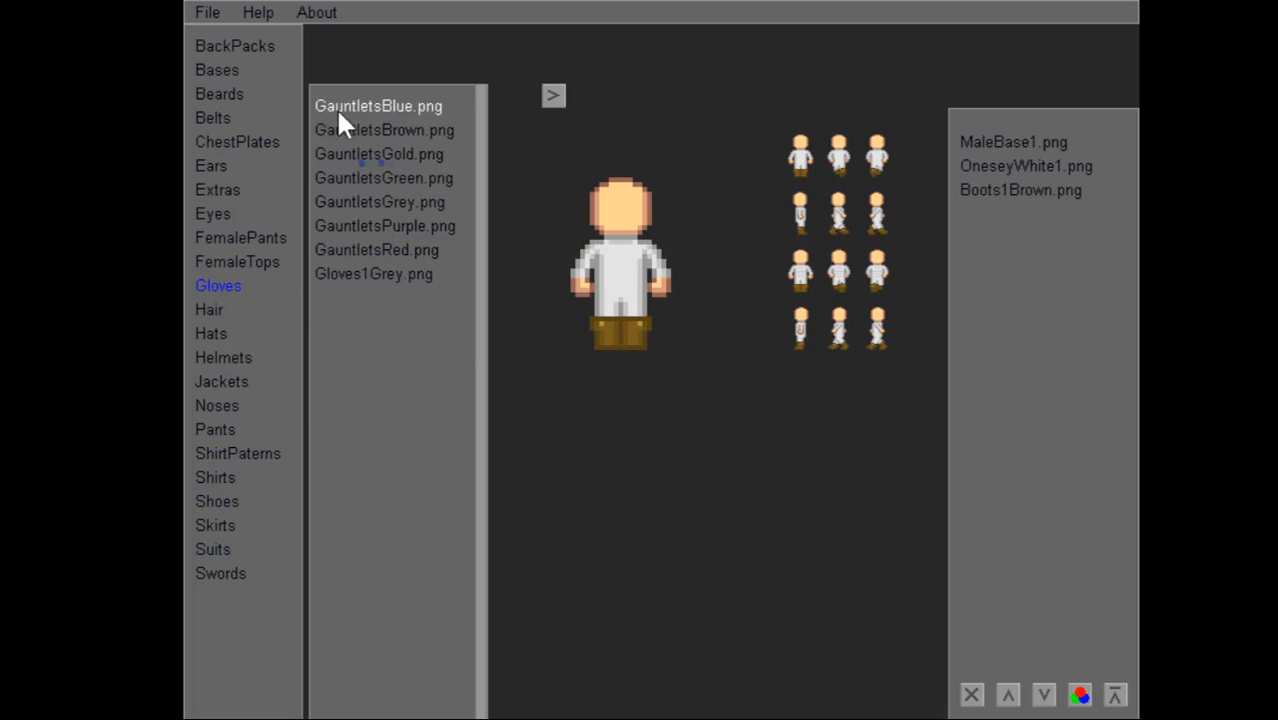
{"action": "left_click", "coordinate": [371, 201]}
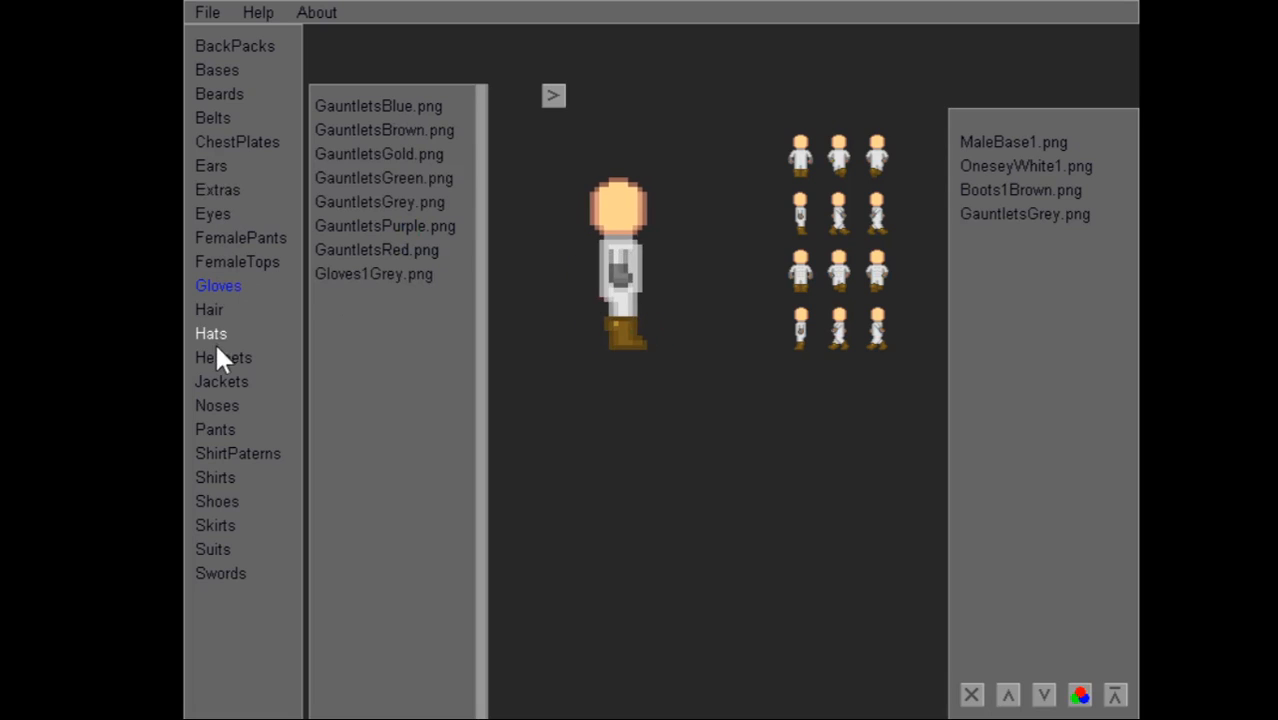
{"action": "left_click", "coordinate": [218, 193]}
{"action": "left_click", "coordinate": [357, 108]}
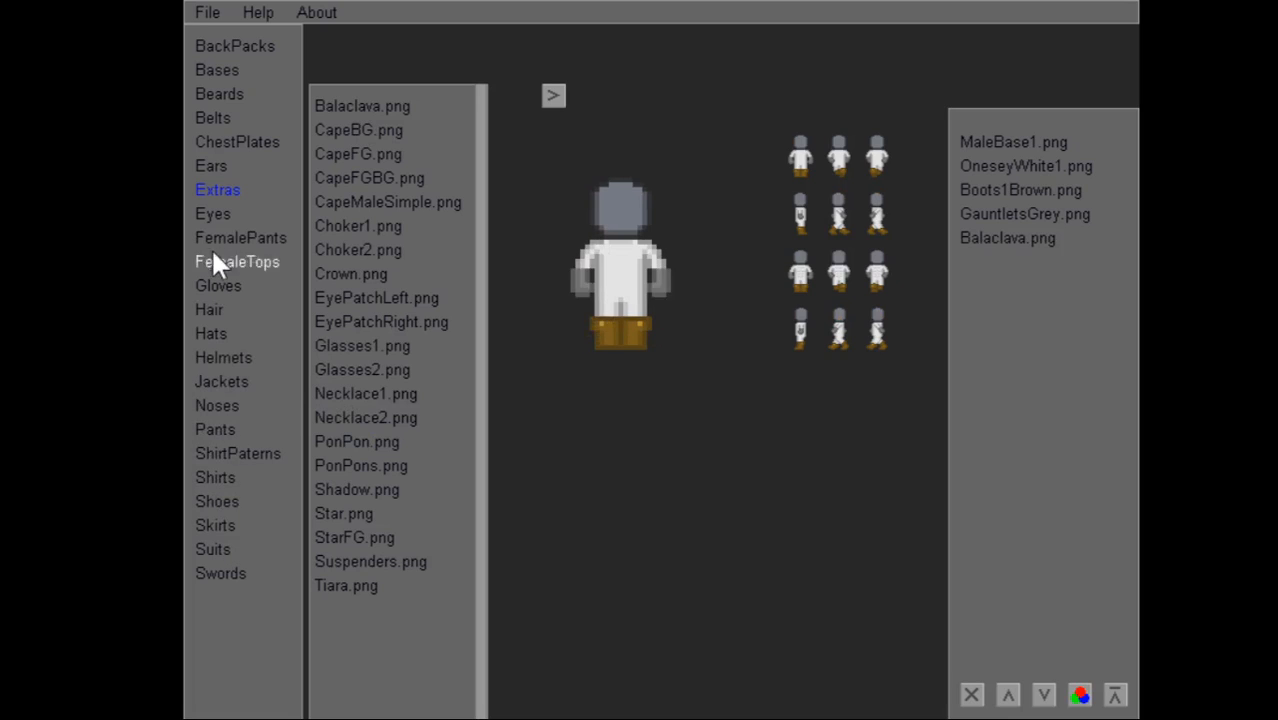
Add the LogoMisc1.png shirt pattern and the CapeBG.png cape background to the character.
{"action": "left_click", "coordinate": [228, 452]}
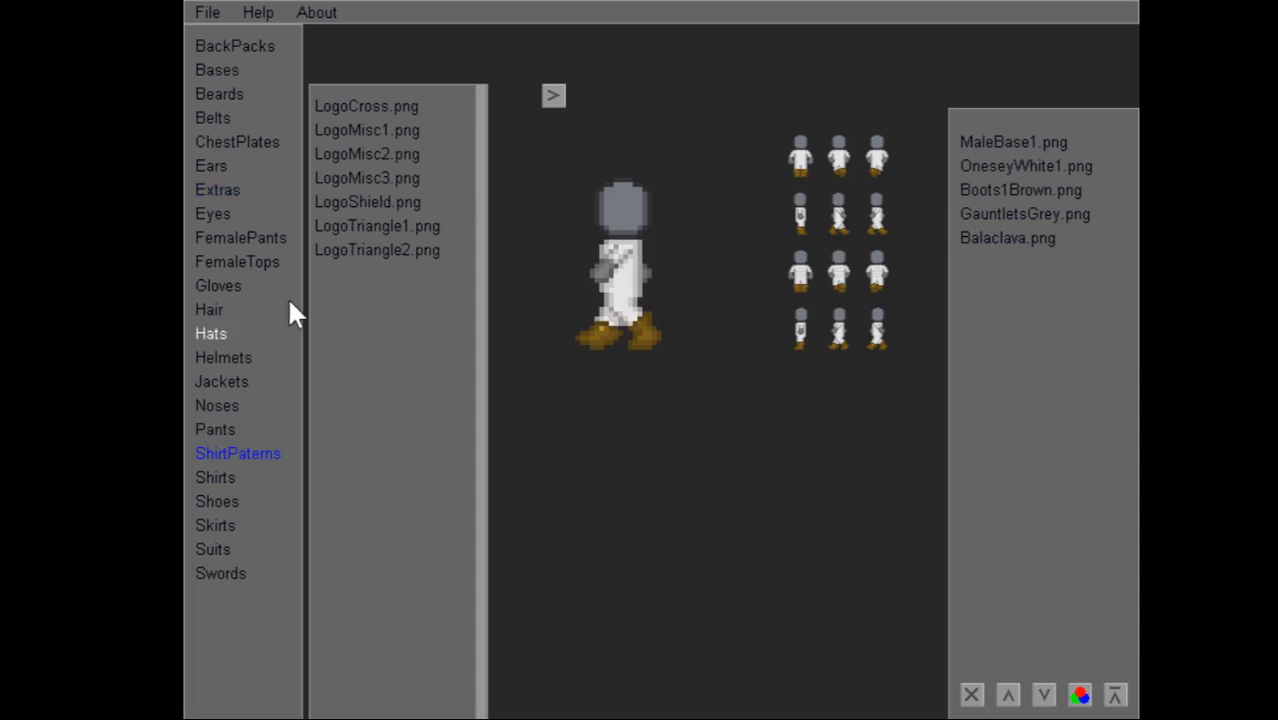
{"action": "left_click", "coordinate": [347, 140]}
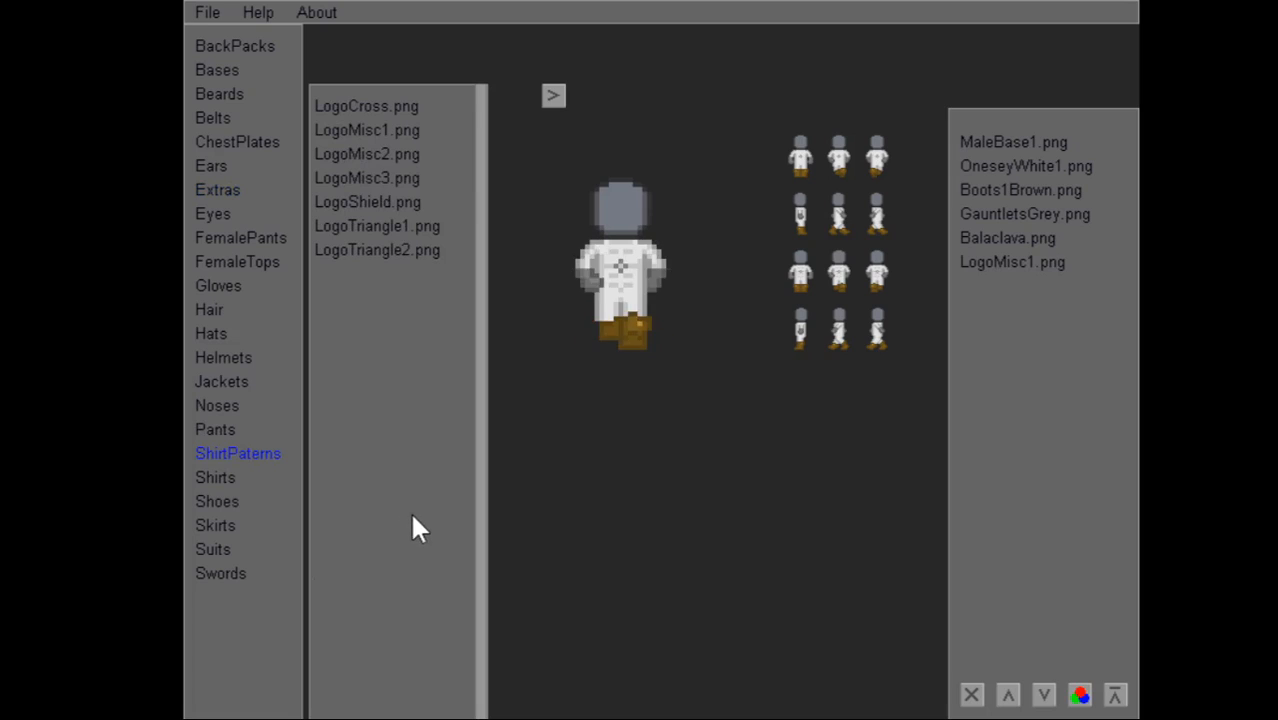
{"action": "left_click", "coordinate": [218, 189]}
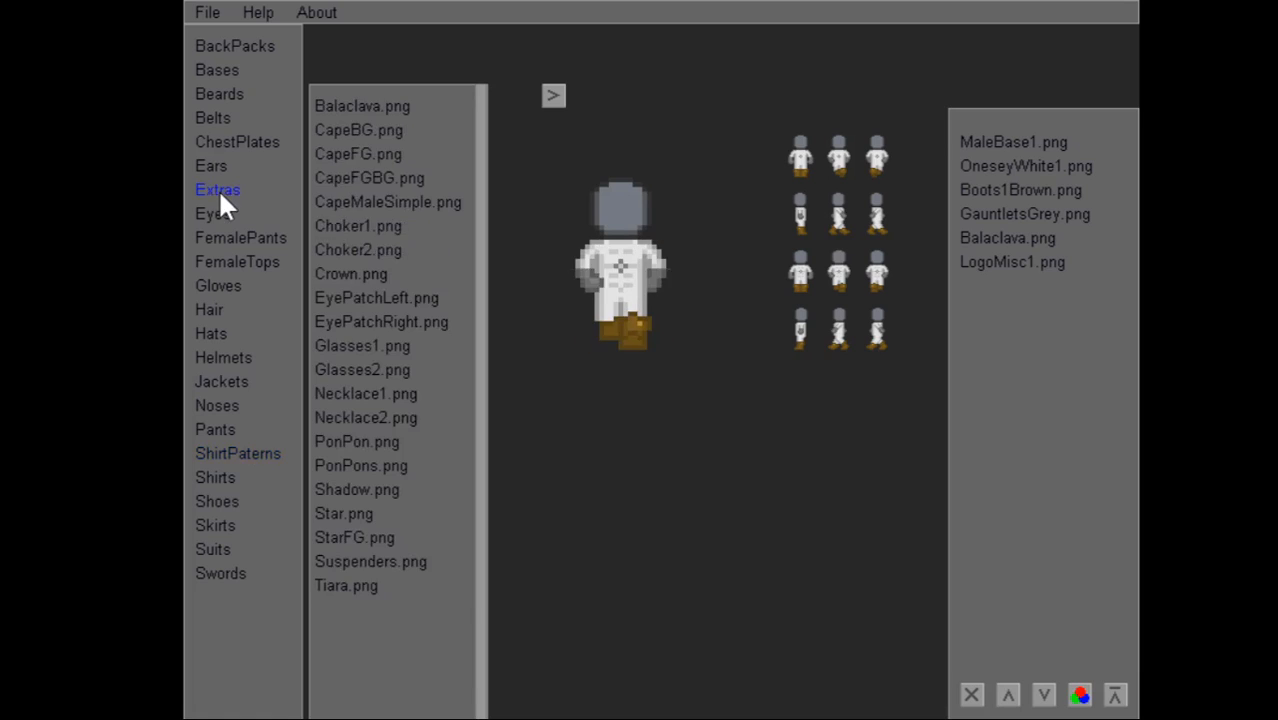
{"action": "left_click", "coordinate": [361, 131]}
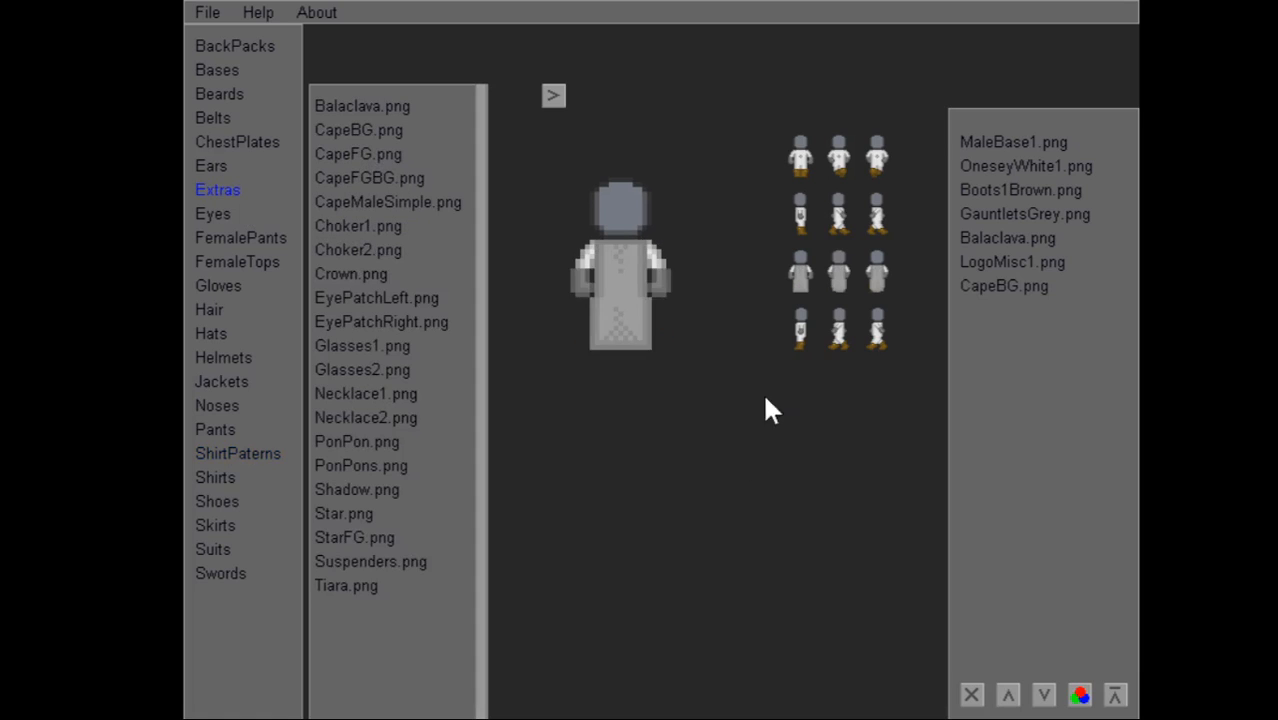
Move the CapeBG.png layer up to the first place in the layer order, ahead of MaleBase1.png.
{"action": "left_click", "coordinate": [1040, 286]}
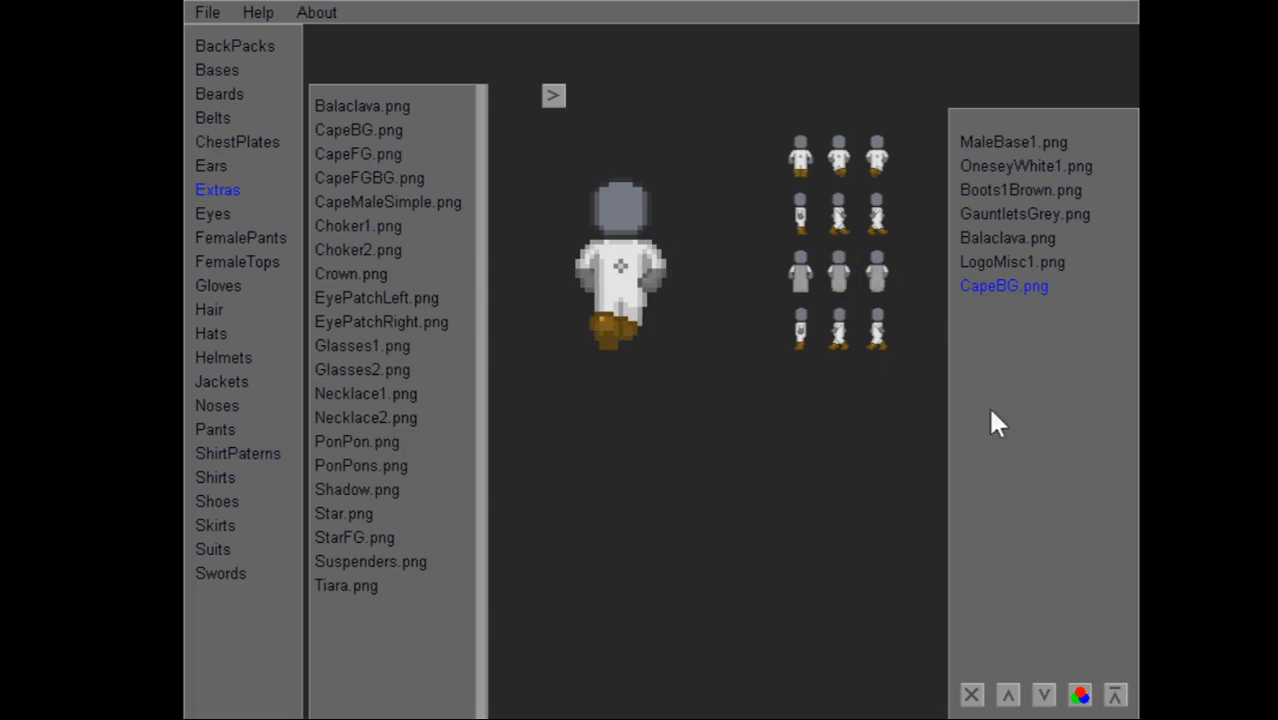
{"action": "left_click", "coordinate": [1008, 696]}
{"action": "left_click", "coordinate": [1008, 696]}
{"action": "left_click", "coordinate": [1008, 696]}
{"action": "left_click", "coordinate": [1008, 696]}
{"action": "left_click", "coordinate": [1008, 696]}
{"action": "left_click", "coordinate": [1008, 696]}
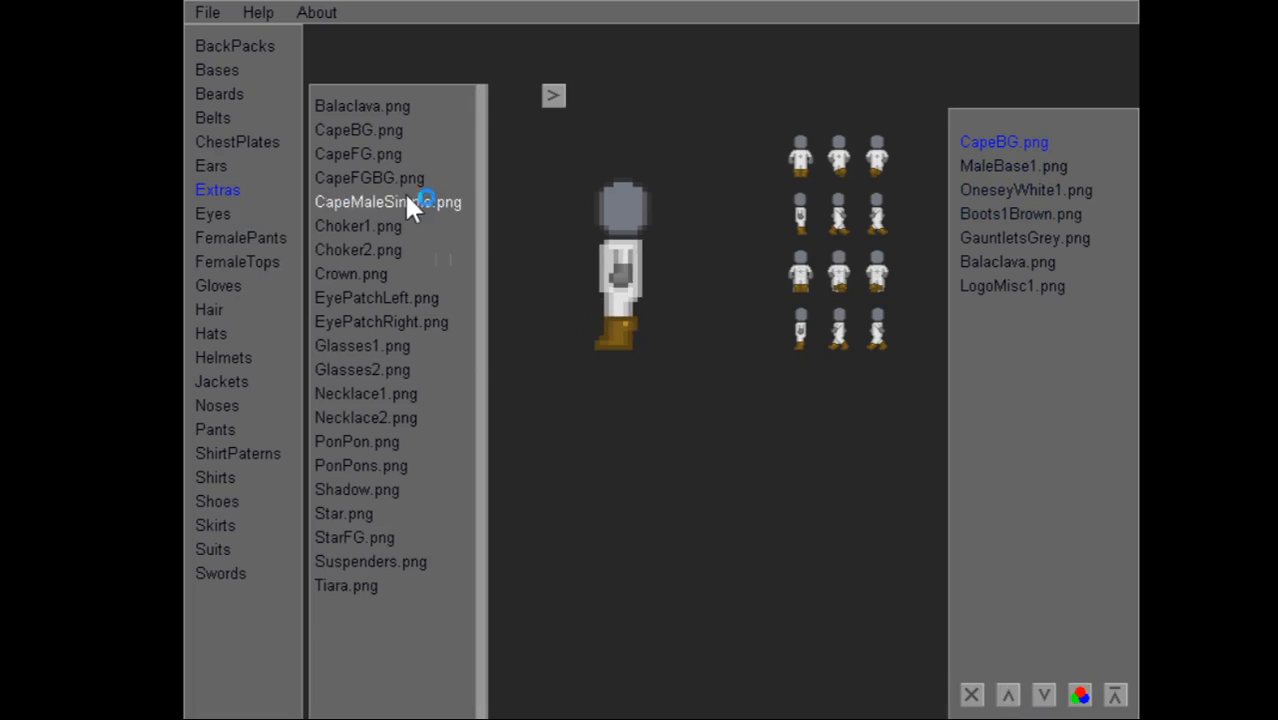
Add the CapeFGBG.png cape and the Eyes1Blue.png eyes to the character.
{"action": "left_click", "coordinate": [352, 184]}
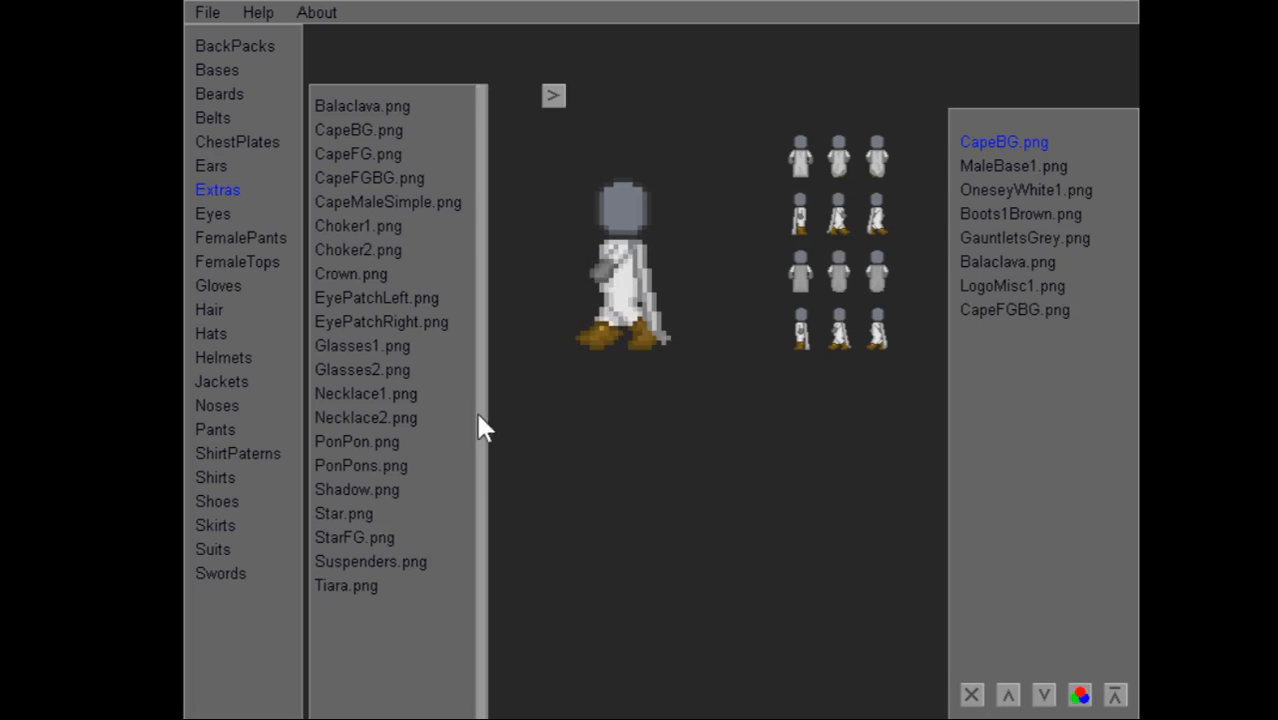
{"action": "left_click", "coordinate": [218, 212]}
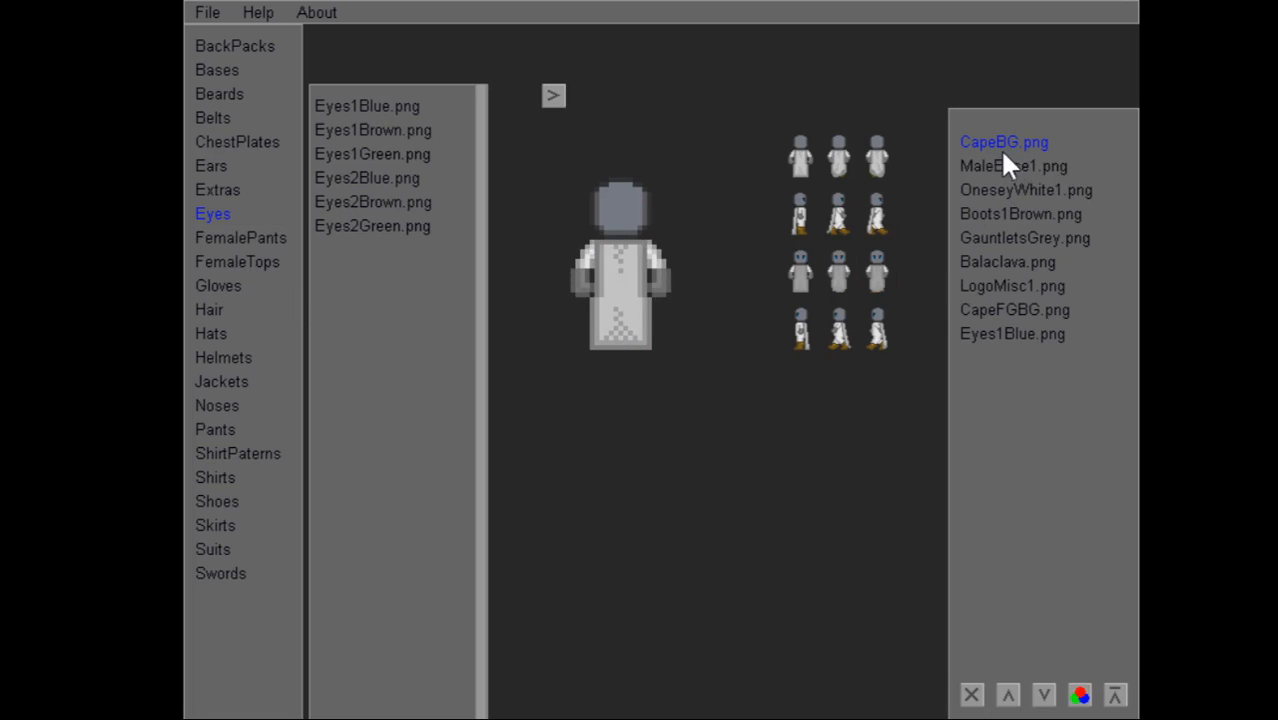
Remove the CapeFGBG.png layer and add the CapeFG.png cape foreground instead.
{"action": "left_click", "coordinate": [1000, 310]}
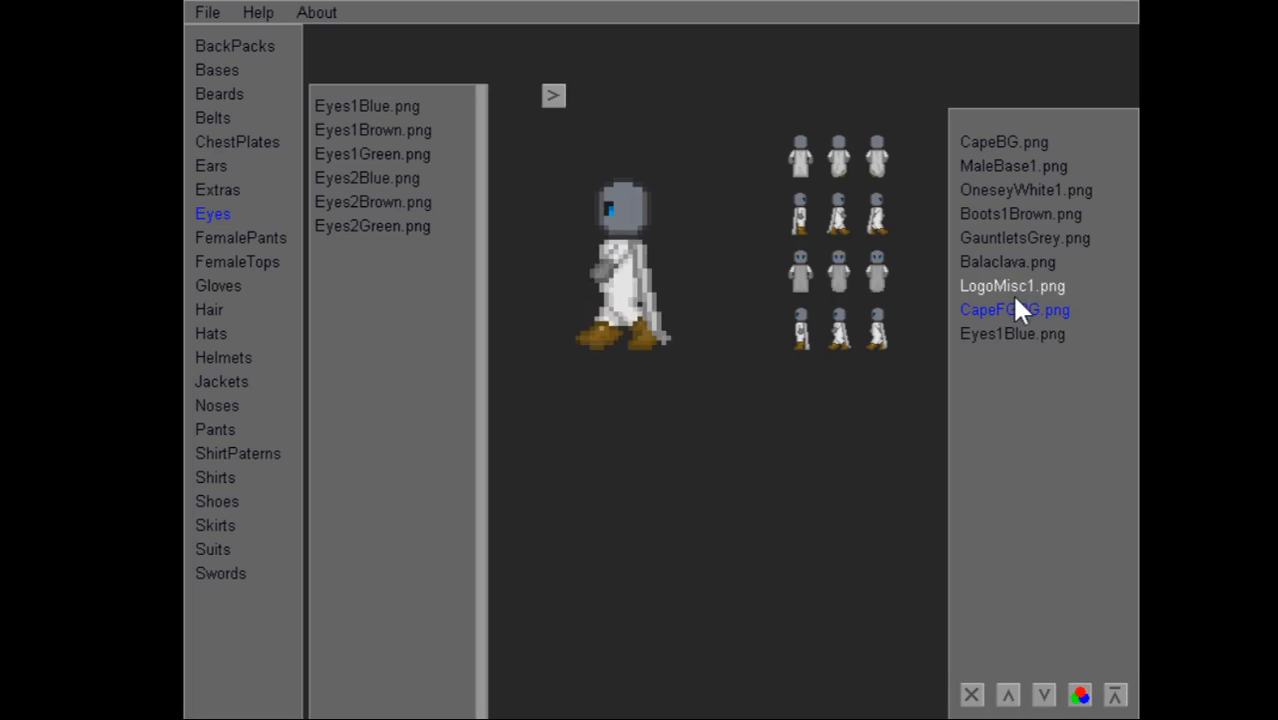
{"action": "left_click", "coordinate": [971, 695]}
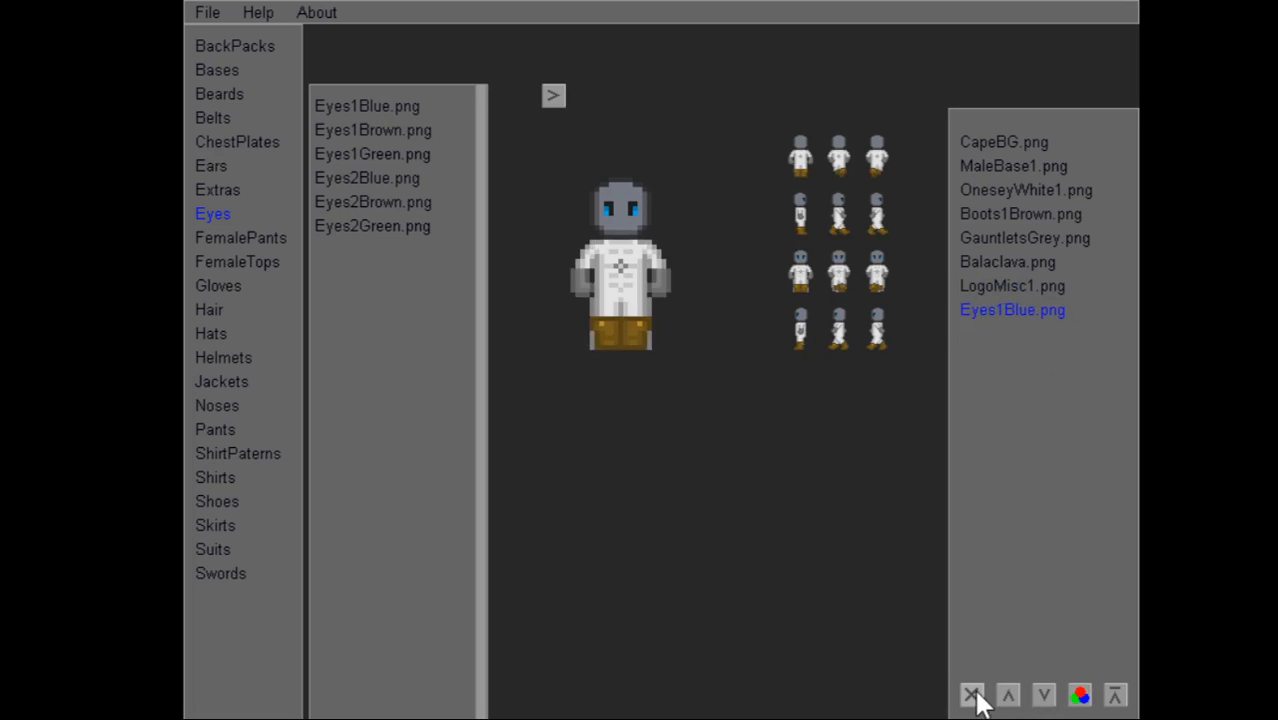
{"action": "left_click", "coordinate": [238, 187]}
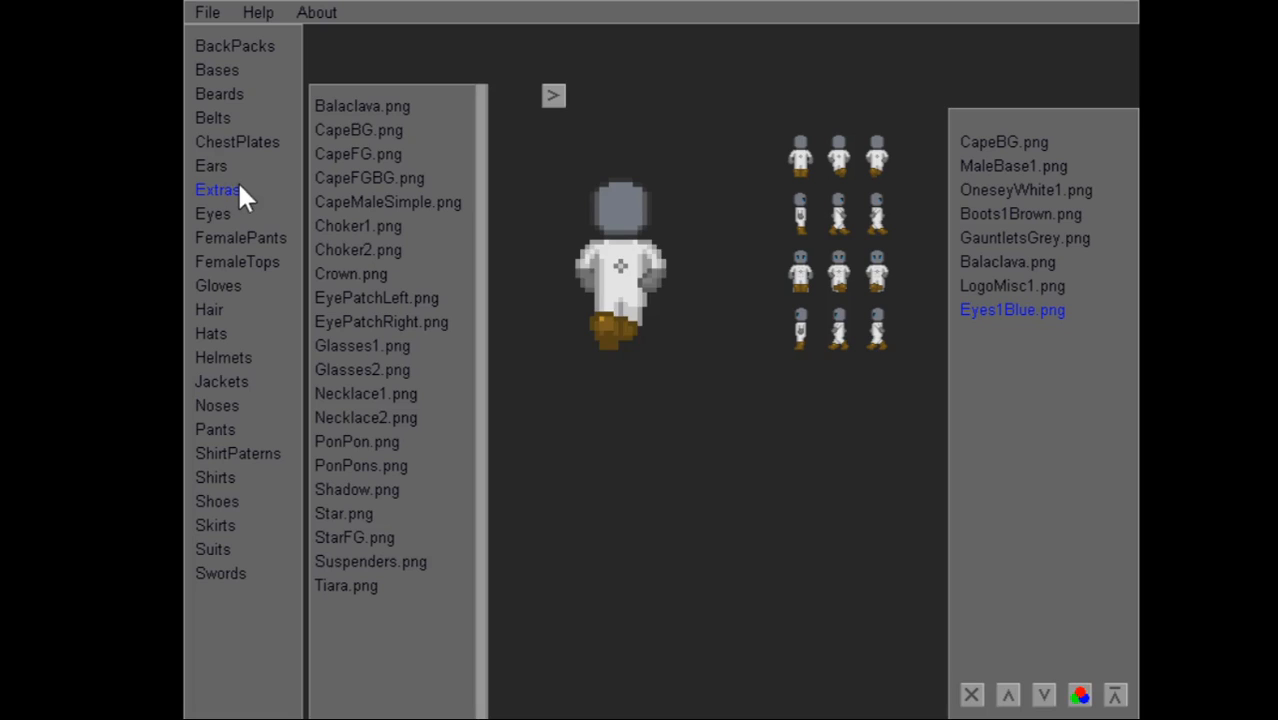
{"action": "left_click", "coordinate": [359, 153]}
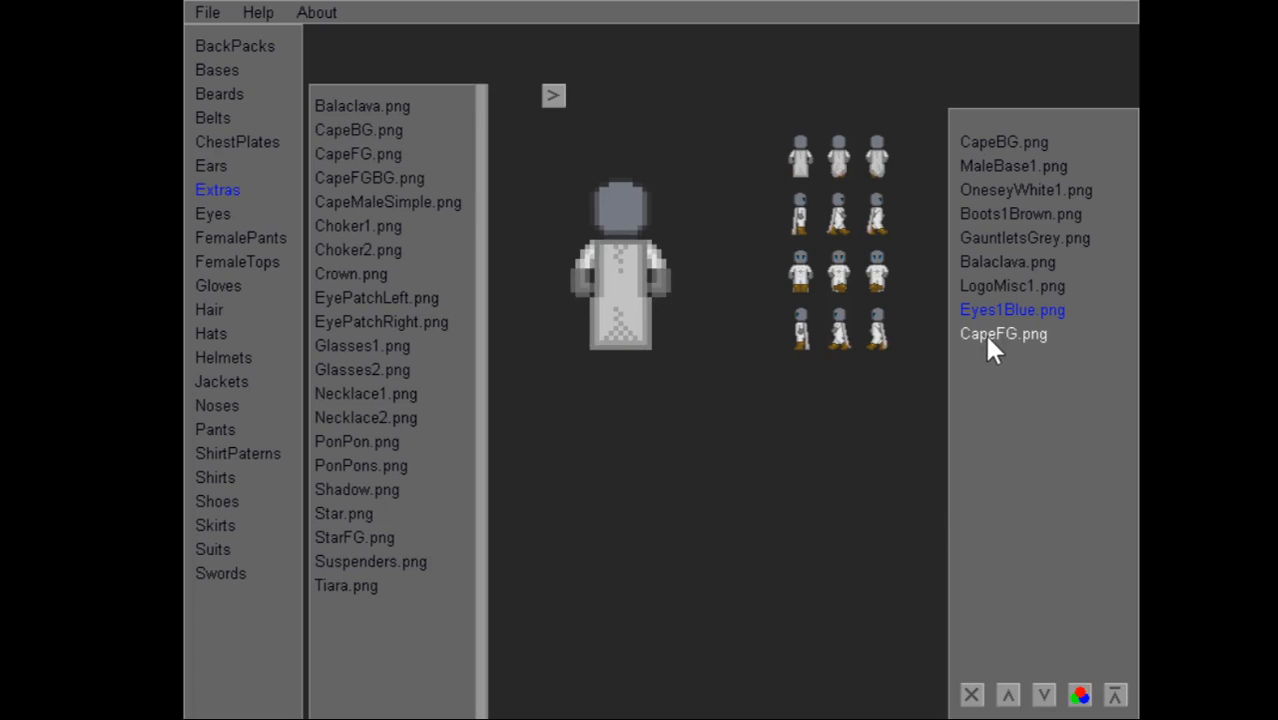
Compare the Eyes1Blue.png, CapeFG.png and CapeBG.png layers in the front-facing and back-facing standing frames.
{"action": "left_click", "coordinate": [800, 272]}
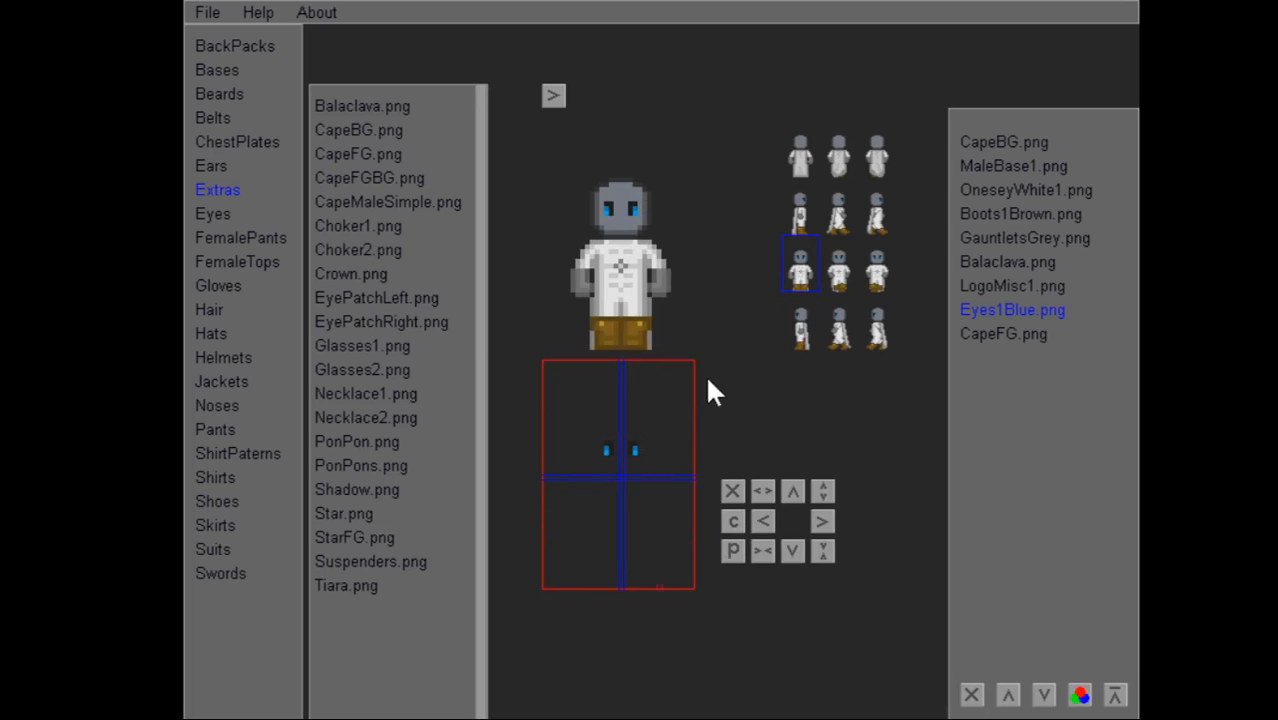
{"action": "left_click", "coordinate": [800, 152]}
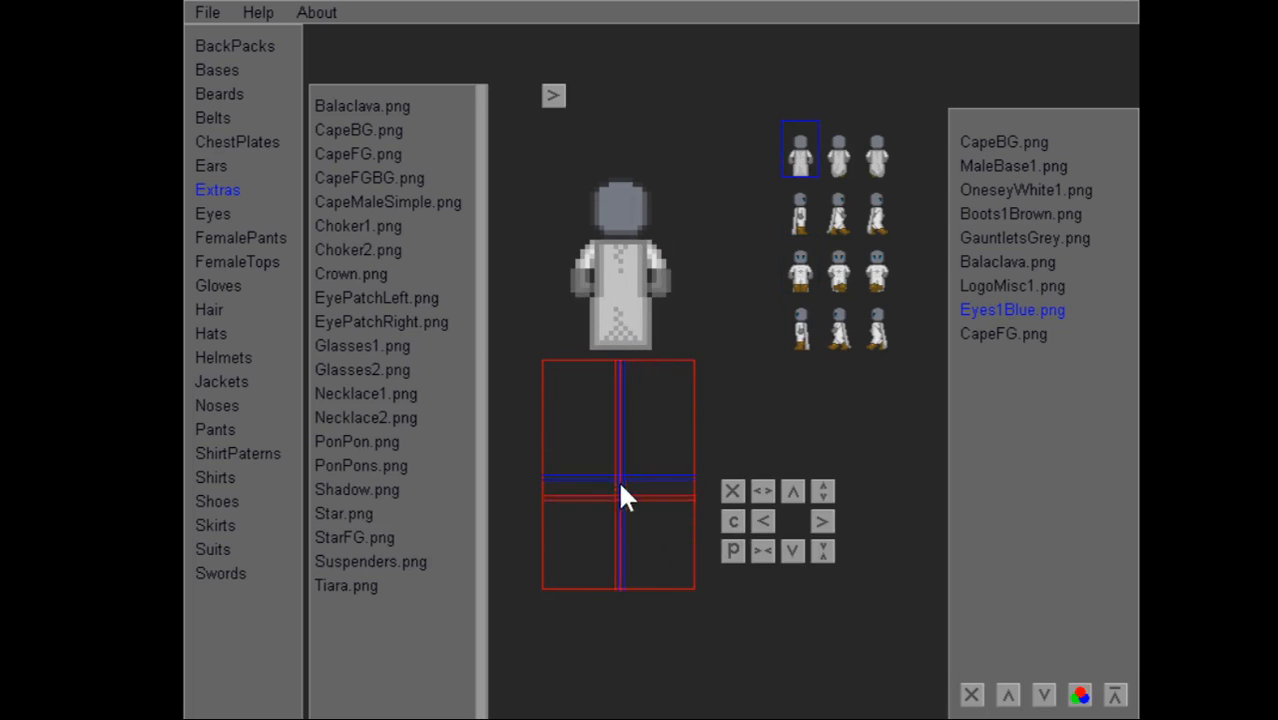
{"action": "left_click", "coordinate": [992, 332]}
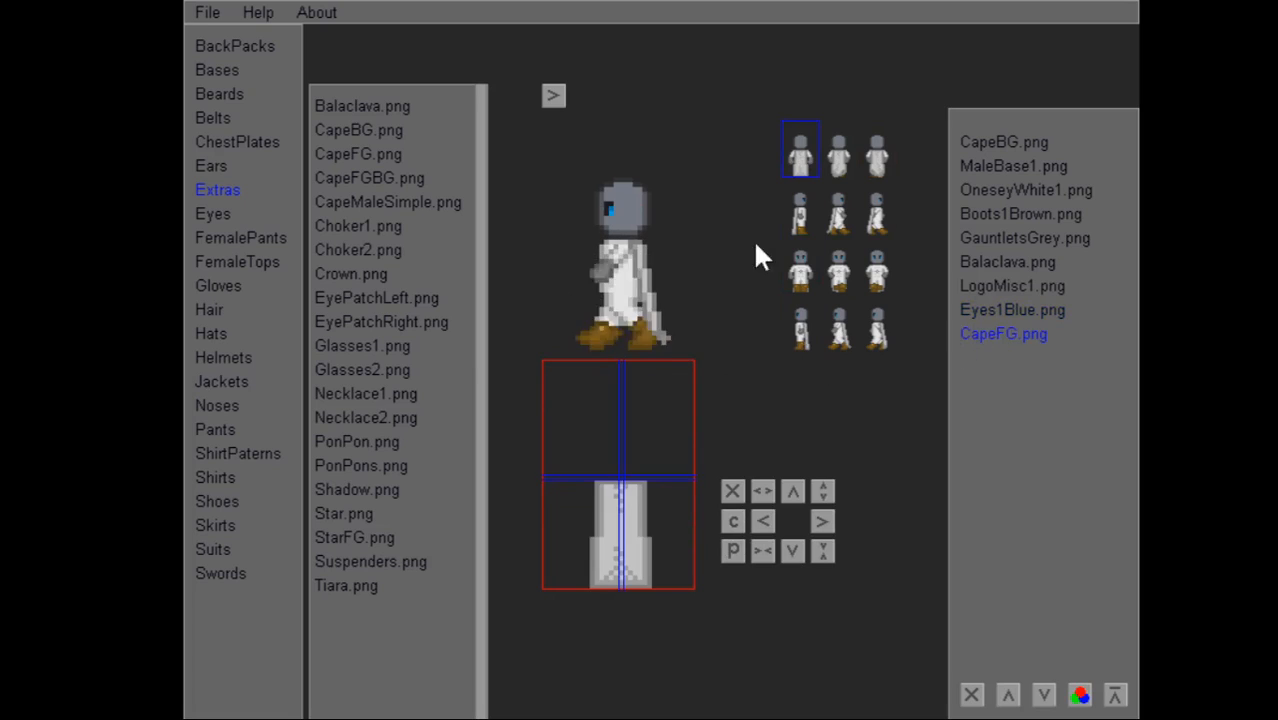
{"action": "left_click", "coordinate": [802, 273]}
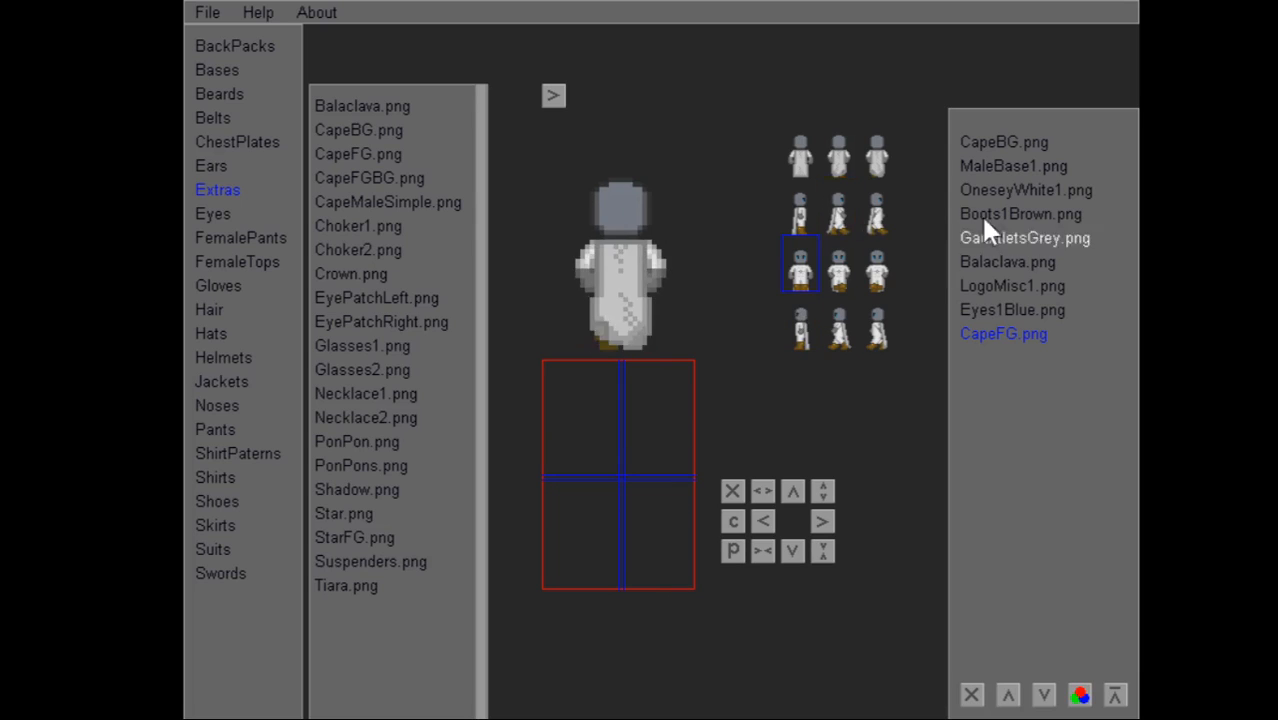
{"action": "left_click", "coordinate": [993, 143]}
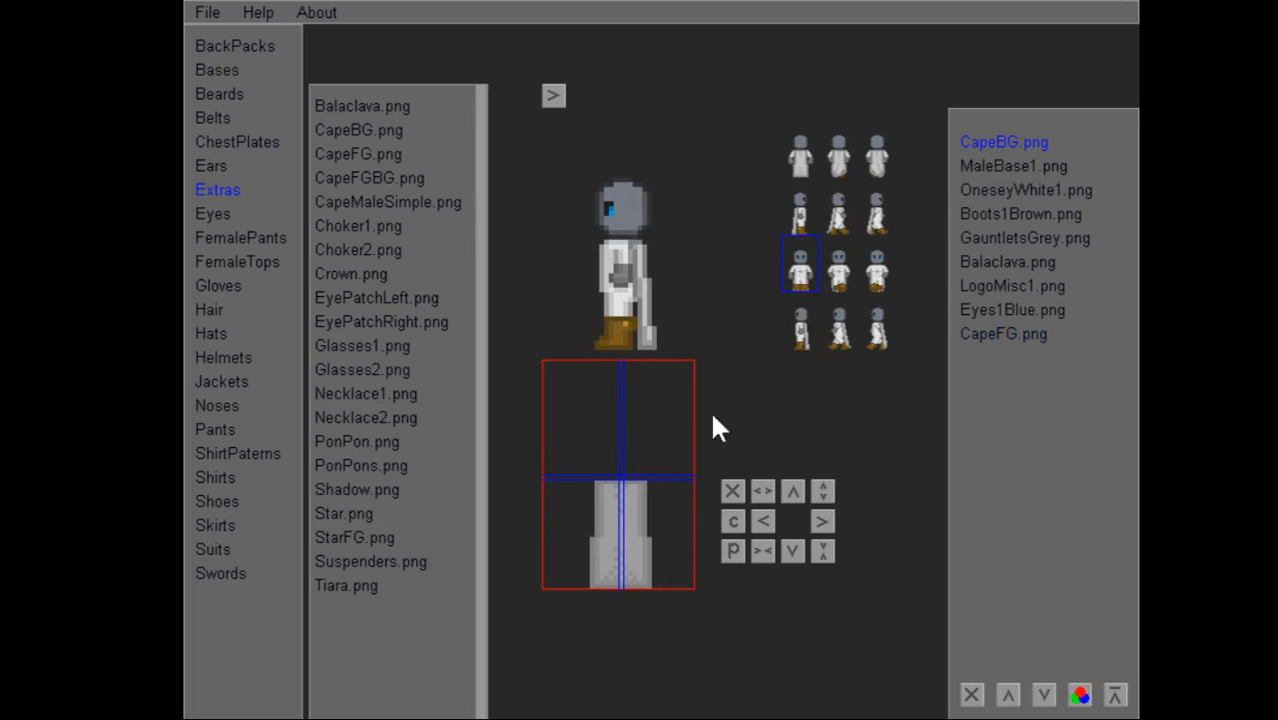
{"action": "left_click", "coordinate": [793, 171]}
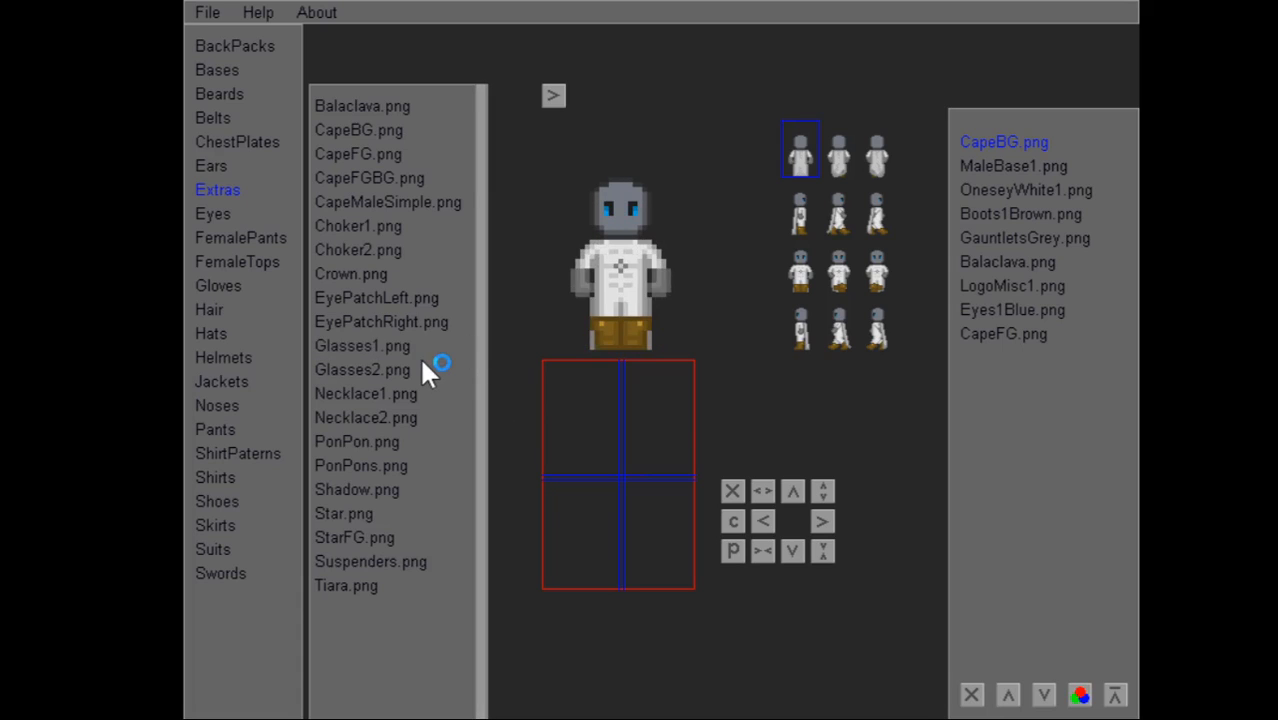
Add the AnimalEars4.png ears to the character.
{"action": "left_click", "coordinate": [207, 168]}
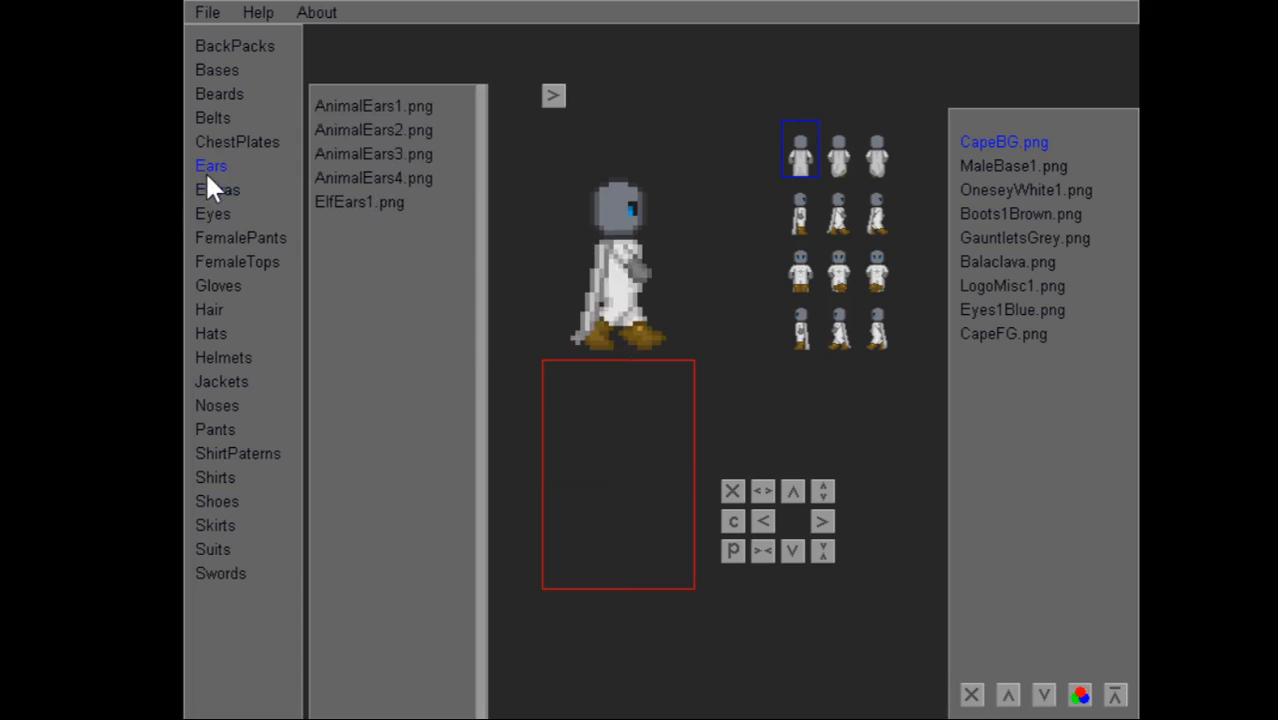
{"action": "left_click", "coordinate": [343, 174]}
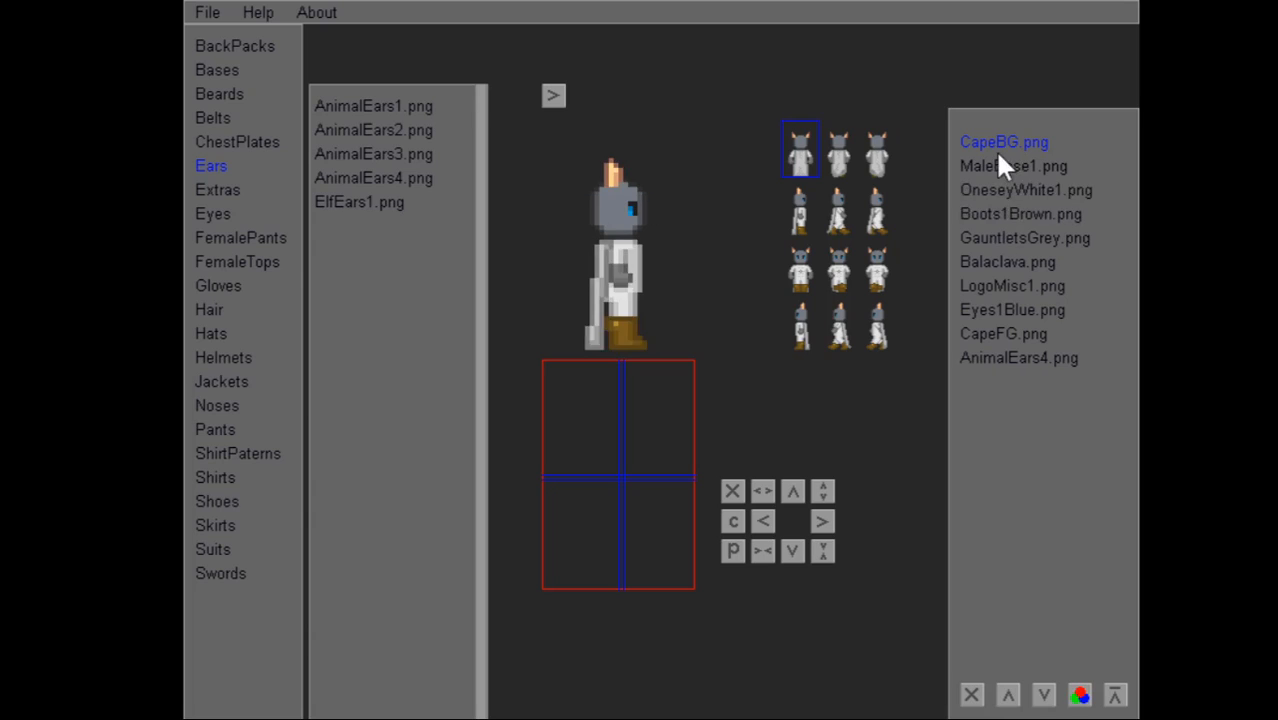
Recolour CapeBG.png's three grey shades to black, very dark grey and dark grey, and apply the new colours.
{"action": "left_click", "coordinate": [1080, 695]}
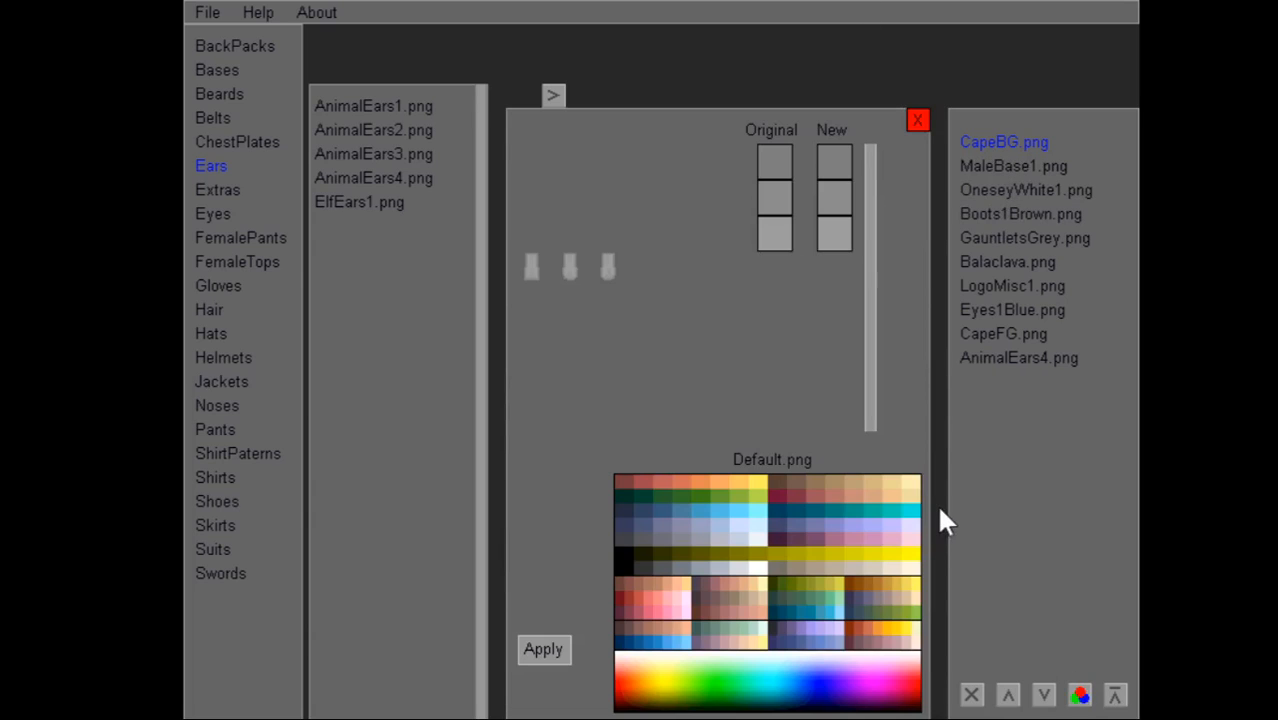
{"action": "left_click", "coordinate": [635, 564]}
{"action": "left_click", "coordinate": [824, 208]}
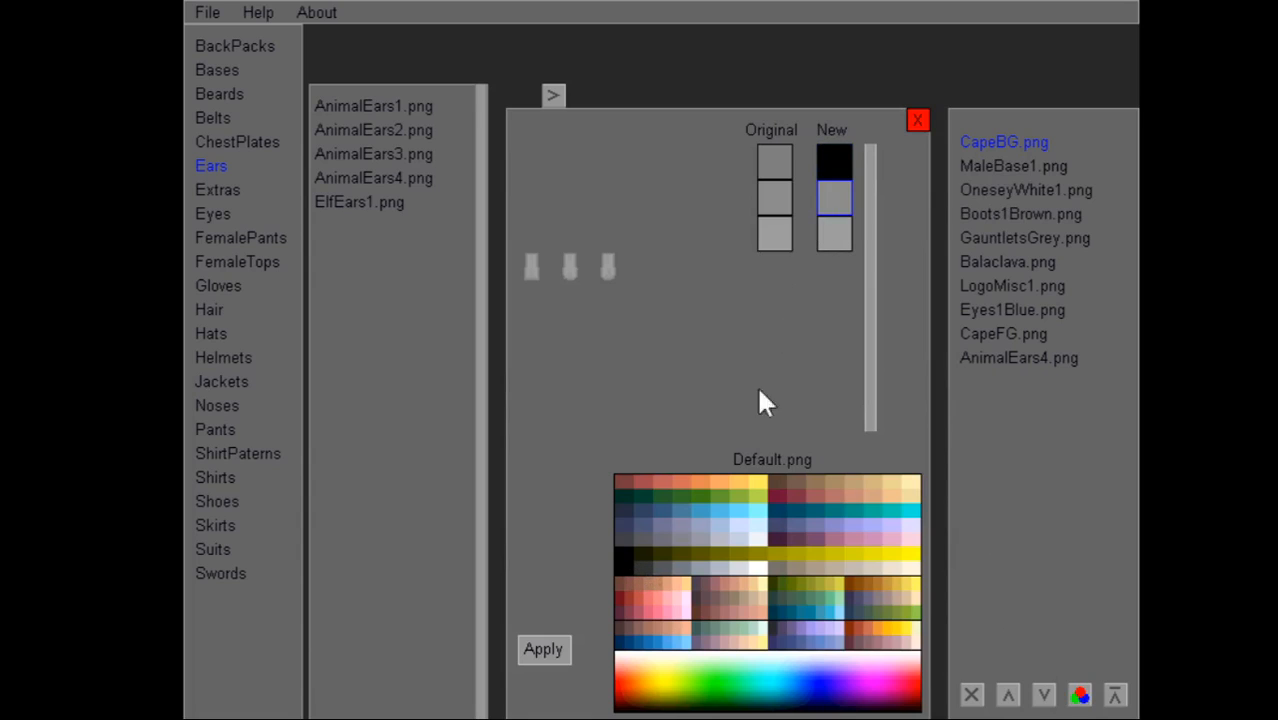
{"action": "left_click", "coordinate": [648, 570]}
{"action": "left_click", "coordinate": [822, 250]}
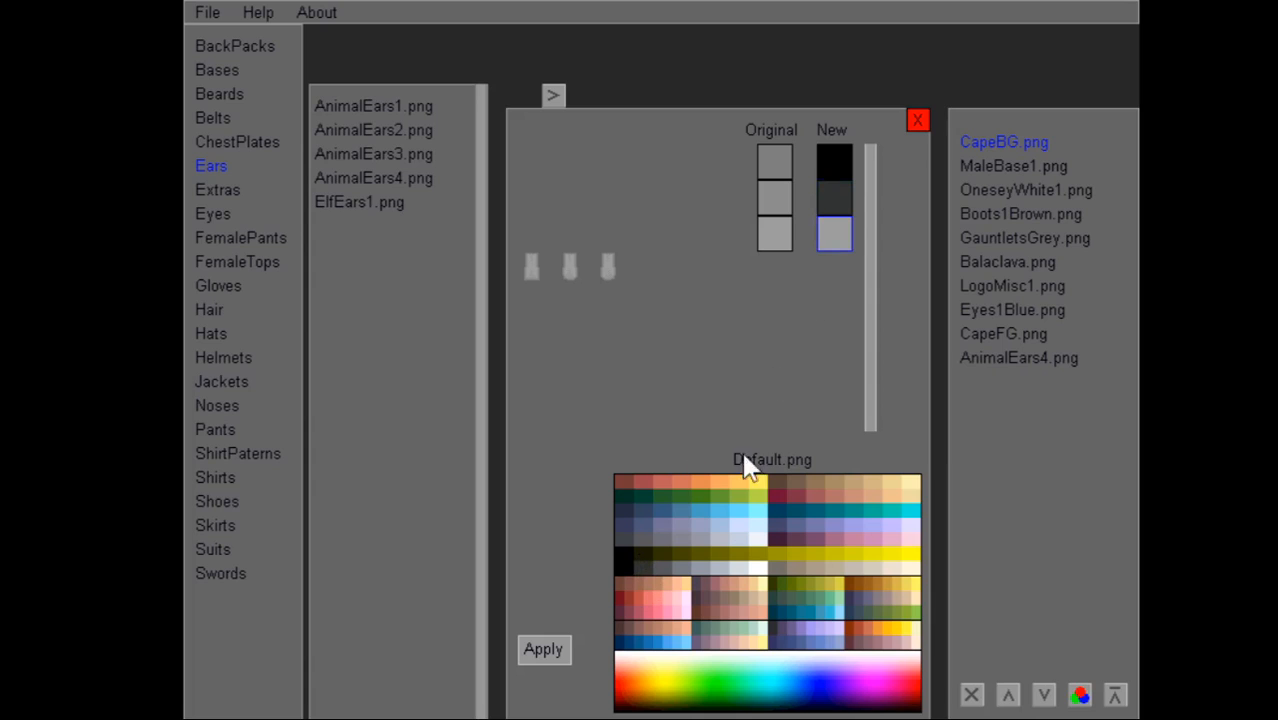
{"action": "left_click", "coordinate": [657, 567]}
{"action": "left_click", "coordinate": [546, 662]}
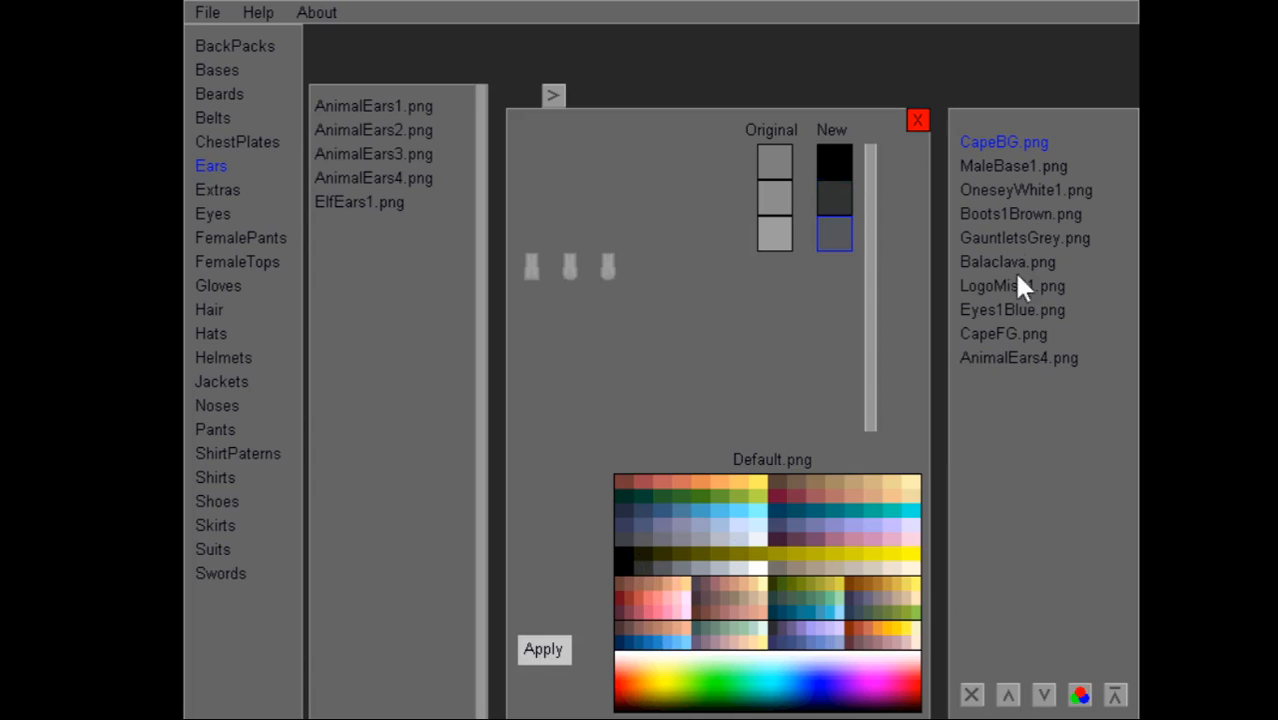
Recolour OneseyWhite1.png's three shades, from darkest to lightest, to black, very dark grey and dark grey, and apply the new colours.
{"action": "left_click", "coordinate": [1005, 170]}
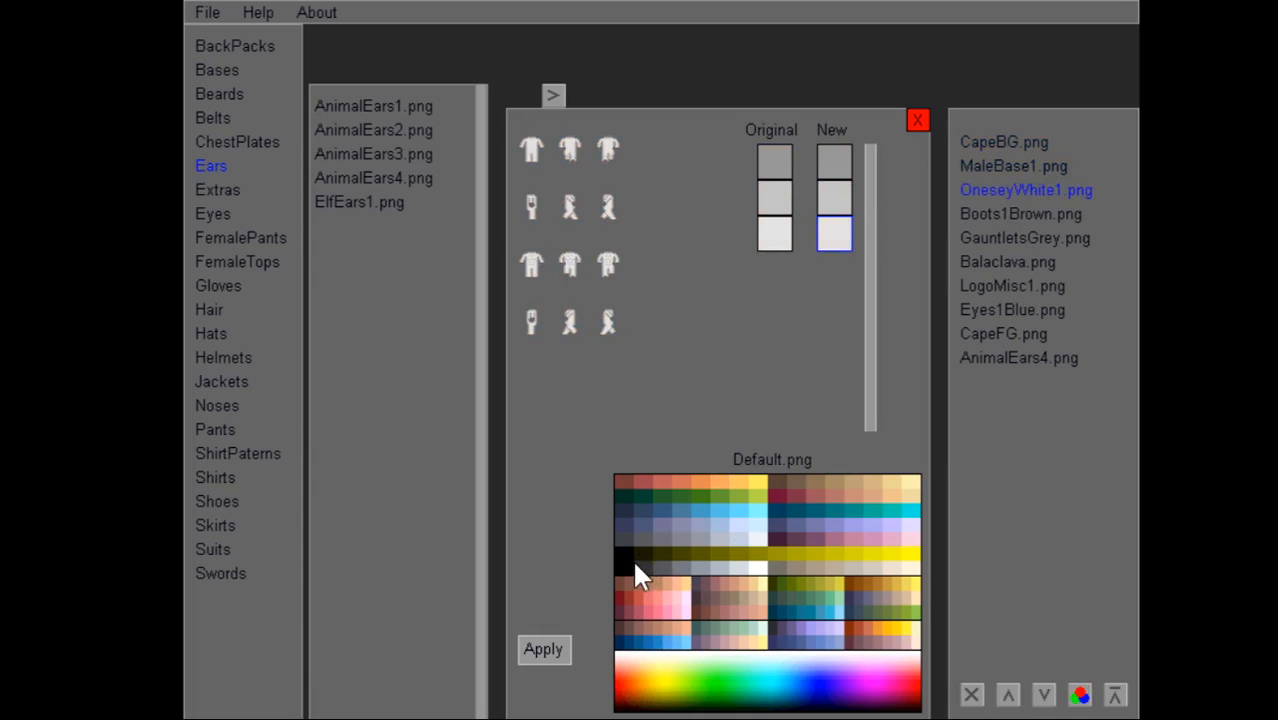
{"action": "left_click", "coordinate": [836, 168]}
{"action": "left_click", "coordinate": [622, 570]}
{"action": "left_click", "coordinate": [832, 200]}
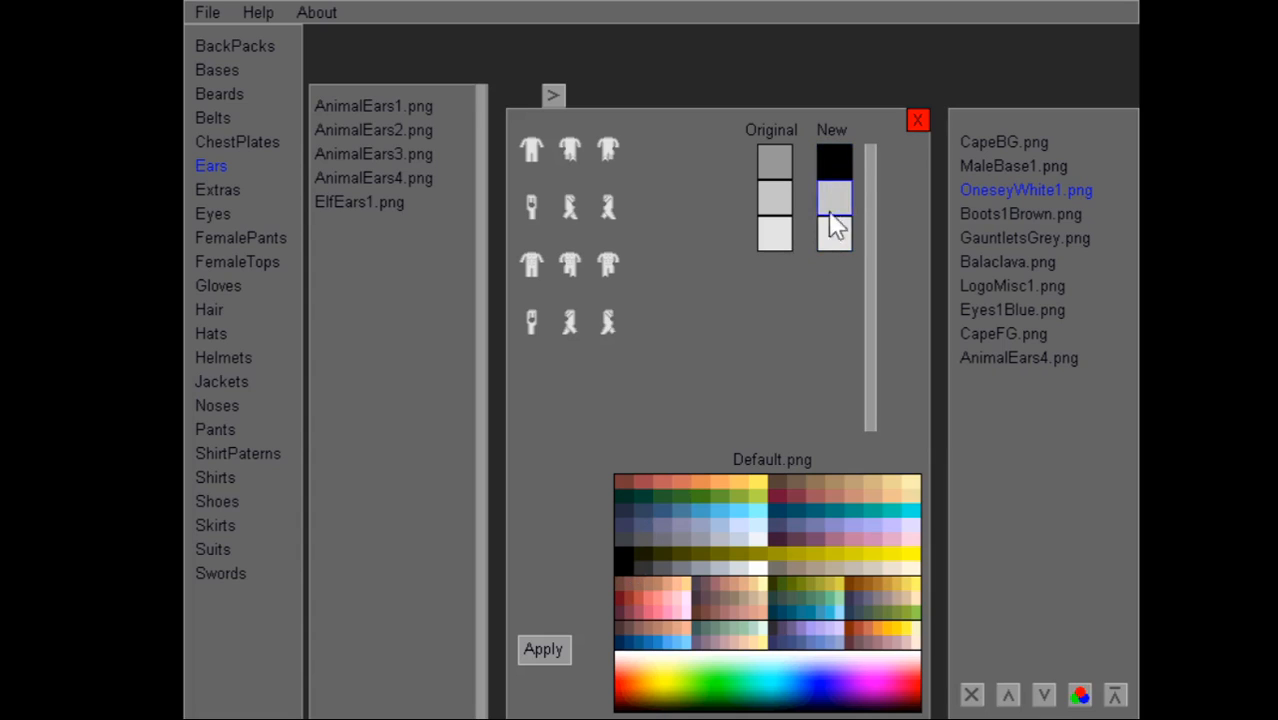
{"action": "left_click", "coordinate": [640, 568]}
{"action": "left_click", "coordinate": [834, 233]}
{"action": "left_click", "coordinate": [663, 570]}
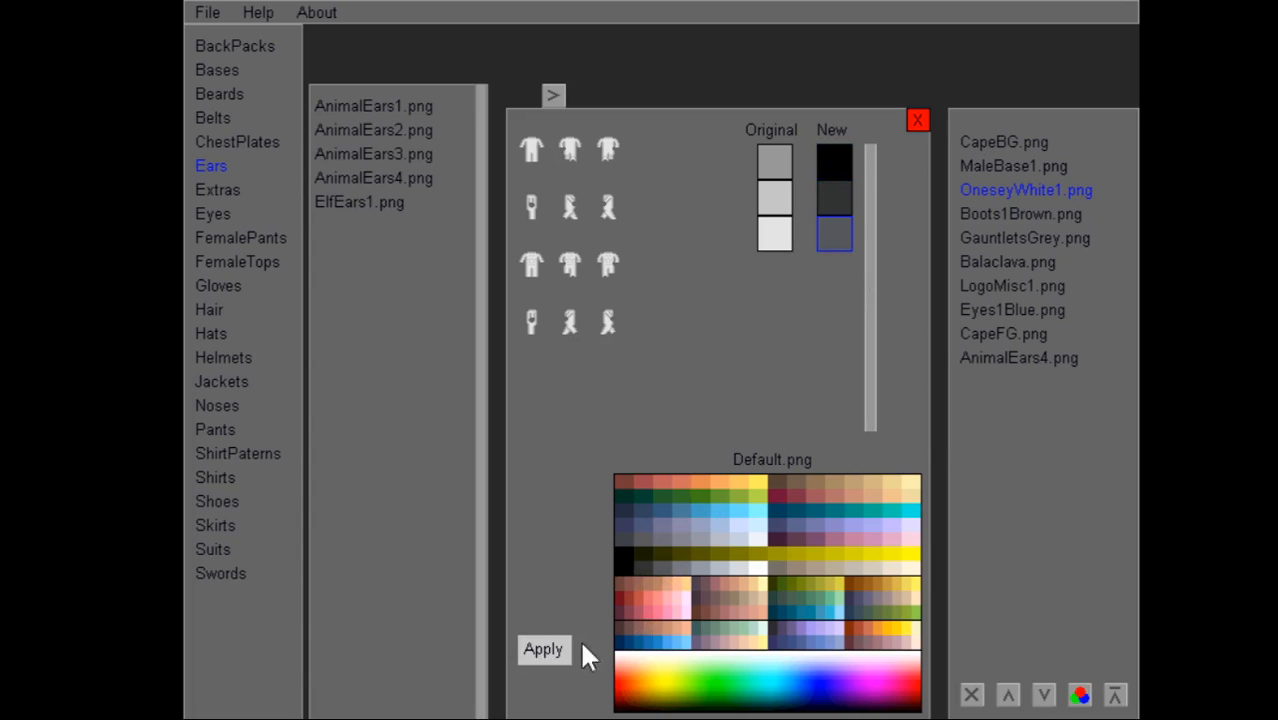
Recolour Boots1Brown.png's darkest brown to black, its two middle browns to very dark grey and its lightest to dark grey, and apply.
{"action": "left_click", "coordinate": [1006, 214]}
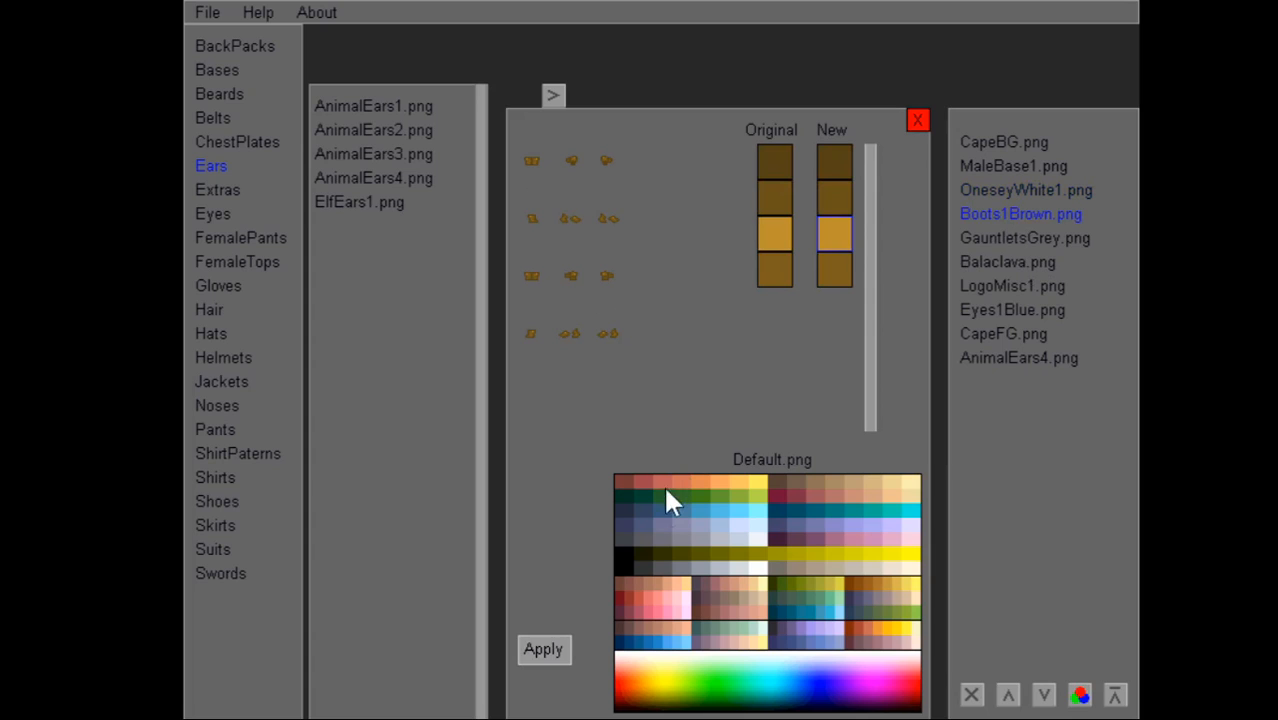
{"action": "left_click", "coordinate": [826, 174]}
{"action": "left_click", "coordinate": [623, 570]}
{"action": "left_click", "coordinate": [832, 200]}
{"action": "left_click", "coordinate": [648, 563]}
{"action": "left_click", "coordinate": [843, 268]}
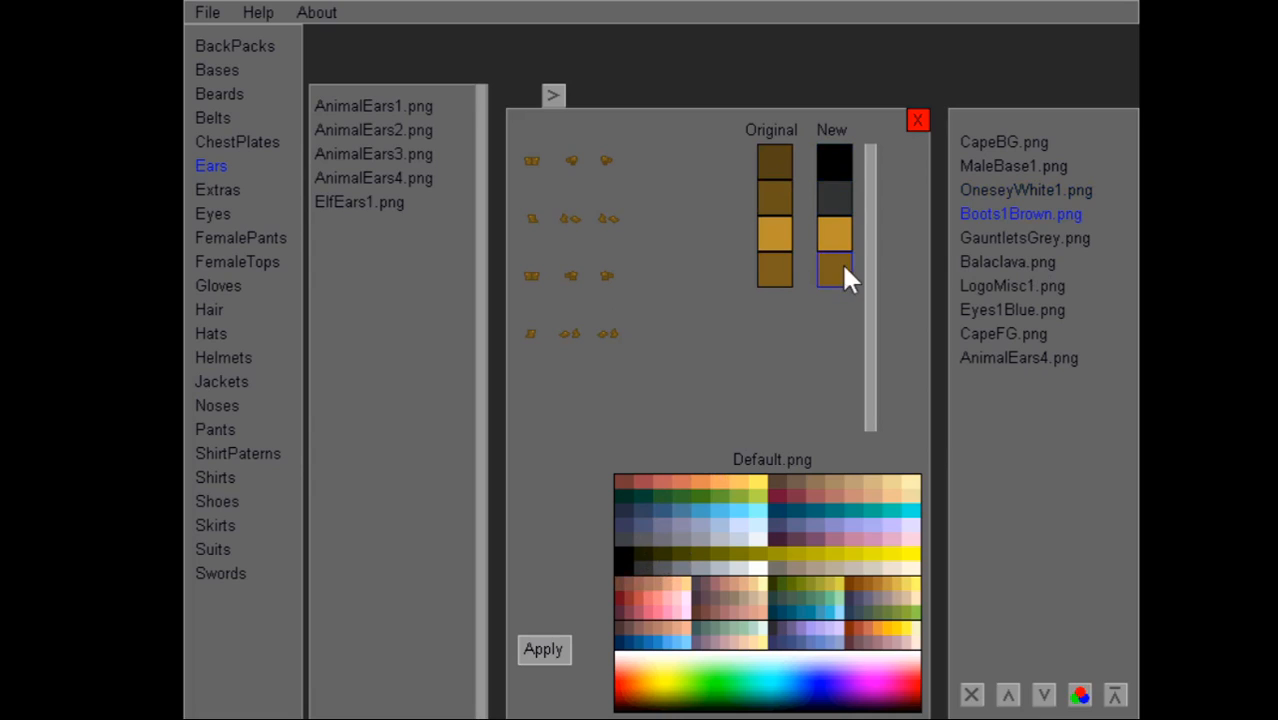
{"action": "left_click", "coordinate": [647, 572]}
{"action": "left_click", "coordinate": [835, 233]}
{"action": "left_click", "coordinate": [662, 574]}
{"action": "left_click", "coordinate": [549, 645]}
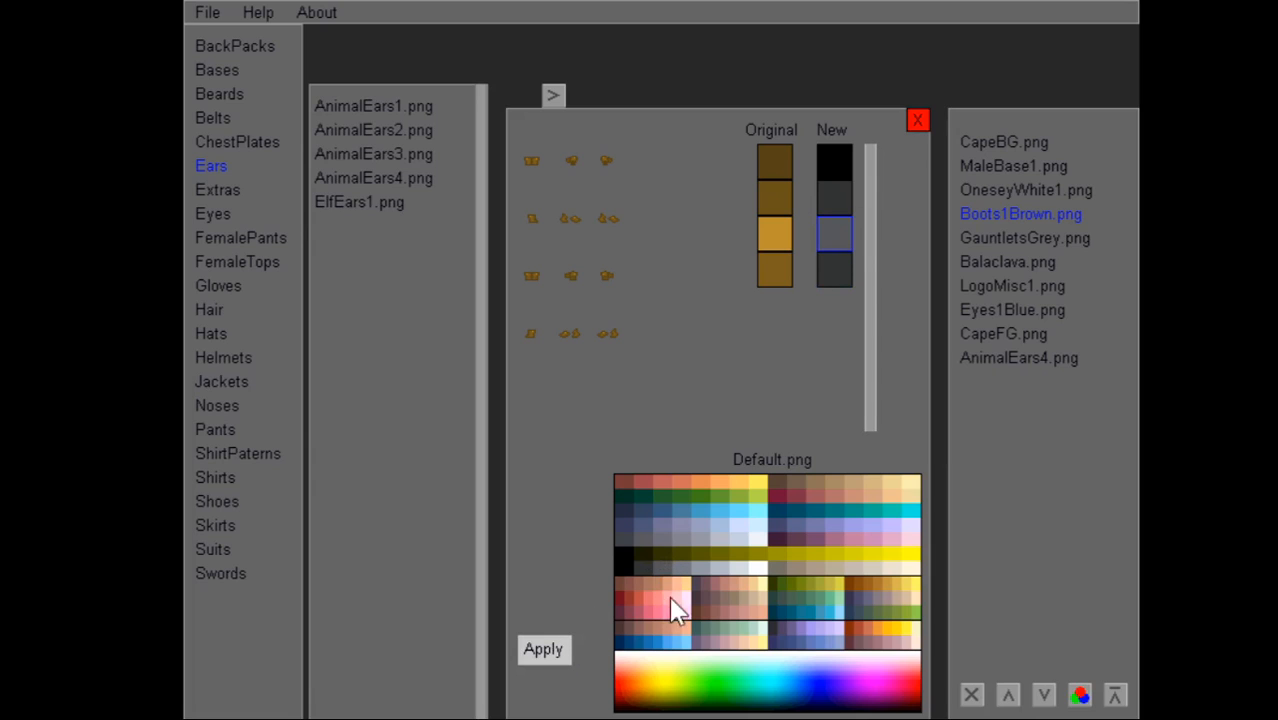
Recolour GauntletsGrey.png's three greys to black, very dark grey and dark grey, and apply the new colours.
{"action": "left_click", "coordinate": [998, 236]}
{"action": "left_click", "coordinate": [834, 165]}
{"action": "left_click", "coordinate": [624, 567]}
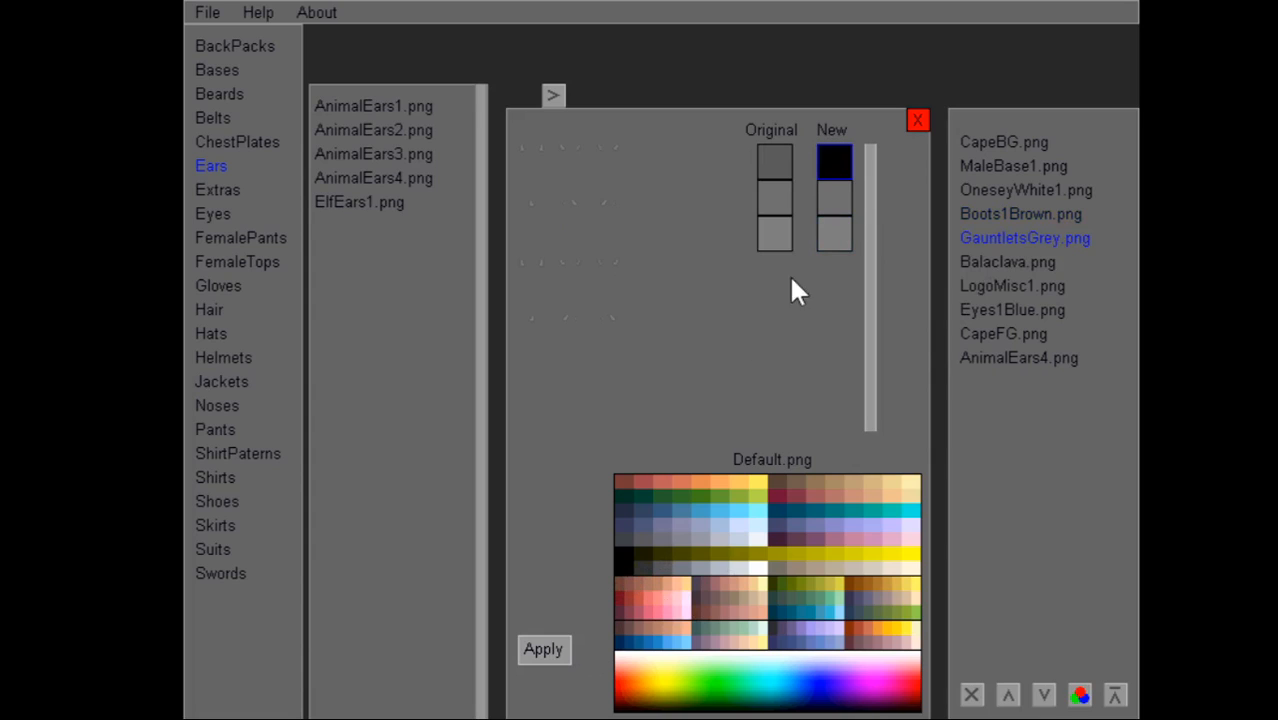
{"action": "left_click", "coordinate": [836, 198]}
{"action": "left_click", "coordinate": [643, 564]}
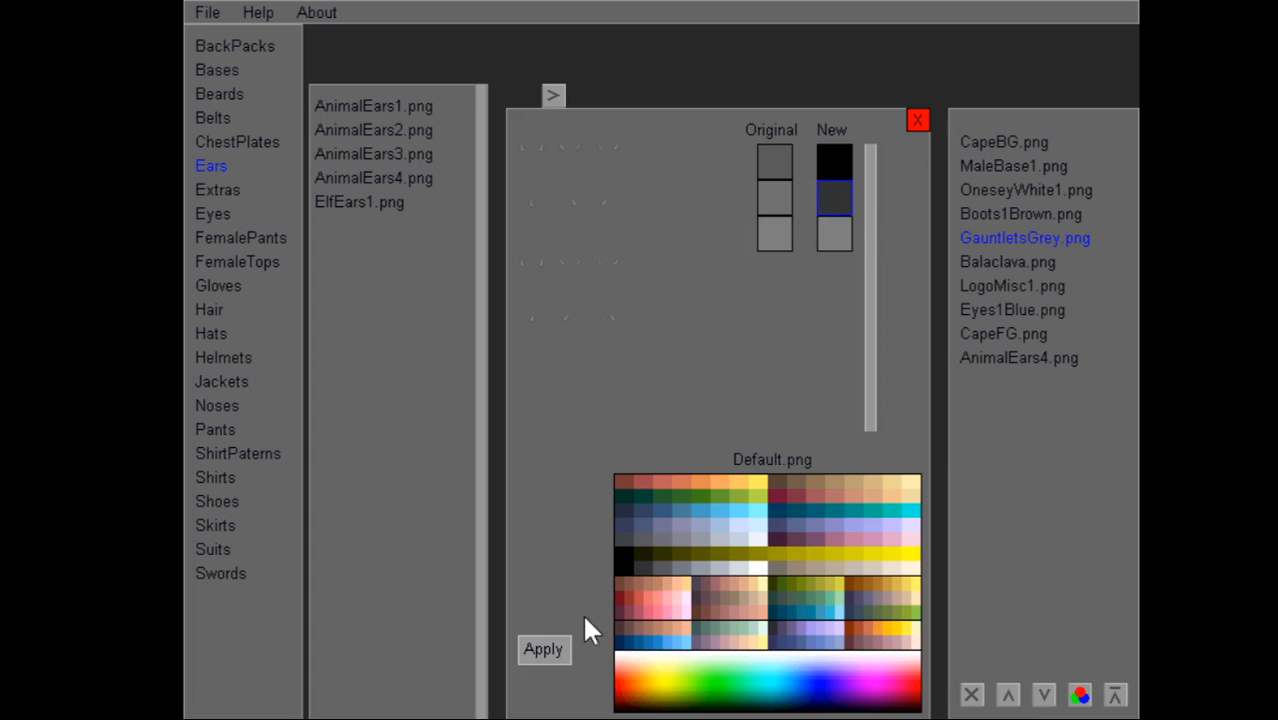
{"action": "left_click", "coordinate": [836, 234]}
{"action": "left_click", "coordinate": [660, 569]}
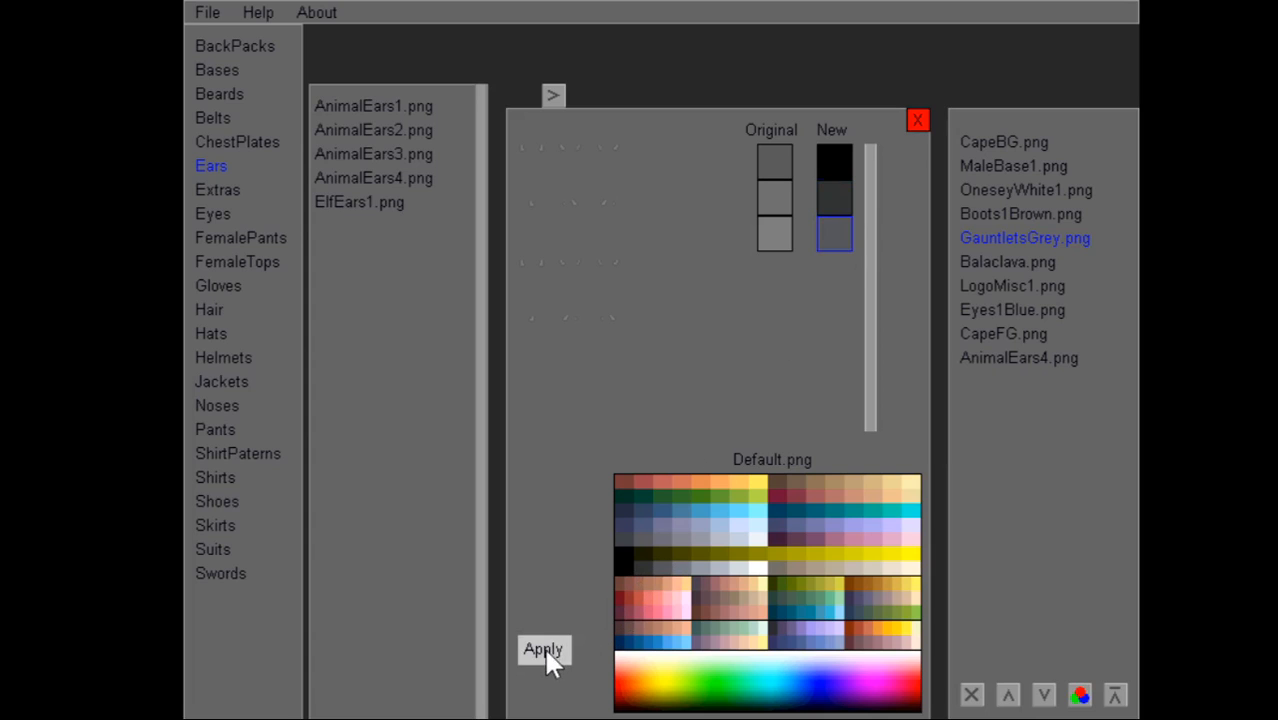
Recolour Balaclava.png's three shades to black, very dark grey and dark grey, and apply the new colours.
{"action": "left_click", "coordinate": [1003, 261]}
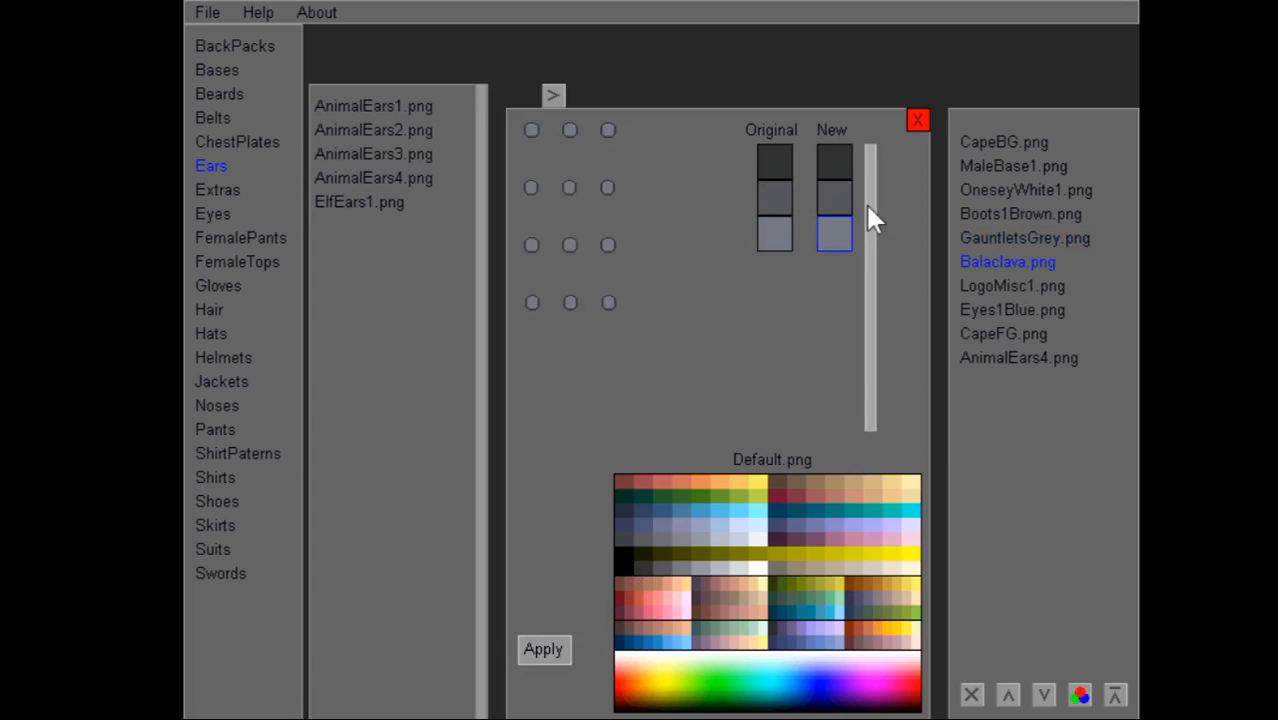
{"action": "left_click", "coordinate": [622, 568]}
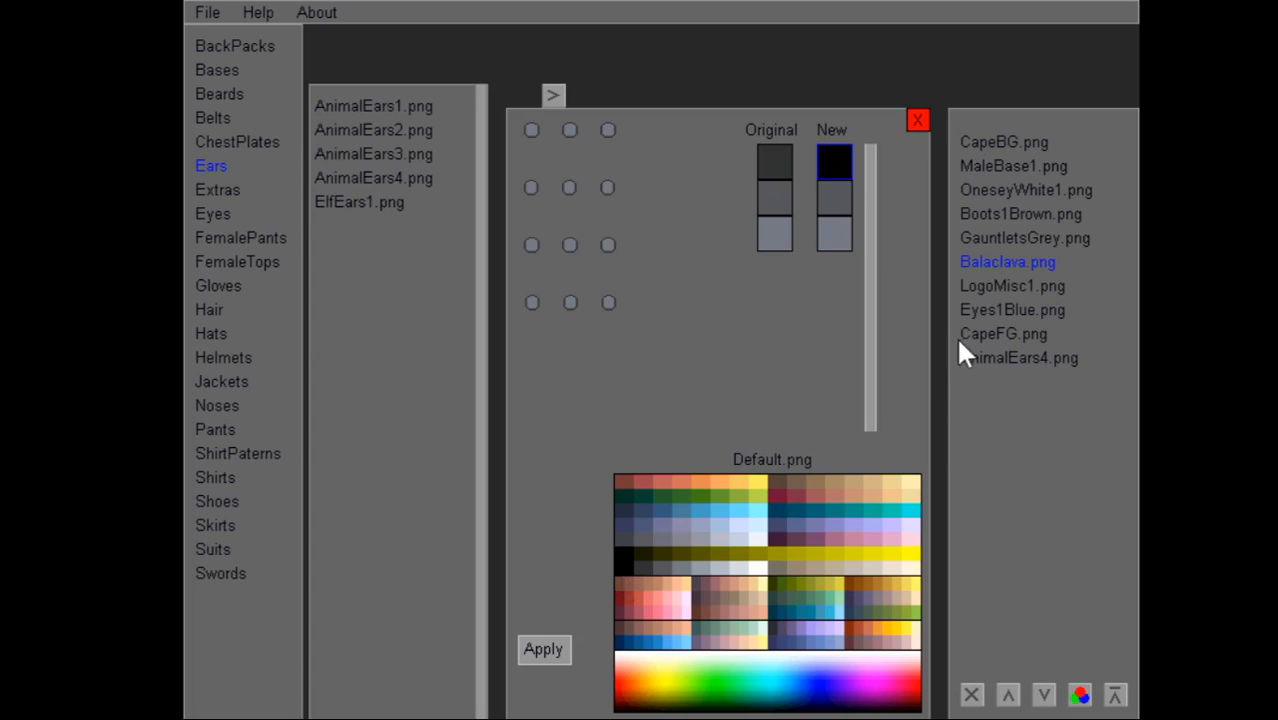
{"action": "left_click", "coordinate": [830, 205]}
{"action": "left_click", "coordinate": [617, 565]}
{"action": "left_click", "coordinate": [836, 242]}
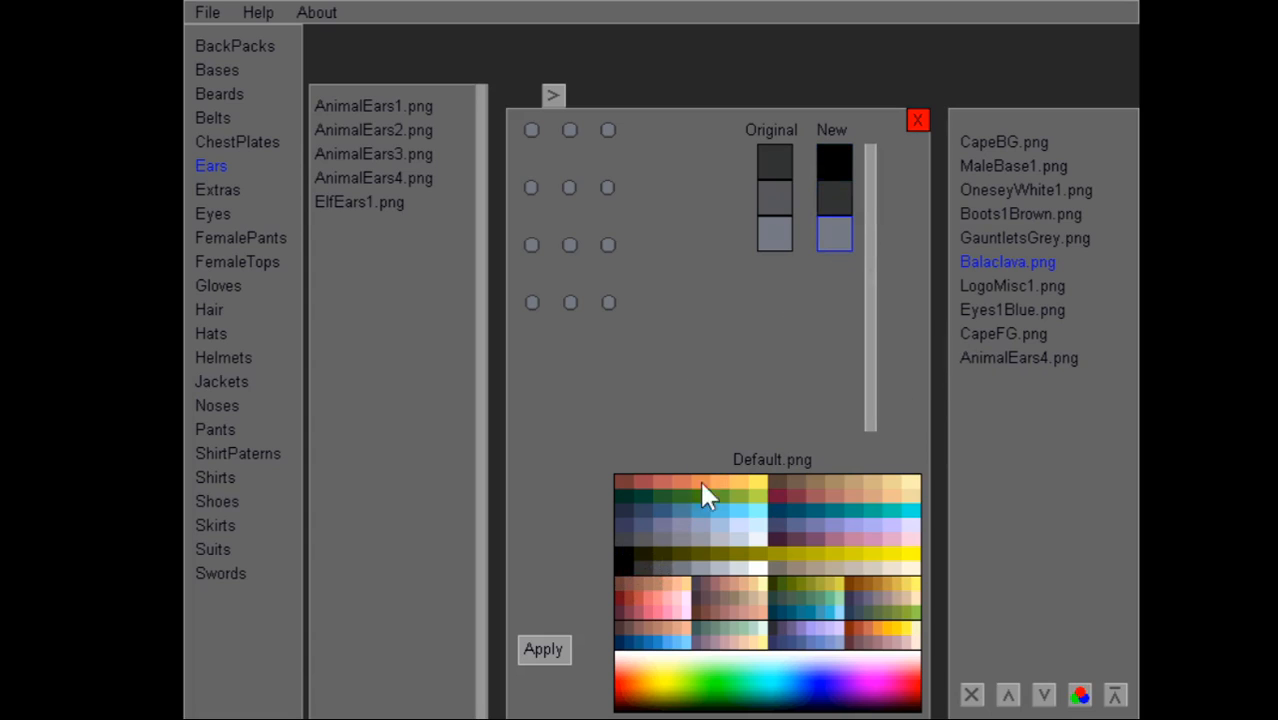
{"action": "left_click", "coordinate": [665, 571]}
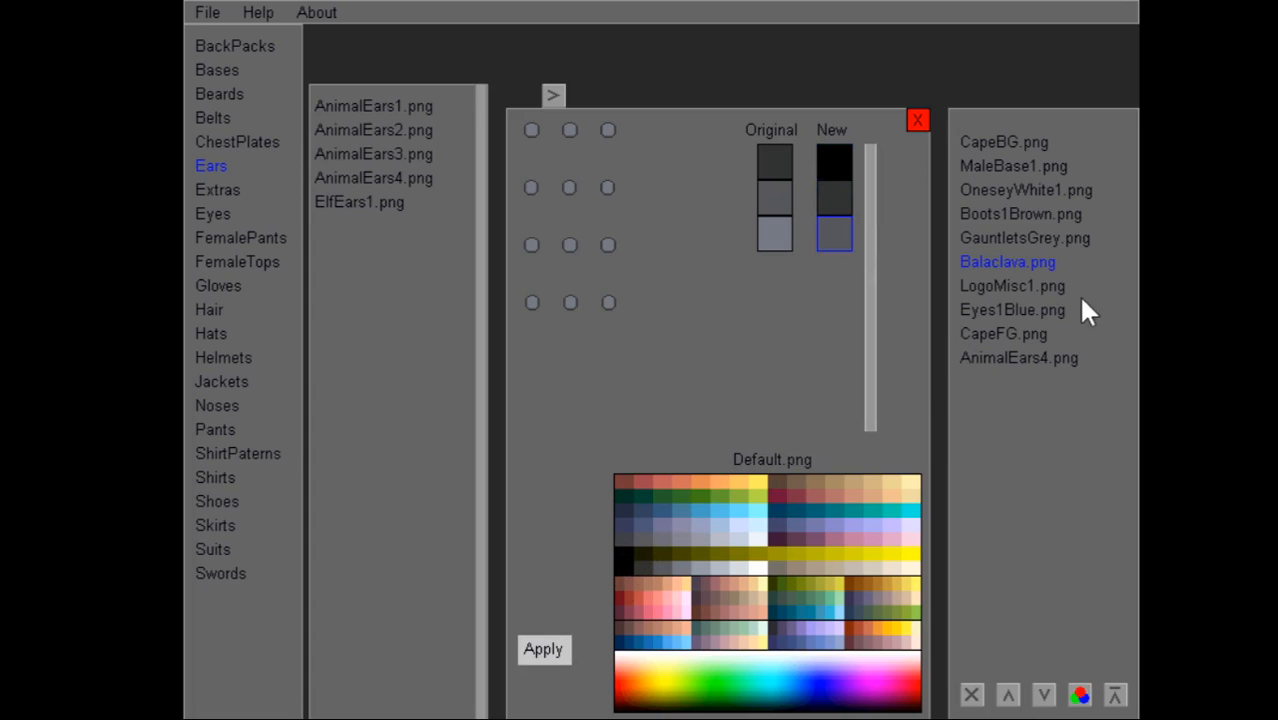
Recolour LogoMisc1.png's darker grey to olive yellow and its lighter grey to a brighter yellow, and apply the new colours.
{"action": "left_click", "coordinate": [1009, 285]}
{"action": "left_click", "coordinate": [832, 165]}
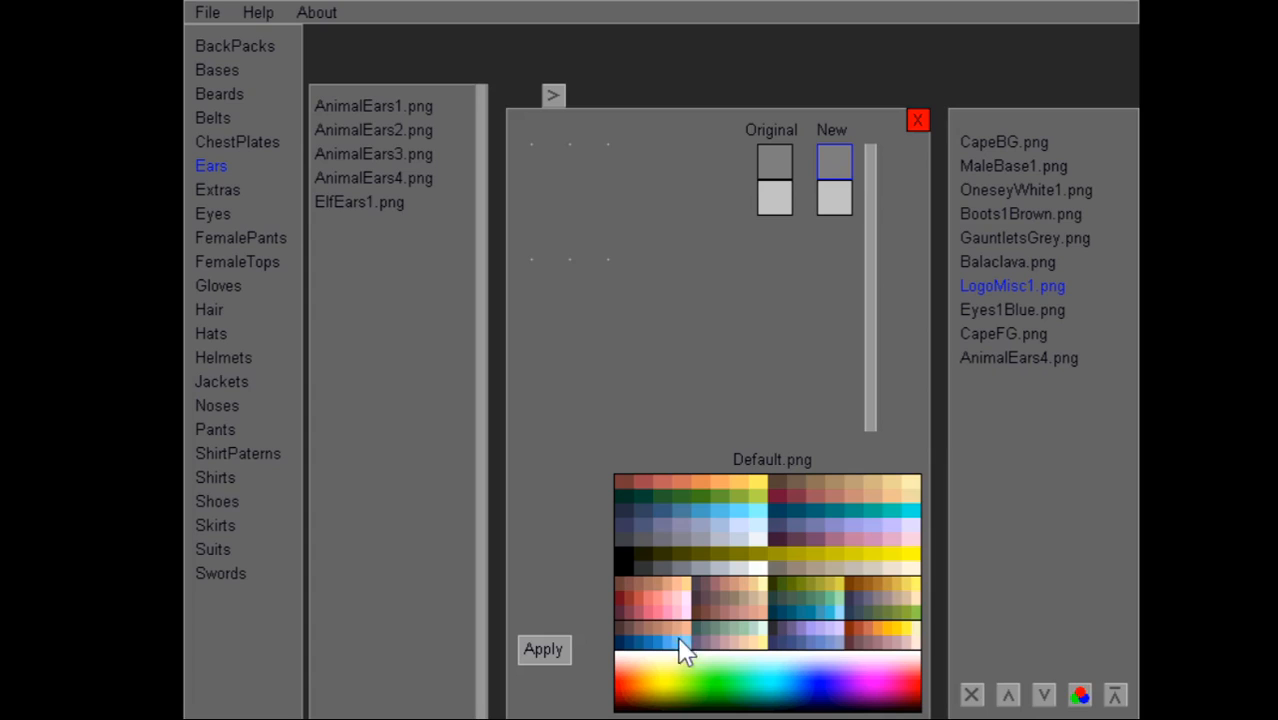
{"action": "left_click", "coordinate": [765, 554]}
{"action": "left_click", "coordinate": [835, 210]}
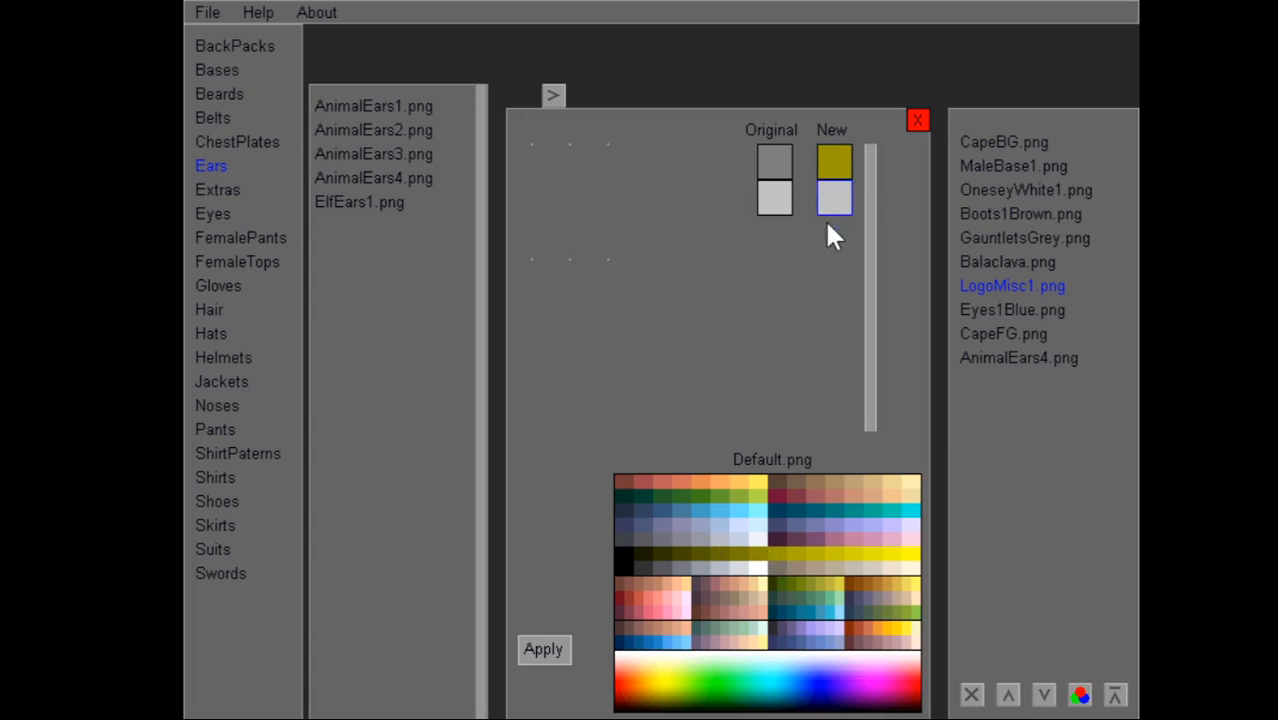
{"action": "left_click", "coordinate": [796, 555]}
Recolour all three shades of Eyes1Blue.png to pale cream and apply the new colours.
{"action": "left_click", "coordinate": [1000, 309]}
{"action": "left_click", "coordinate": [830, 172]}
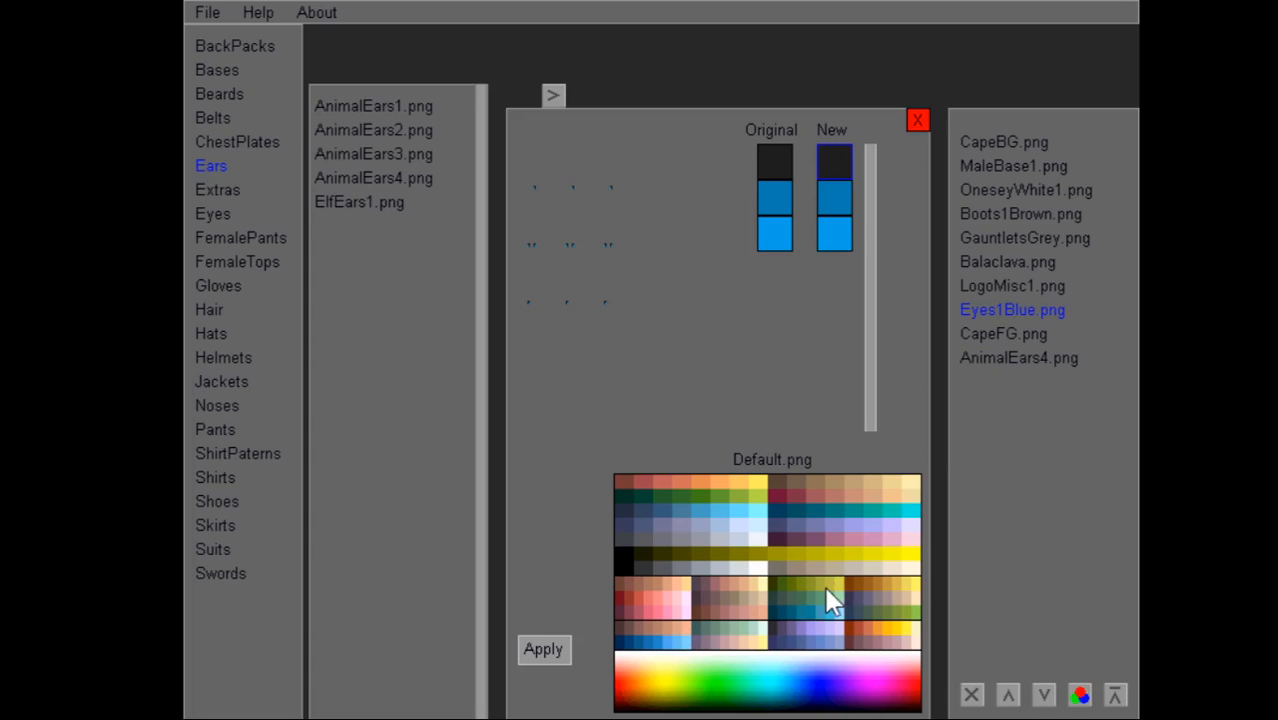
{"action": "left_click", "coordinate": [903, 570]}
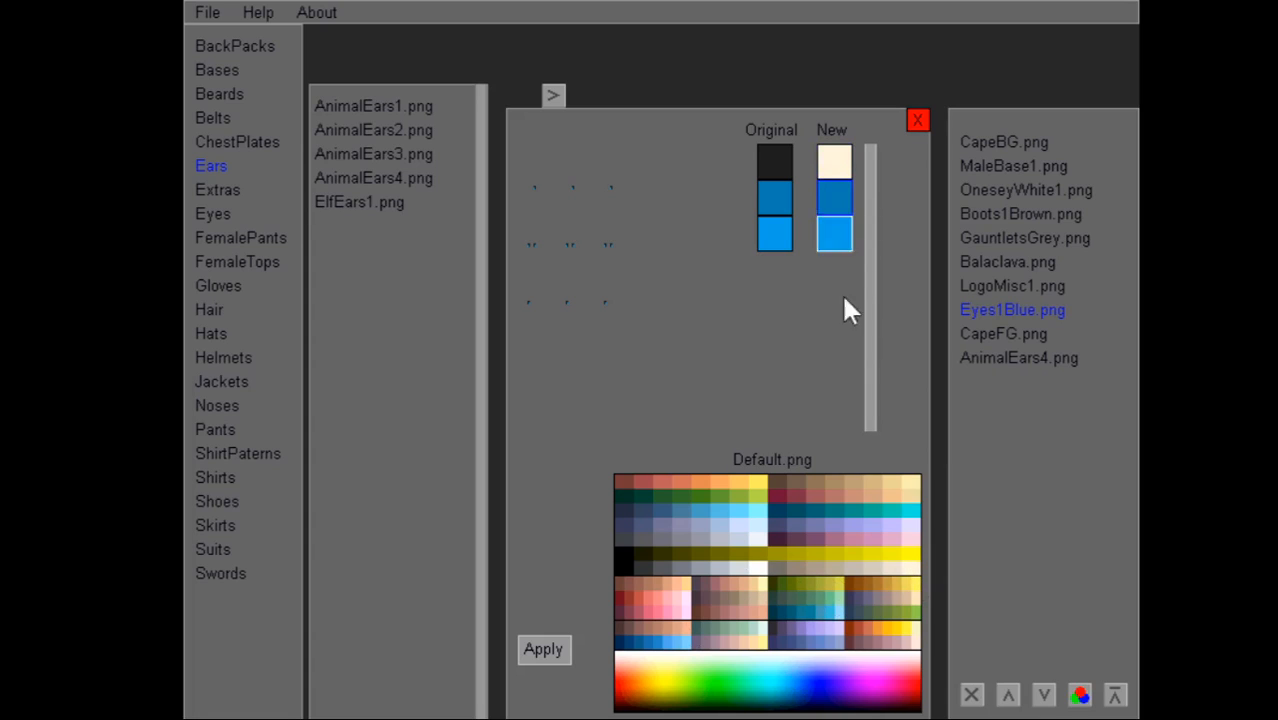
{"action": "left_click", "coordinate": [913, 571]}
{"action": "left_click", "coordinate": [827, 248]}
{"action": "left_click", "coordinate": [917, 571]}
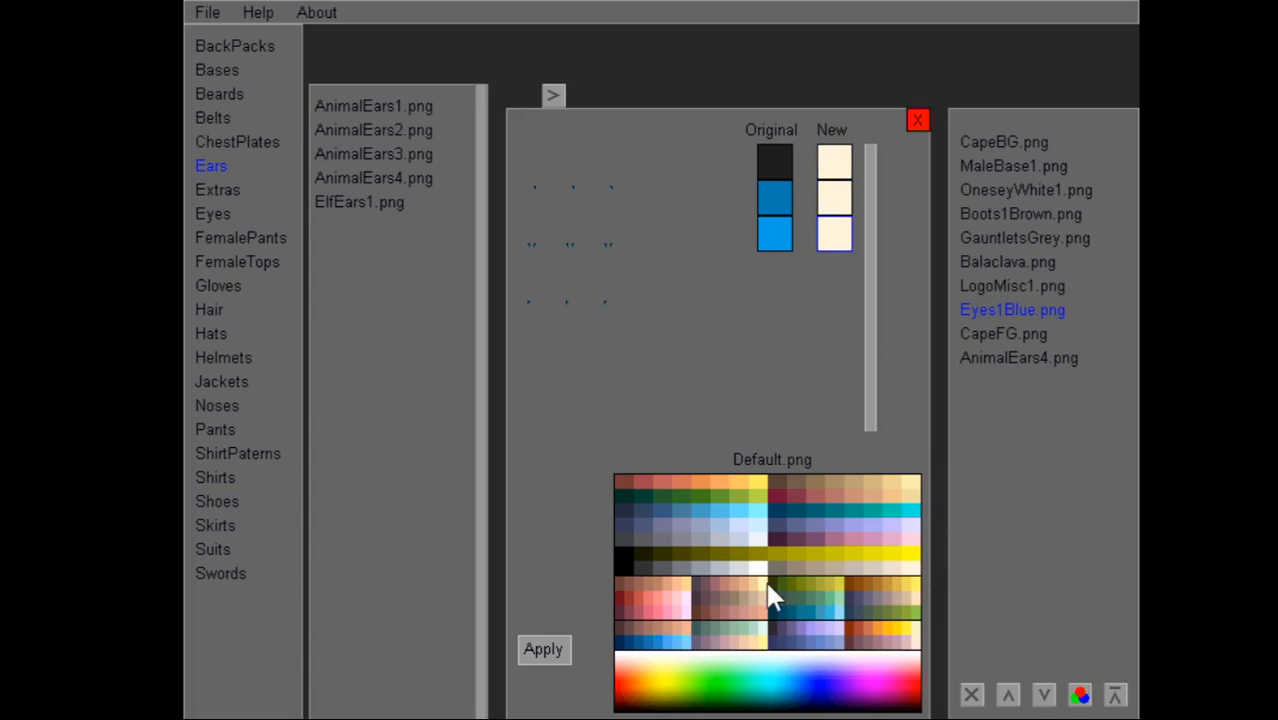
{"action": "left_click", "coordinate": [545, 655]}
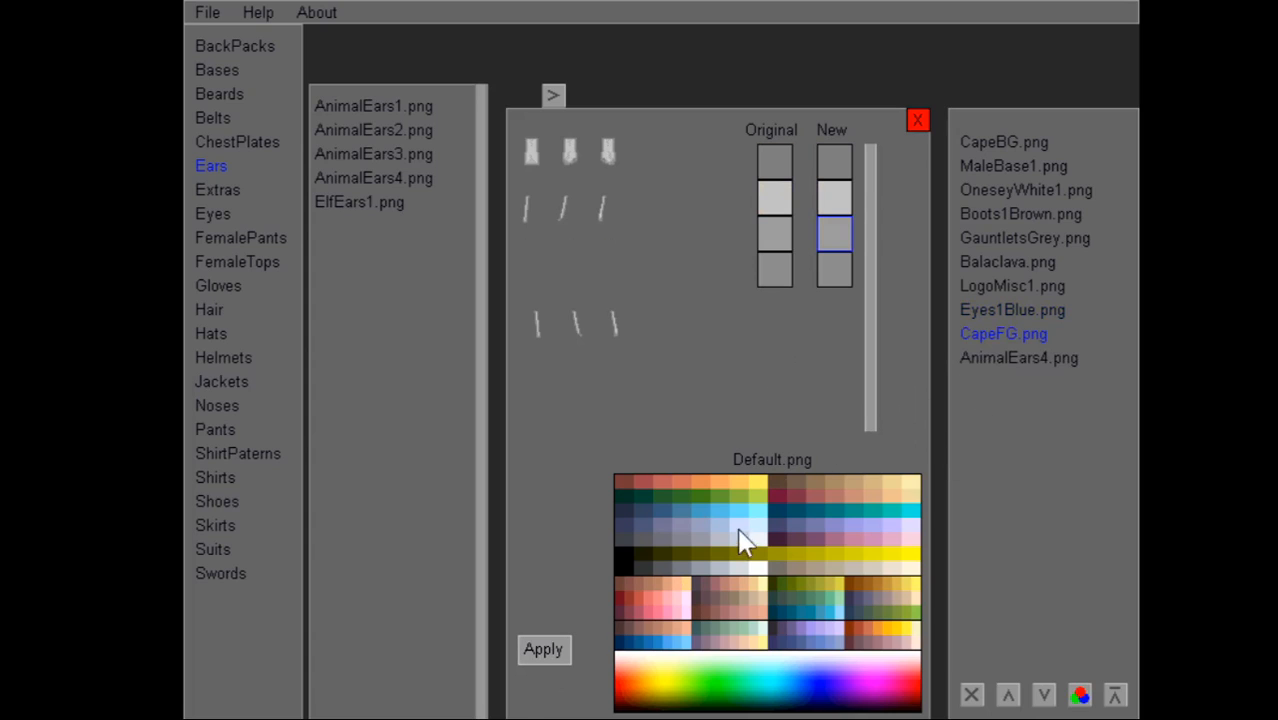
Recolour CapeFG.png's darkest grey to black, its two middle greys to very dark grey and its lightest to dark grey, and apply.
{"action": "left_click", "coordinate": [834, 162]}
{"action": "left_click", "coordinate": [626, 558]}
{"action": "left_click", "coordinate": [836, 236]}
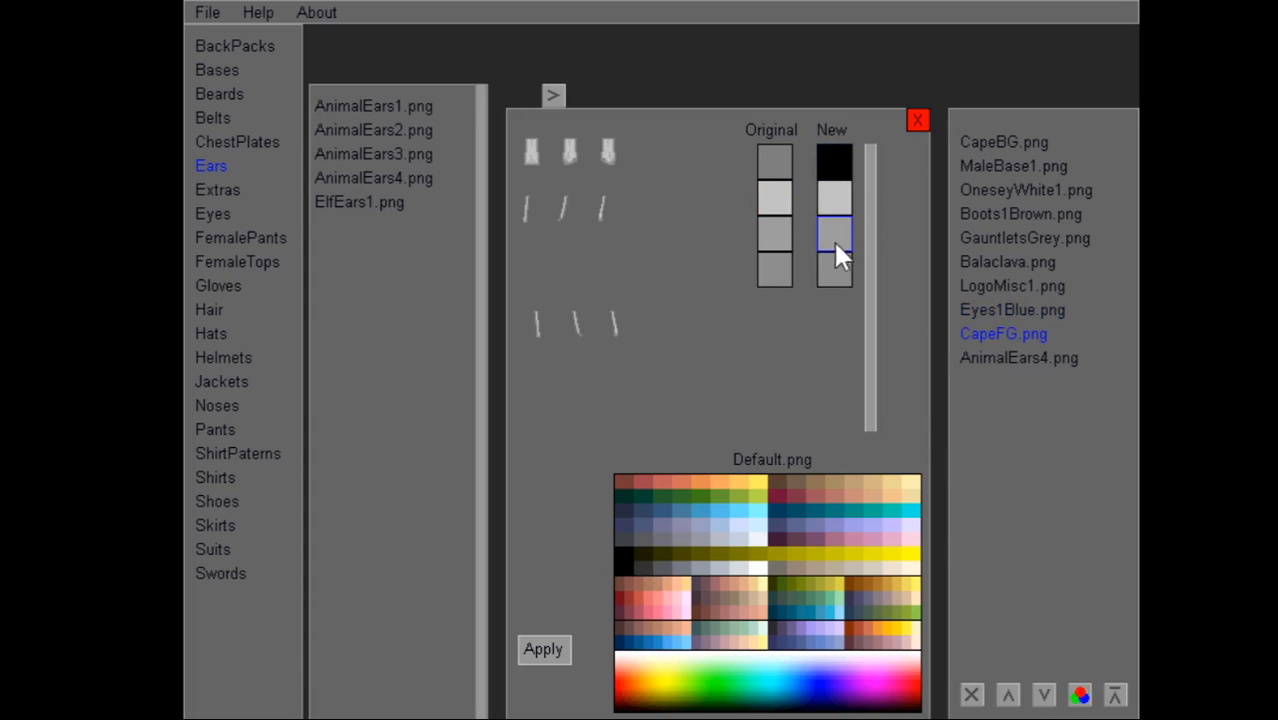
{"action": "left_click", "coordinate": [649, 573]}
{"action": "left_click", "coordinate": [643, 565]}
{"action": "left_click", "coordinate": [849, 196]}
{"action": "left_click", "coordinate": [657, 567]}
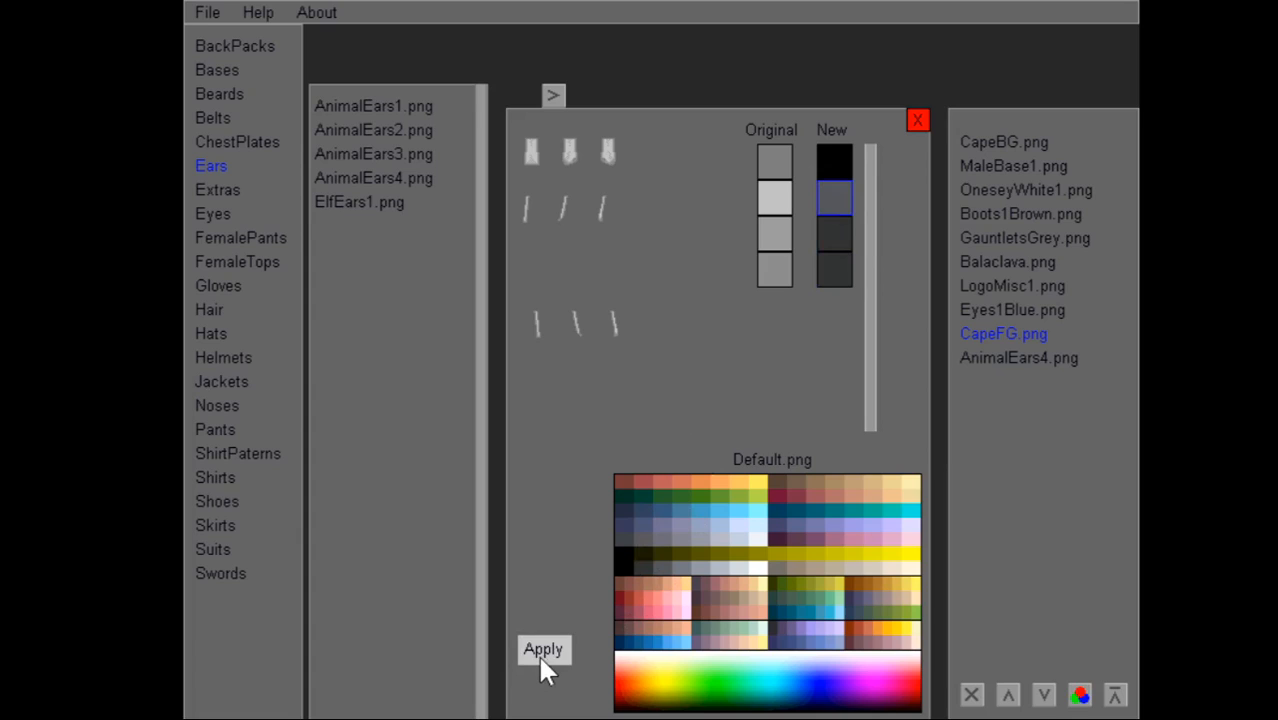
{"action": "left_click", "coordinate": [541, 649]}
Recolour AnimalEars4.png's brown to black, tan to very dark grey and peach to dark grey, apply the colours and close the recolouring view.
{"action": "left_click", "coordinate": [984, 358]}
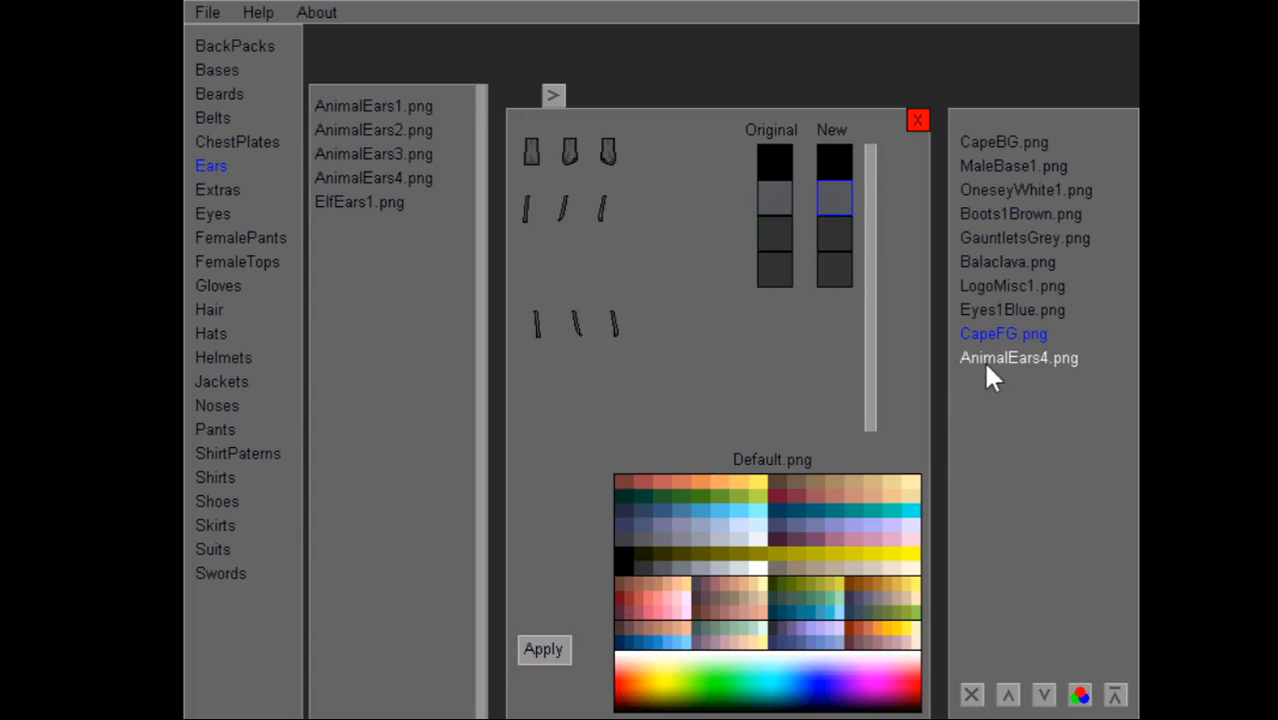
{"action": "left_click", "coordinate": [623, 565]}
{"action": "left_click", "coordinate": [832, 235]}
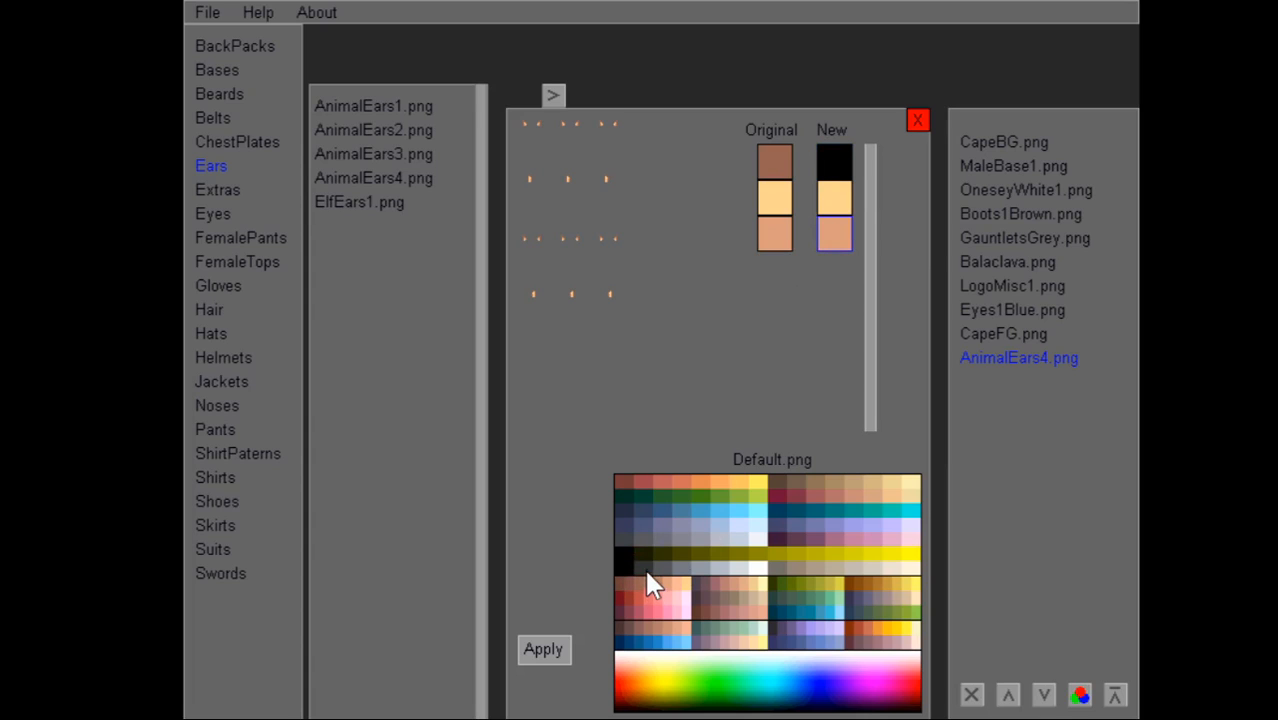
{"action": "left_click", "coordinate": [646, 567]}
{"action": "left_click", "coordinate": [845, 199]}
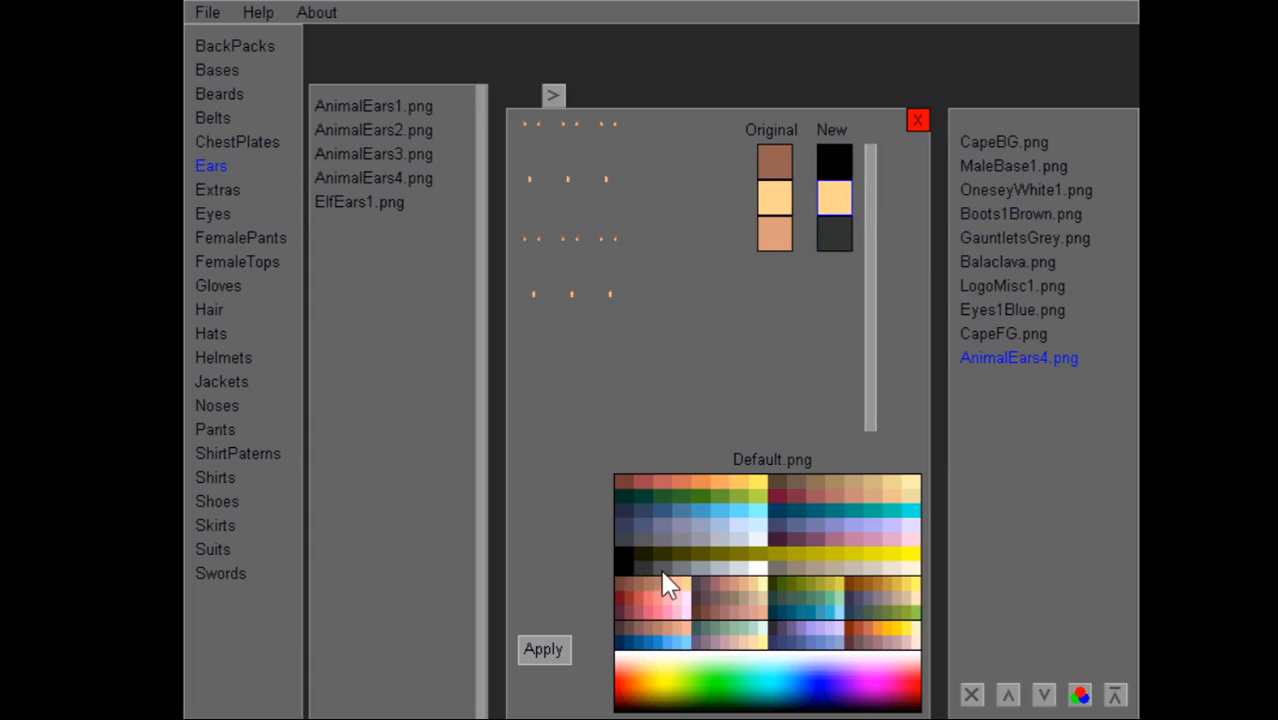
{"action": "left_click", "coordinate": [658, 572]}
{"action": "left_click", "coordinate": [541, 650]}
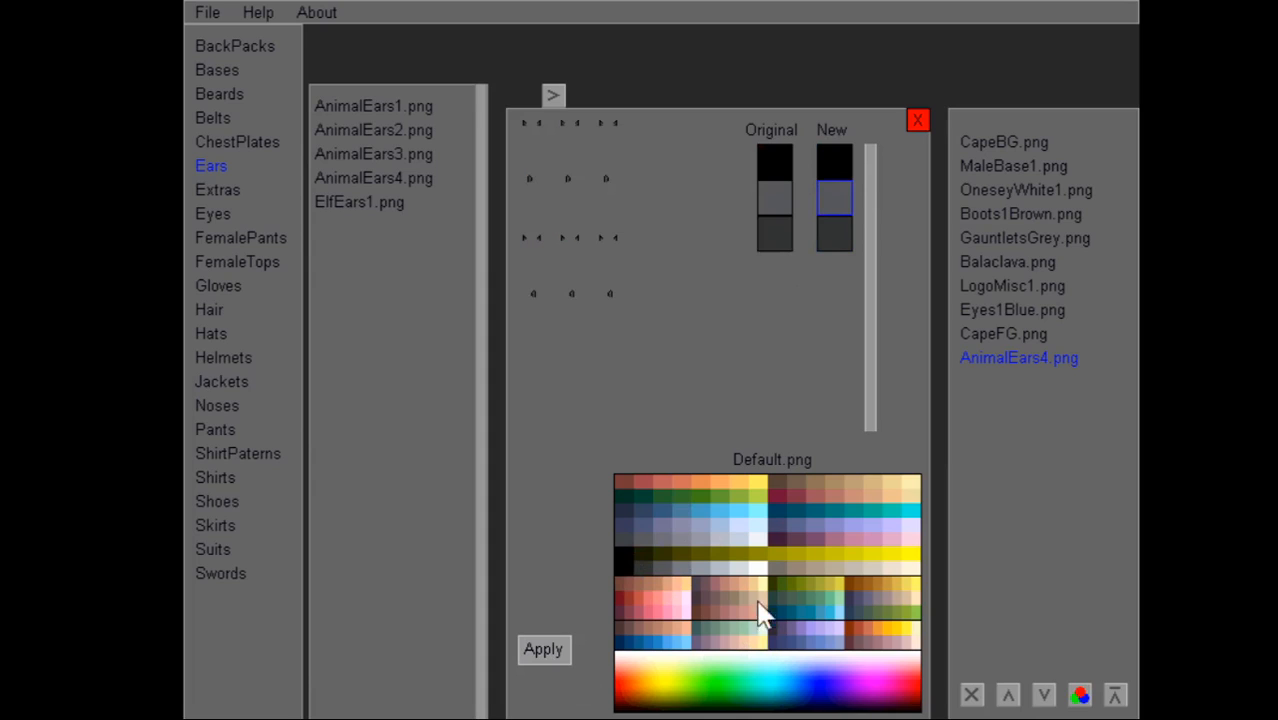
{"action": "left_click", "coordinate": [915, 122]}
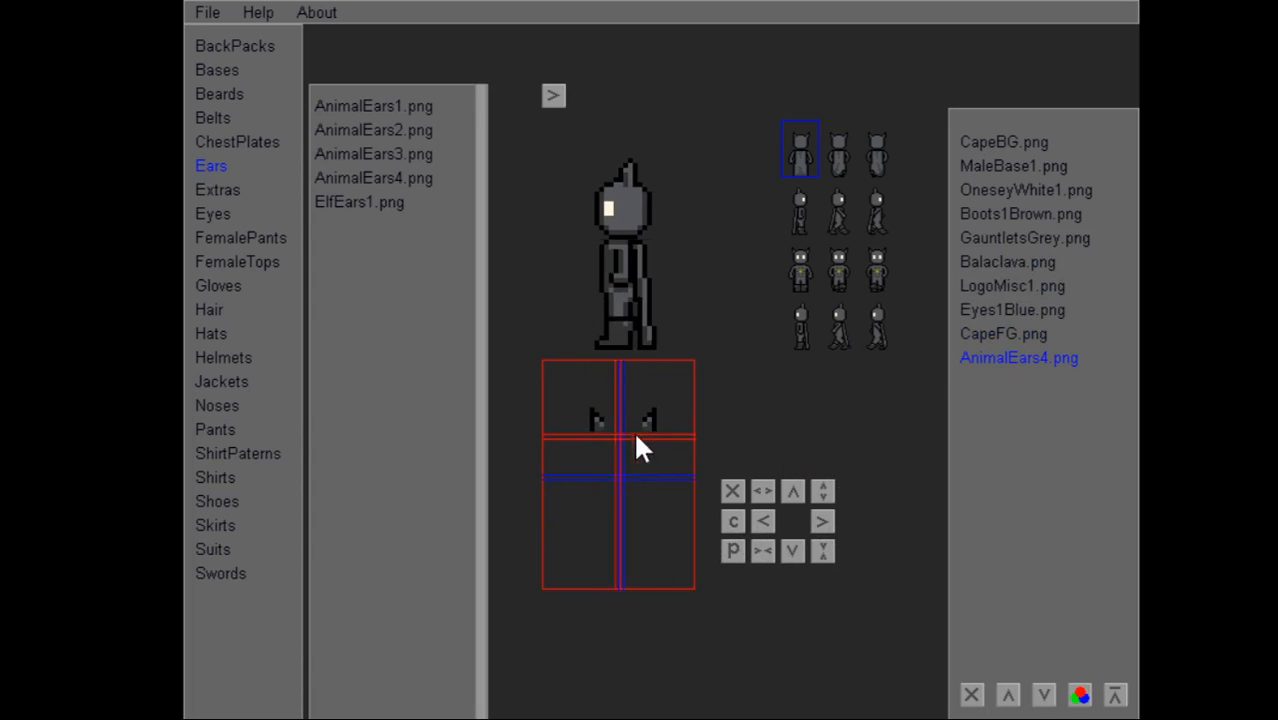
Shift AnimalEars4.png left and squash it widthwise in the back-facing standing frame, and replace the ears in the other two back-facing frames with a copy.
{"action": "left_click", "coordinate": [763, 521]}
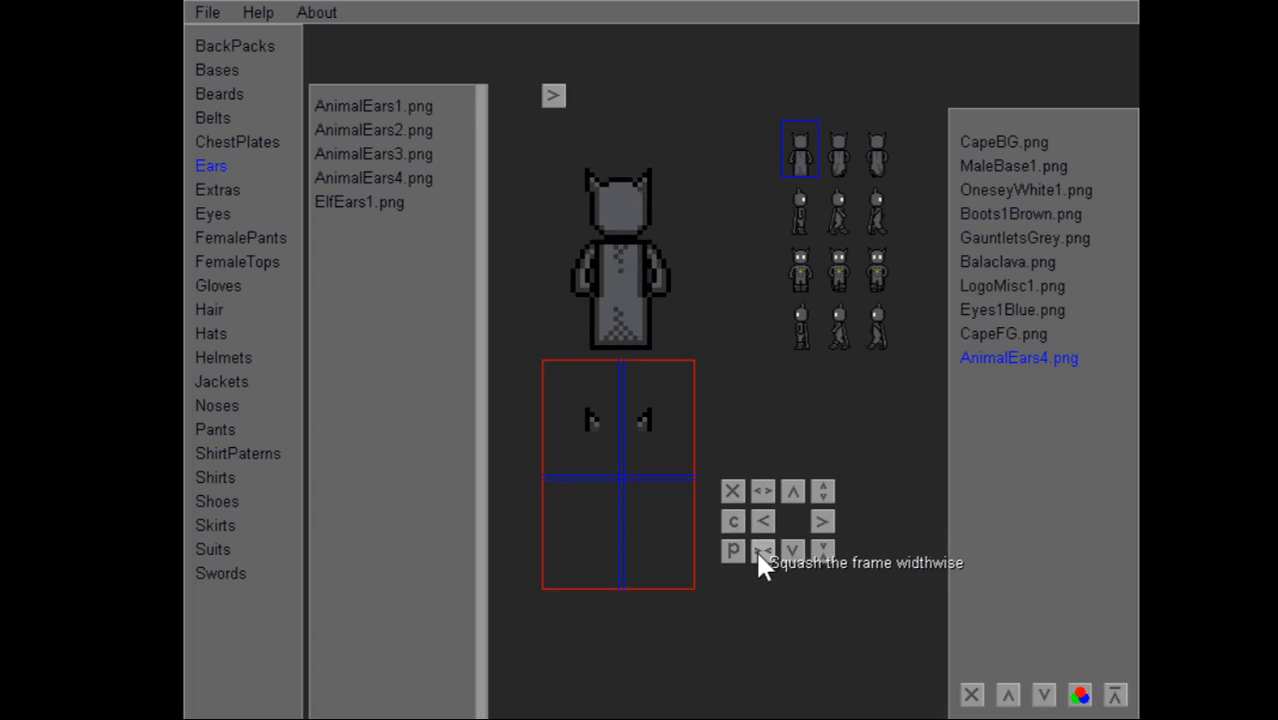
{"action": "left_click", "coordinate": [757, 551]}
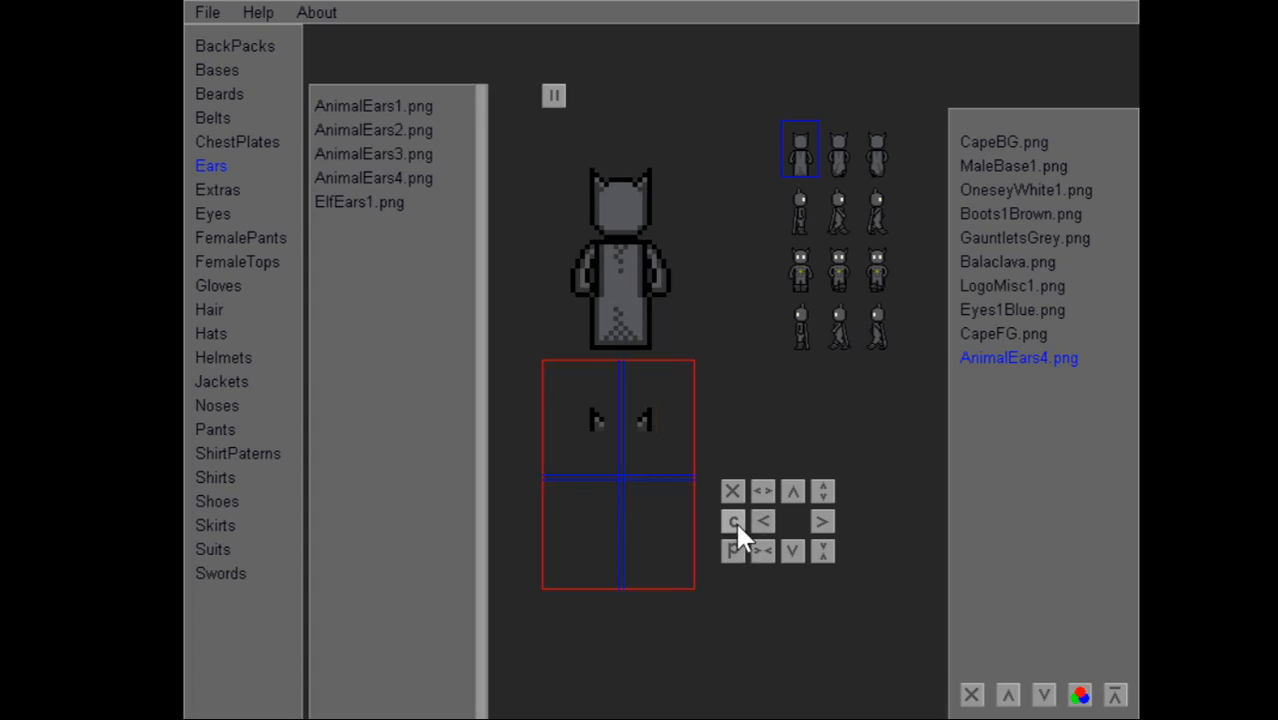
{"action": "left_click", "coordinate": [834, 158]}
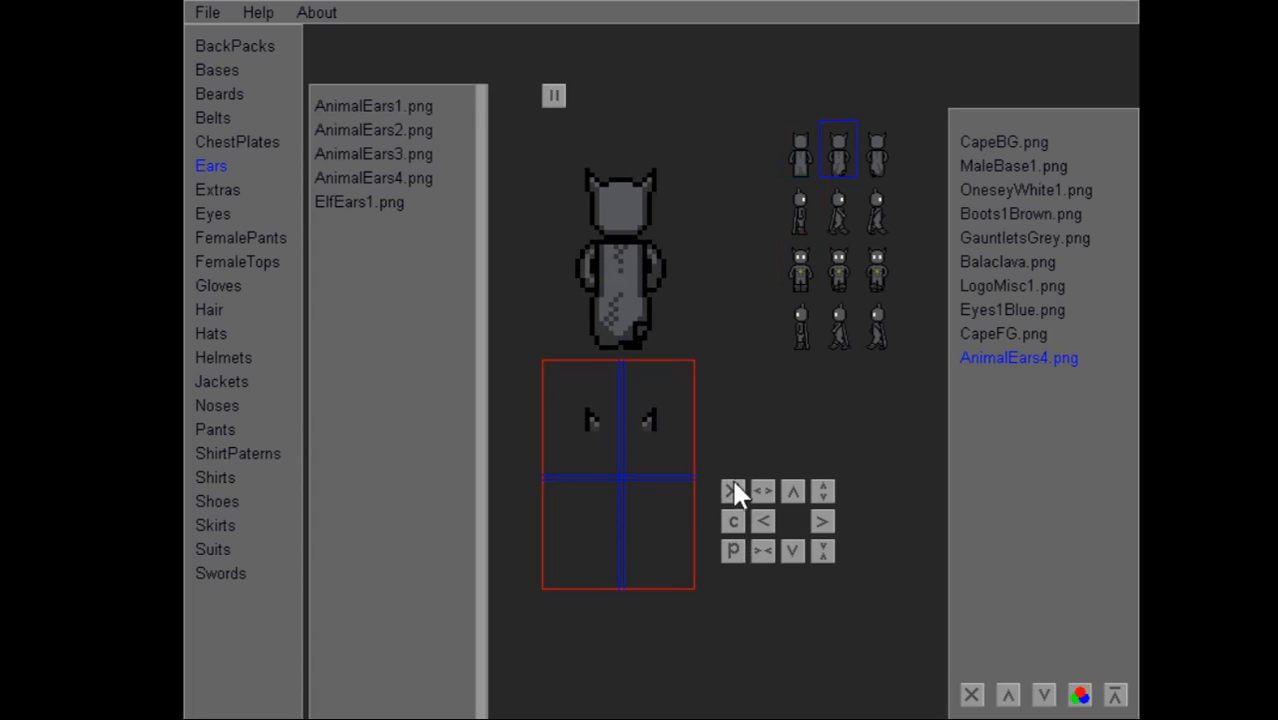
{"action": "left_click", "coordinate": [733, 490]}
{"action": "left_click", "coordinate": [869, 152]}
{"action": "left_click", "coordinate": [733, 492]}
{"action": "left_click", "coordinate": [733, 551]}
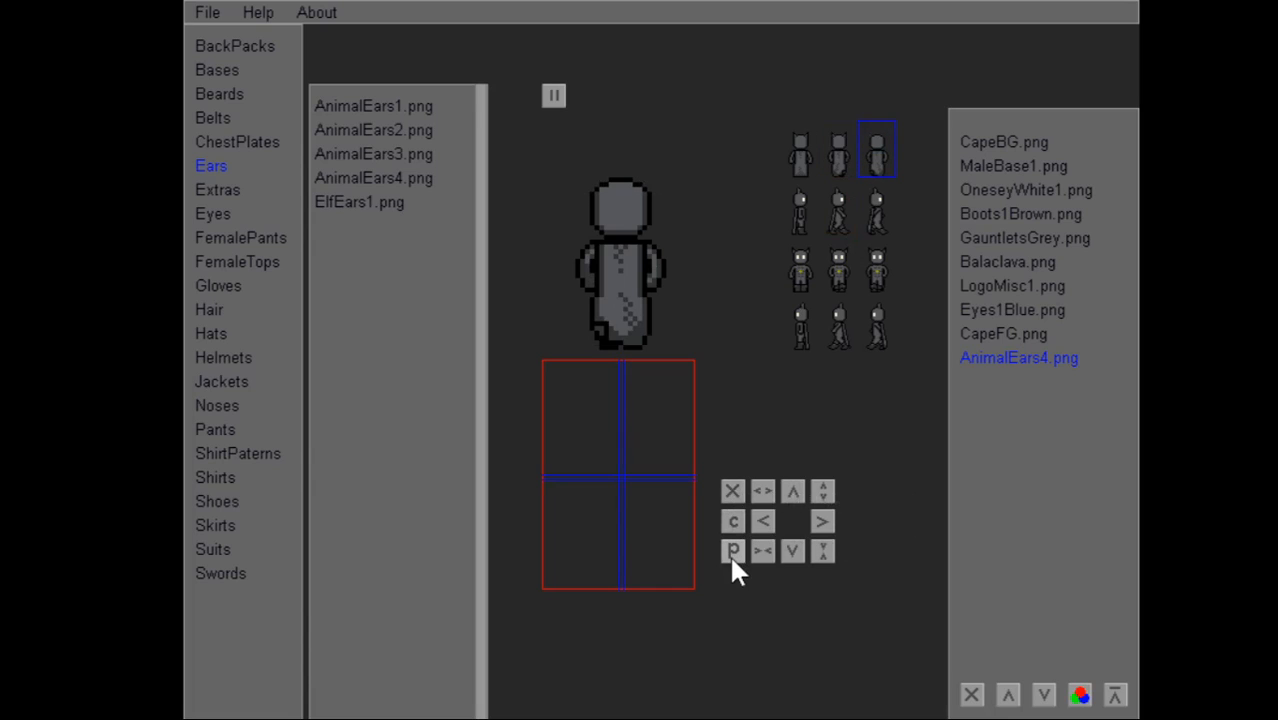
Replace AnimalEars4.png's ears in all three front-facing frames with the copied, narrowed ears.
{"action": "left_click", "coordinate": [800, 257]}
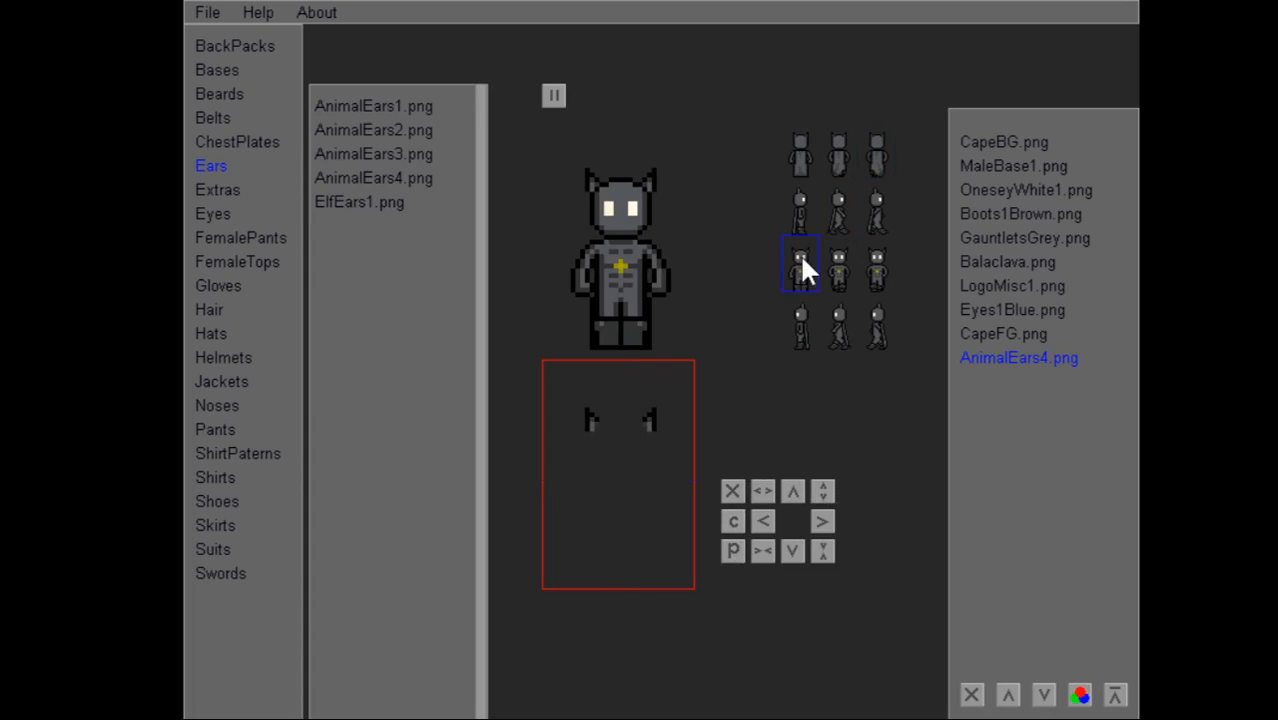
{"action": "left_click", "coordinate": [733, 553]}
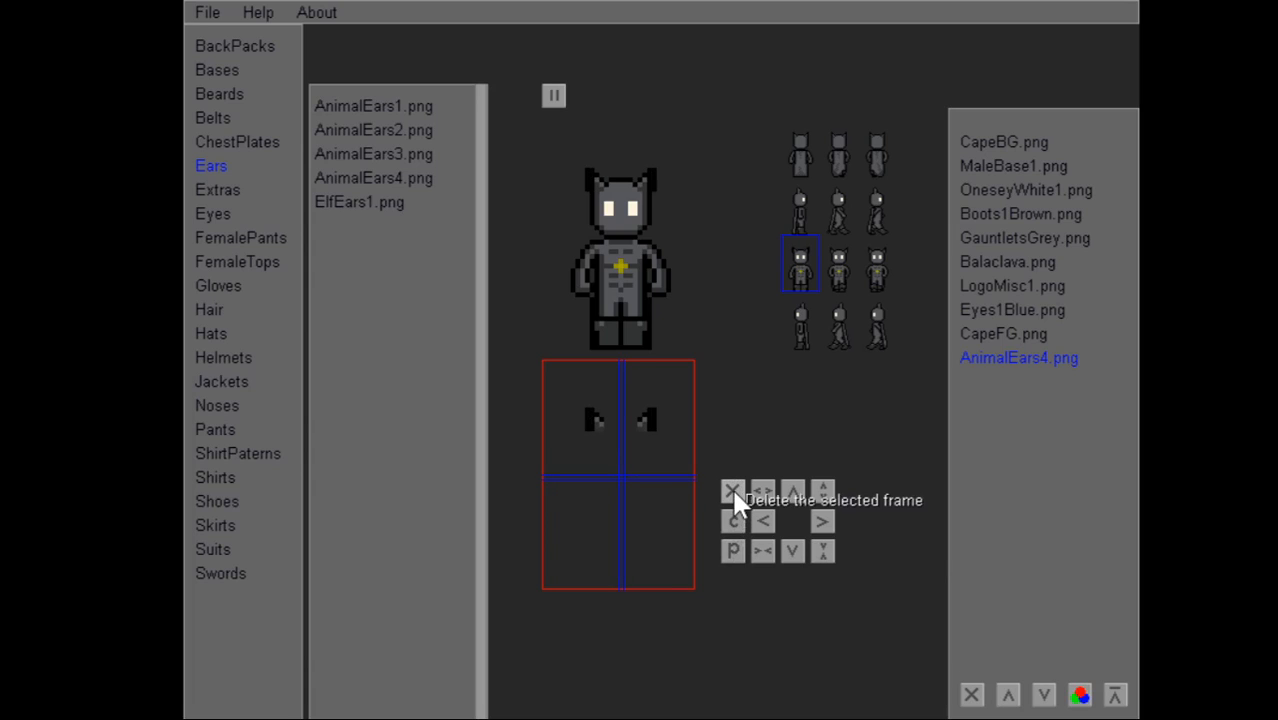
{"action": "left_click", "coordinate": [731, 489]}
{"action": "left_click", "coordinate": [729, 549]}
{"action": "left_click", "coordinate": [838, 278]}
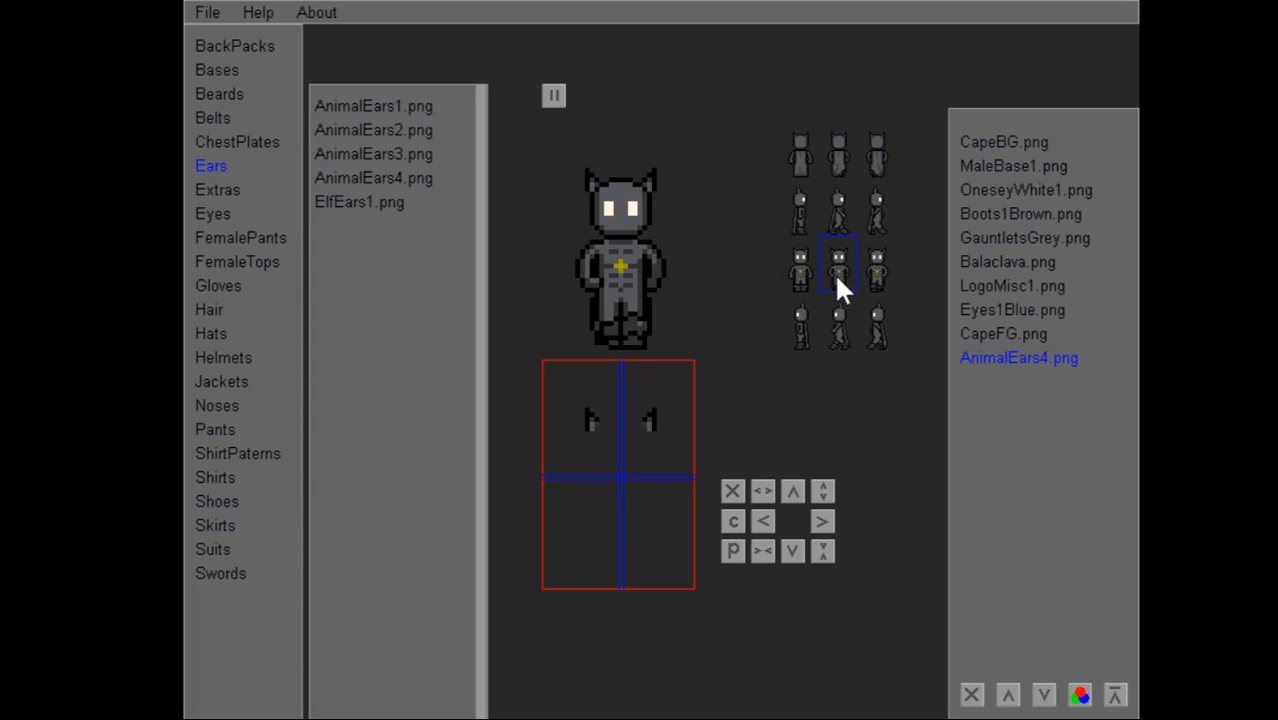
{"action": "left_click", "coordinate": [732, 491]}
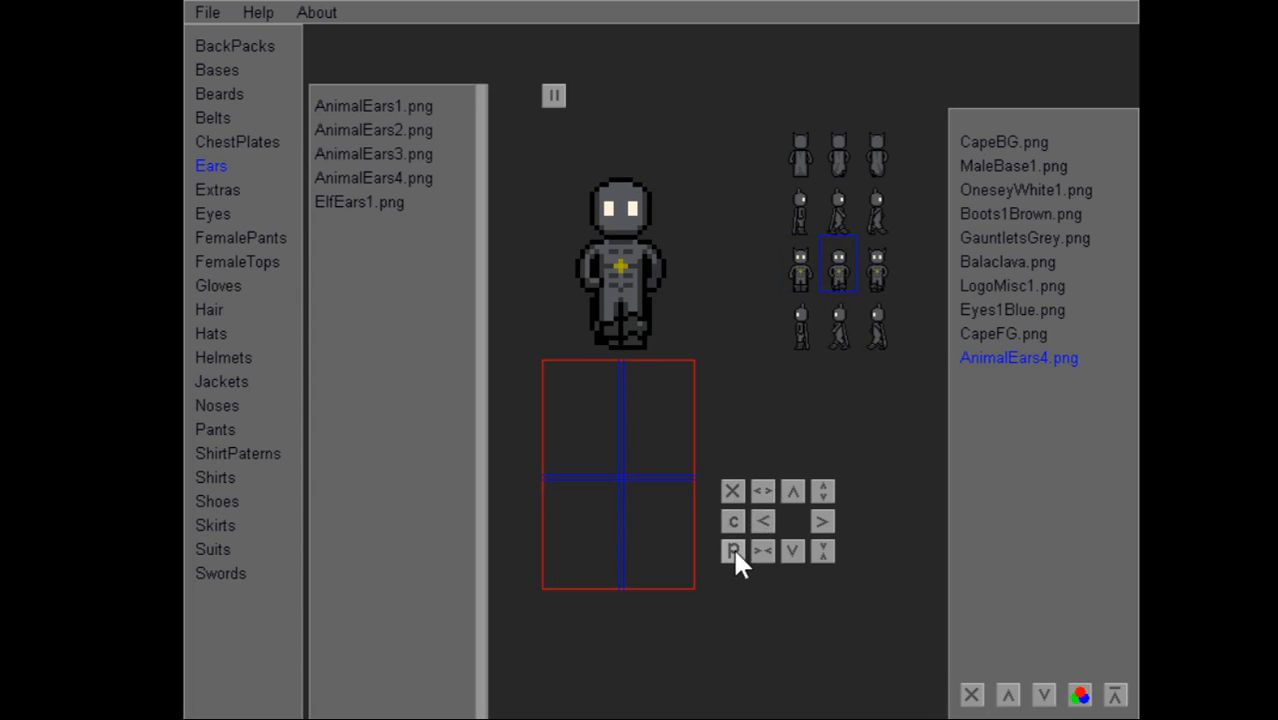
{"action": "left_click", "coordinate": [733, 551]}
{"action": "left_click", "coordinate": [876, 268]}
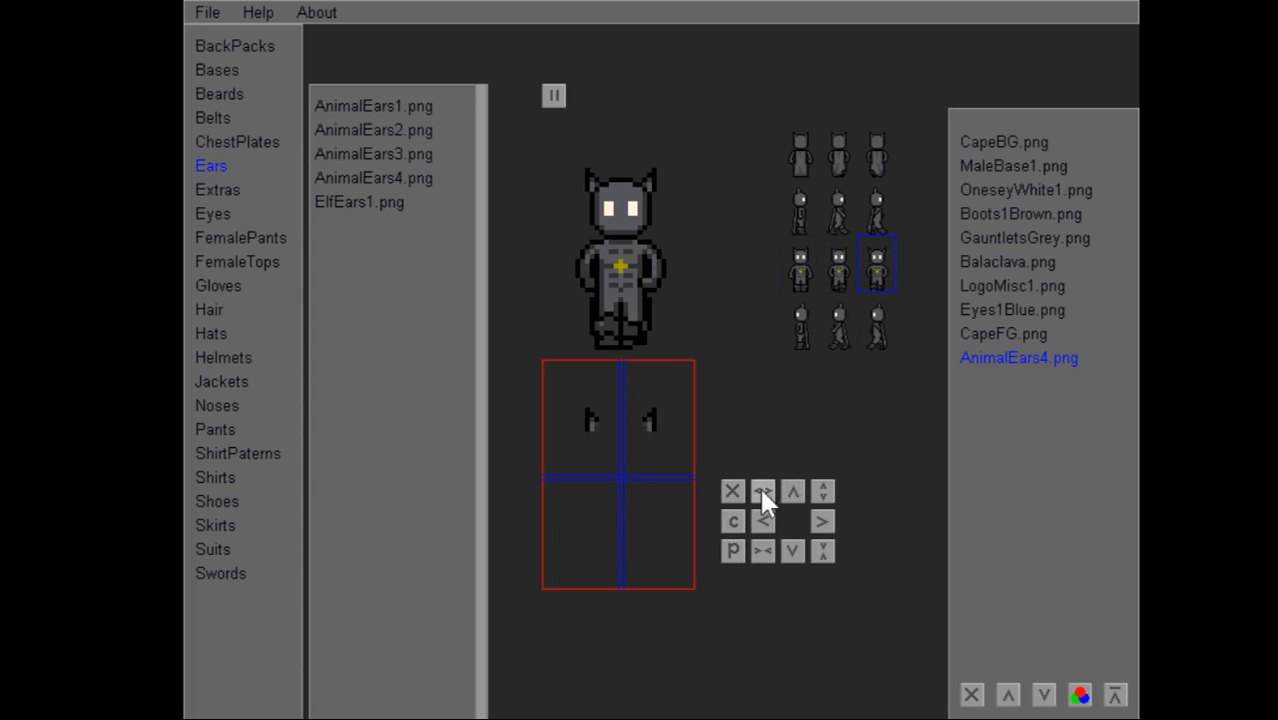
{"action": "left_click", "coordinate": [734, 491]}
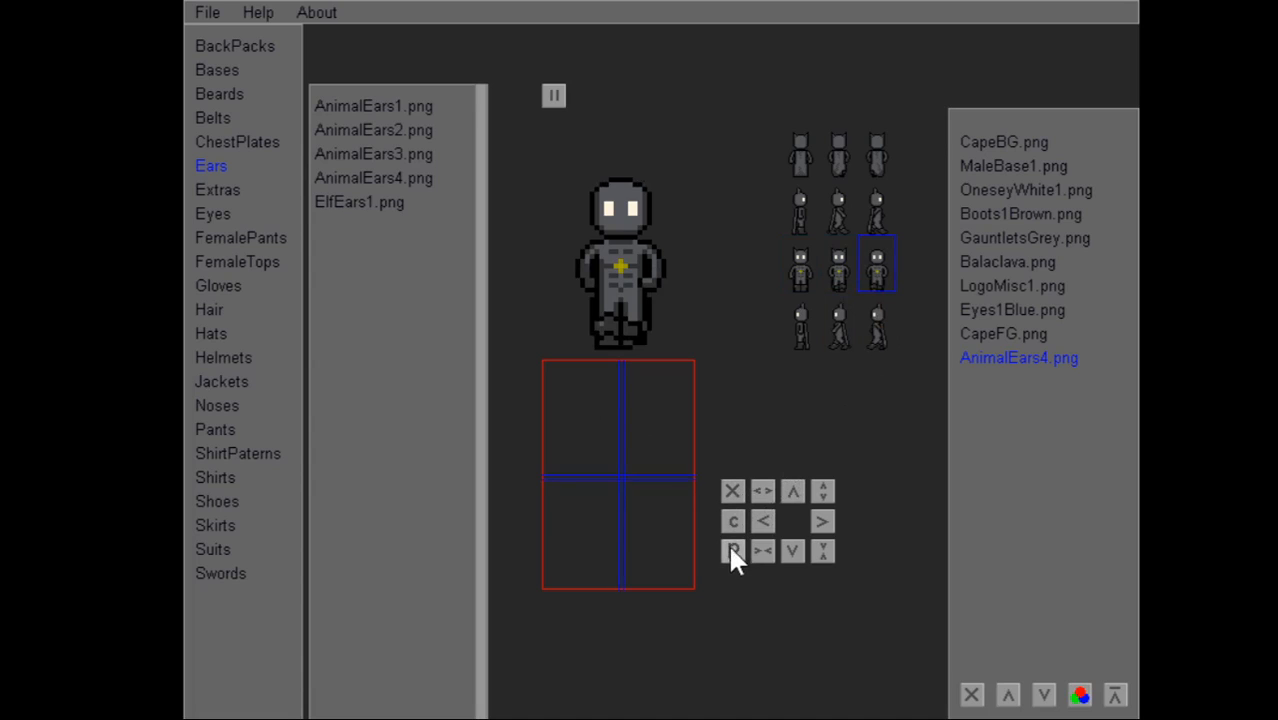
{"action": "left_click", "coordinate": [730, 548]}
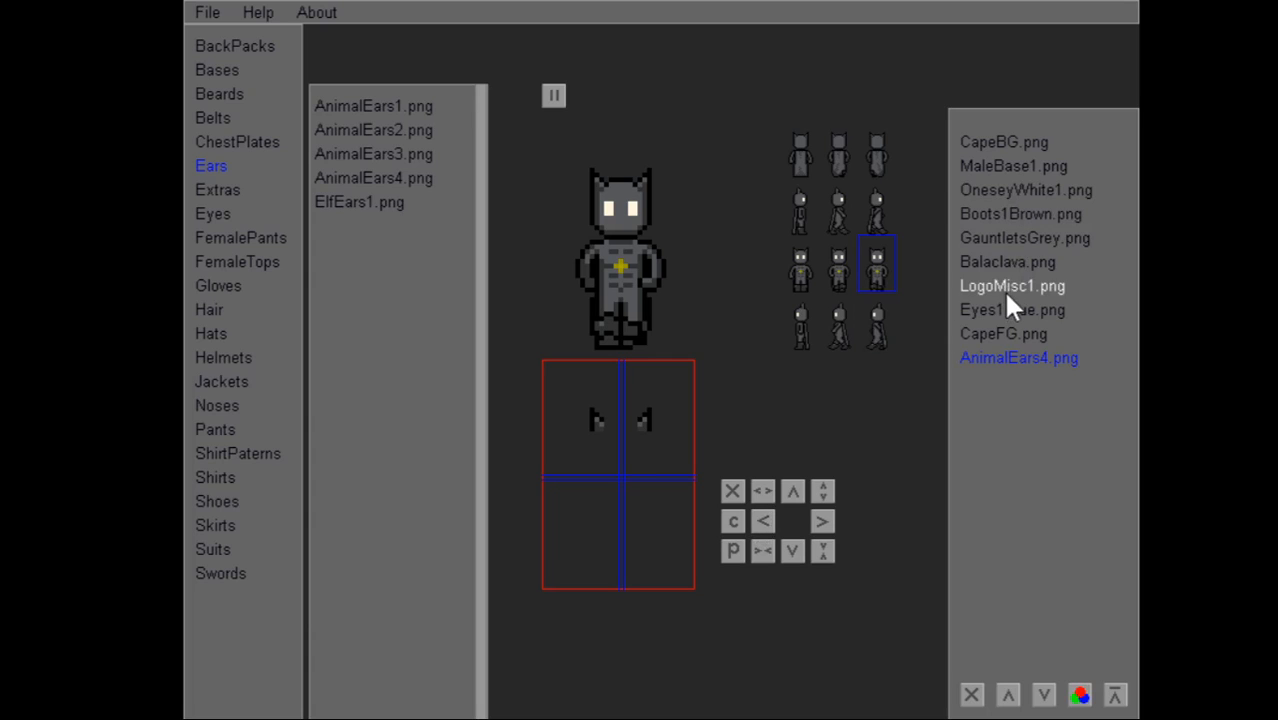
Cut a small rectangle out of Balaclava.png's lower centre in the front-facing standing frame to expose the mouth and chin.
{"action": "left_click", "coordinate": [1008, 263]}
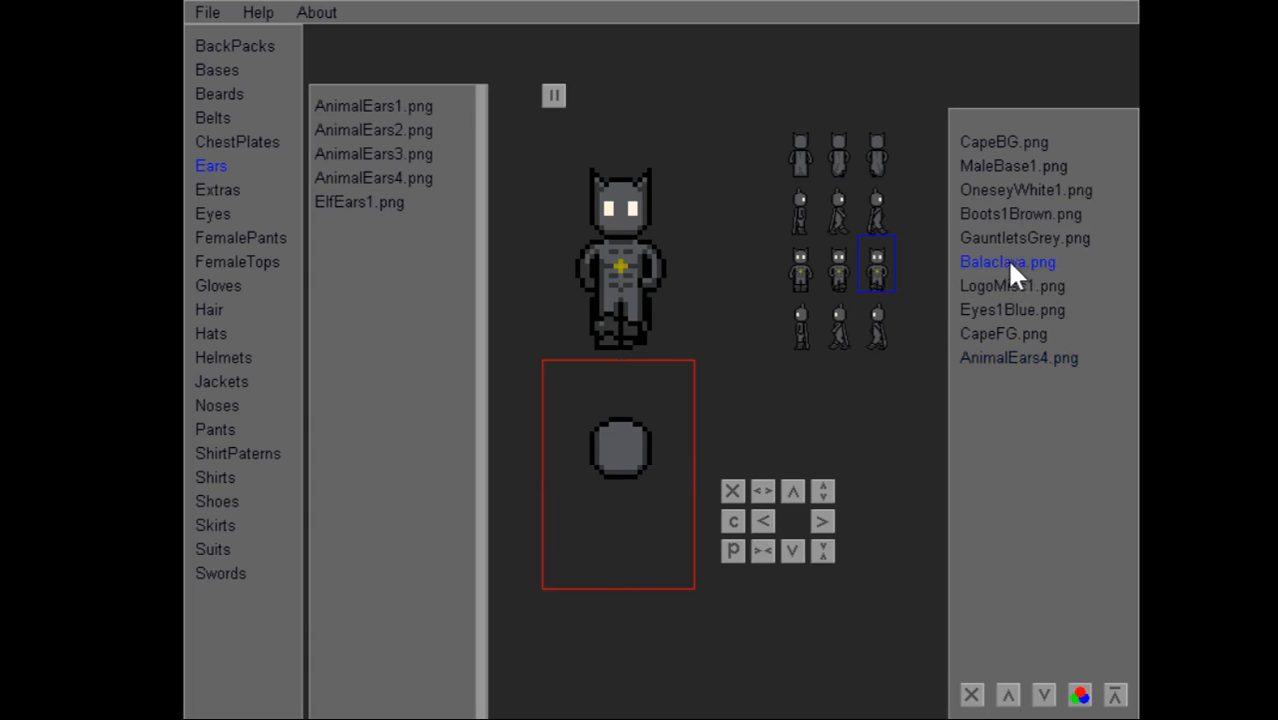
{"action": "left_click", "coordinate": [797, 276]}
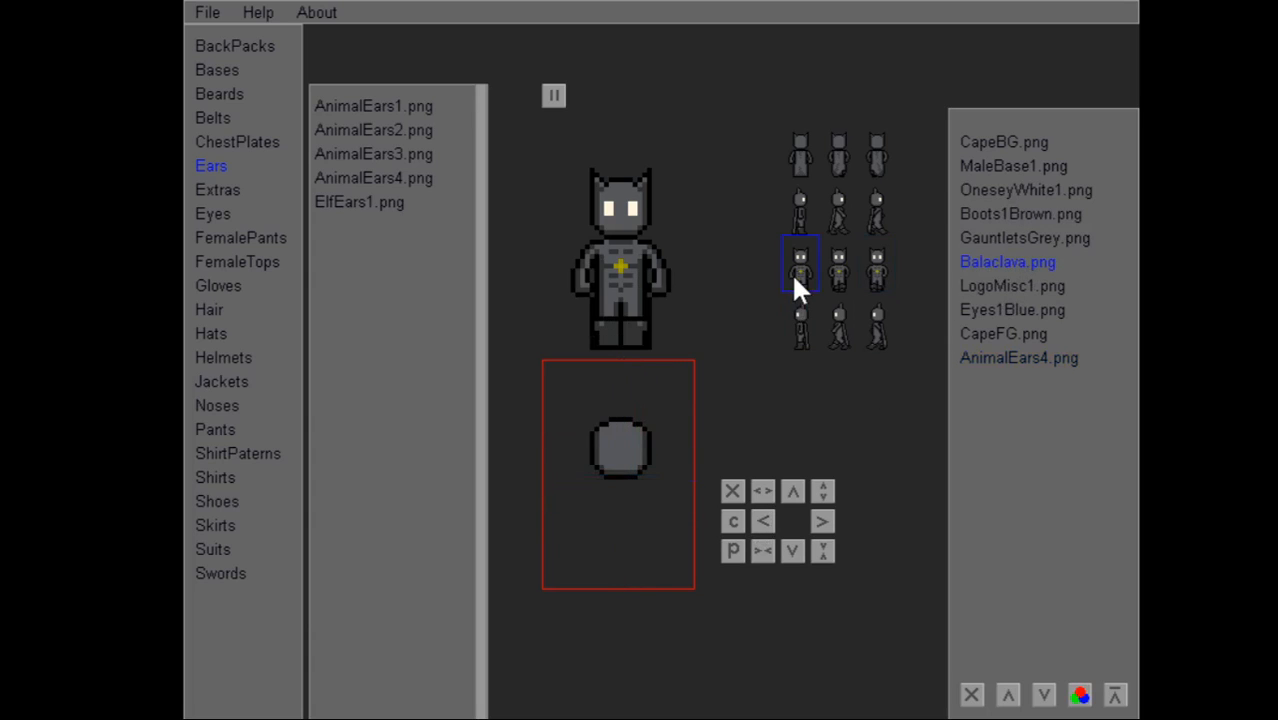
{"action": "left_click", "coordinate": [607, 477]}
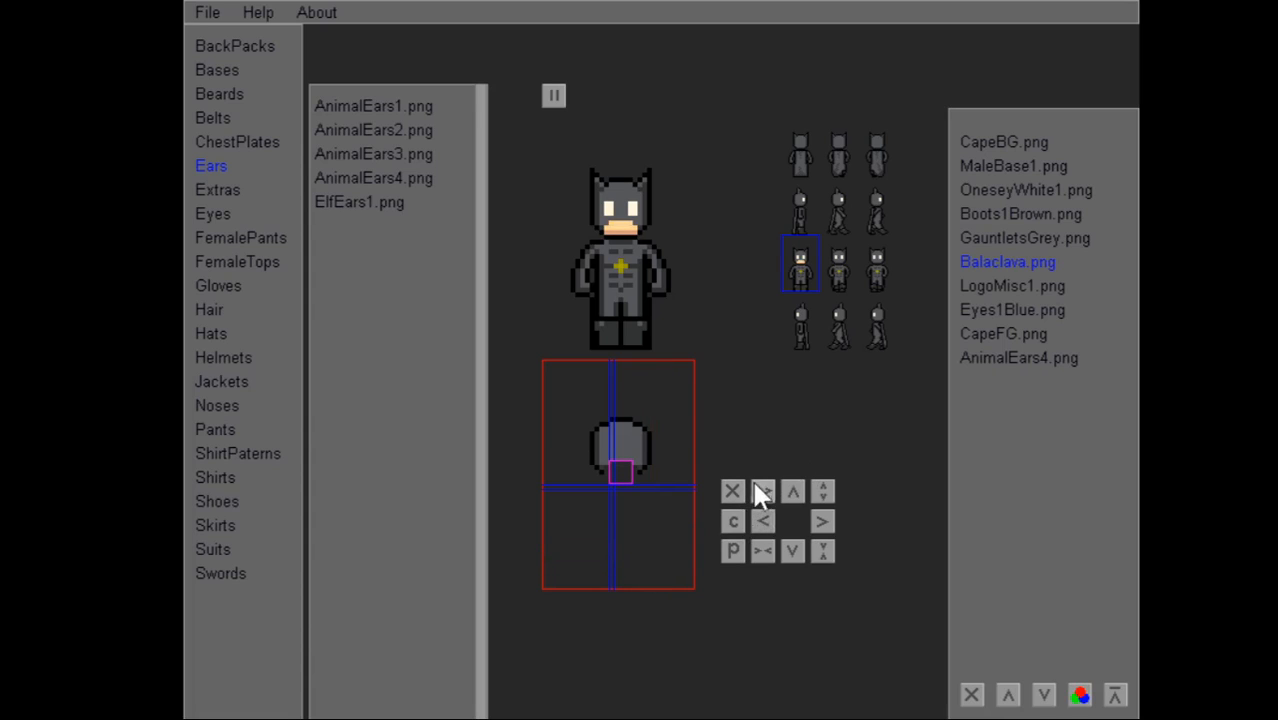
Replace Balaclava.png in the other two front-facing frames with a copy of the mask that has the mouth cutout.
{"action": "left_click", "coordinate": [829, 288]}
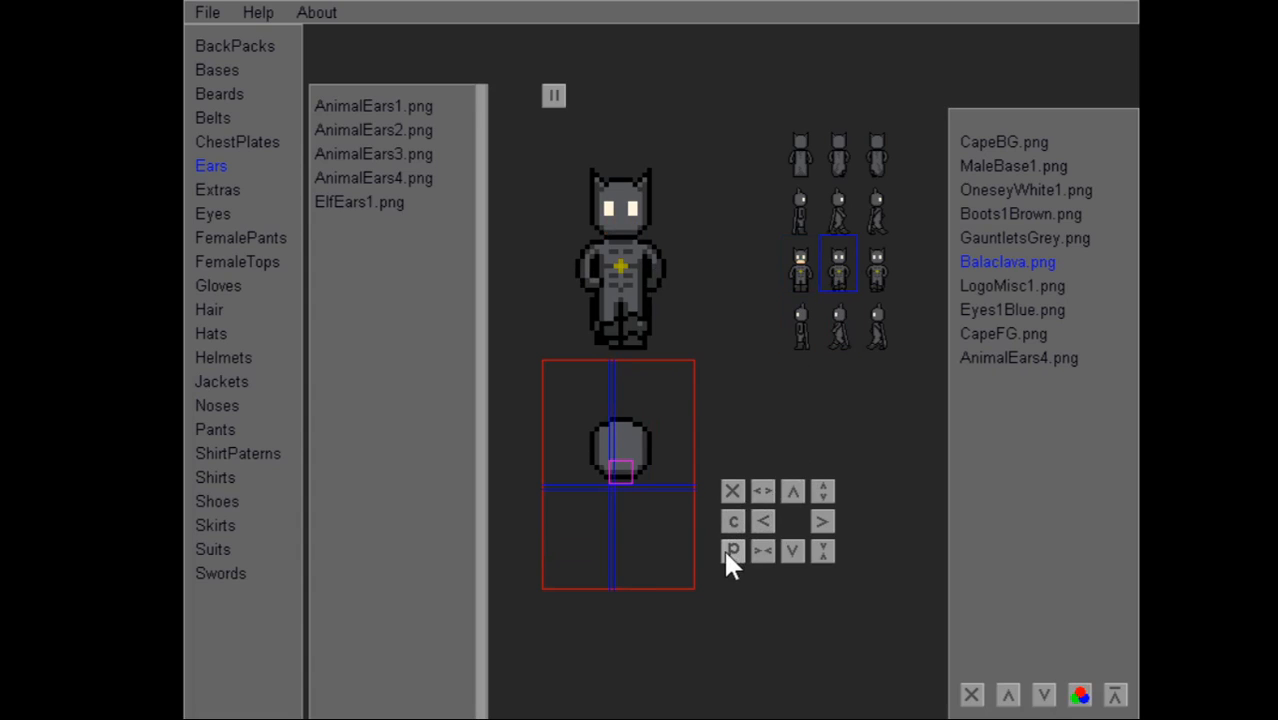
{"action": "left_click", "coordinate": [733, 520]}
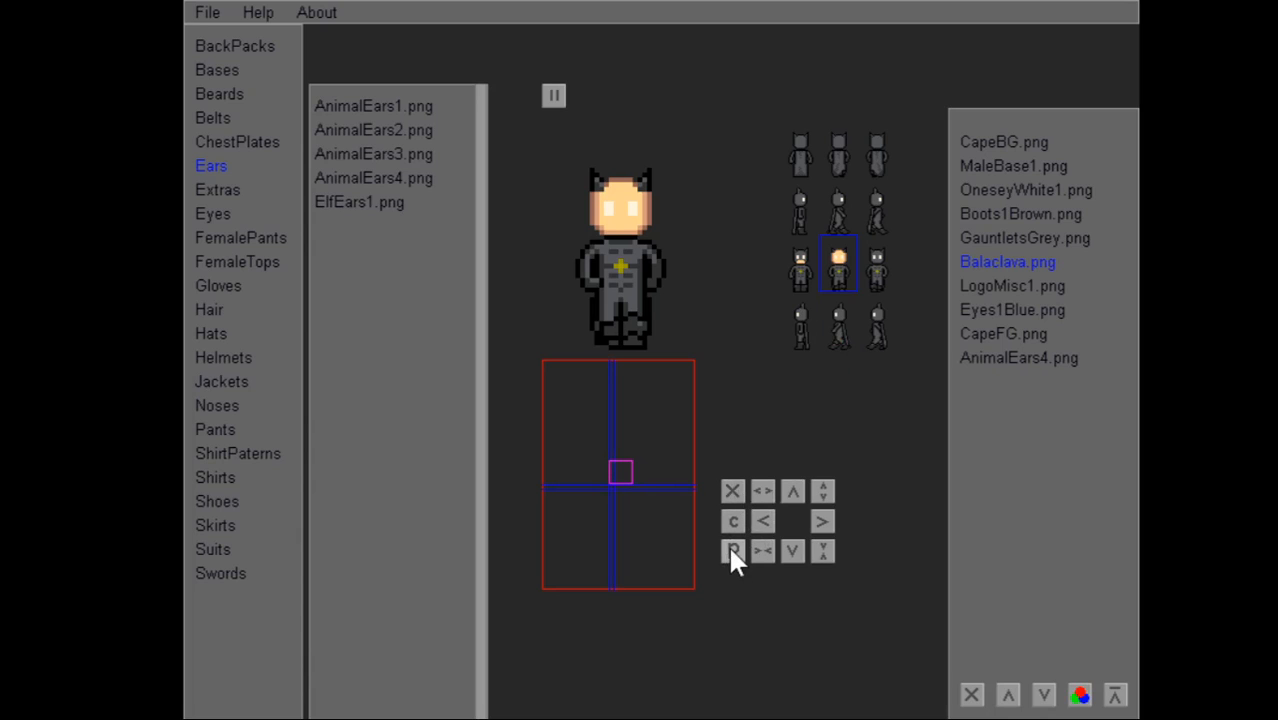
{"action": "left_click", "coordinate": [732, 551]}
{"action": "left_click", "coordinate": [869, 268]}
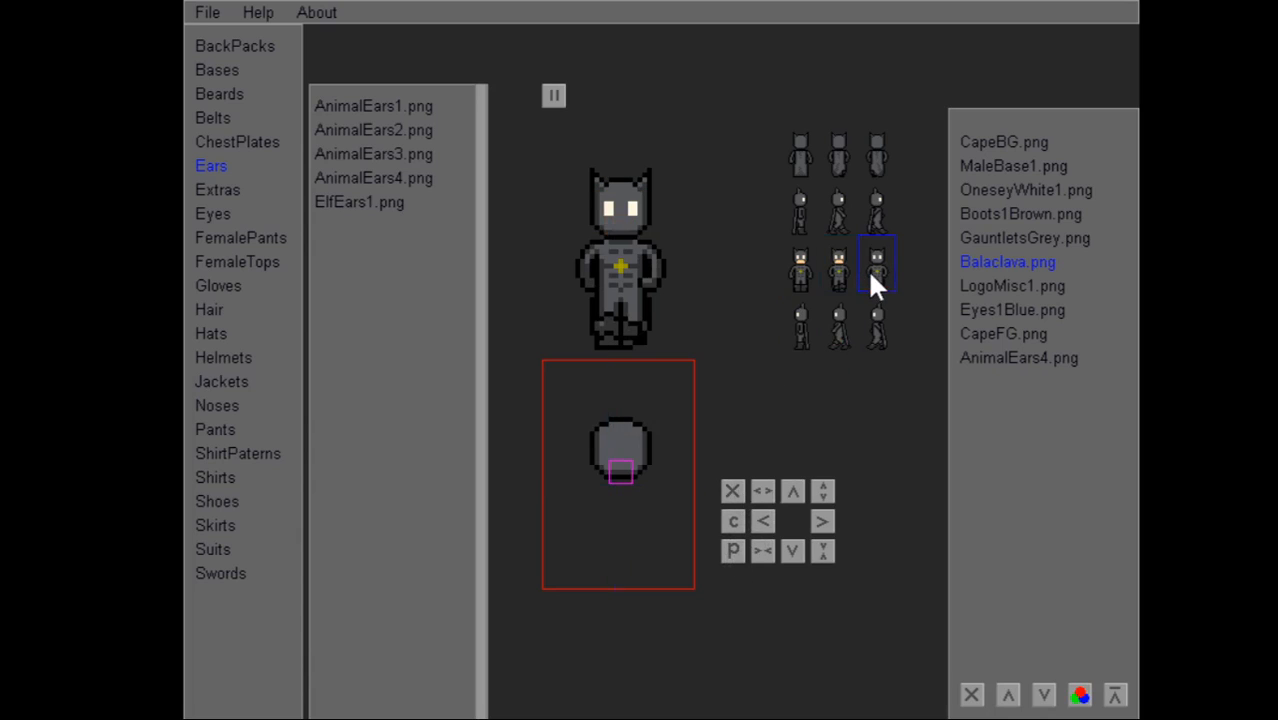
{"action": "left_click", "coordinate": [731, 489]}
{"action": "left_click", "coordinate": [732, 550]}
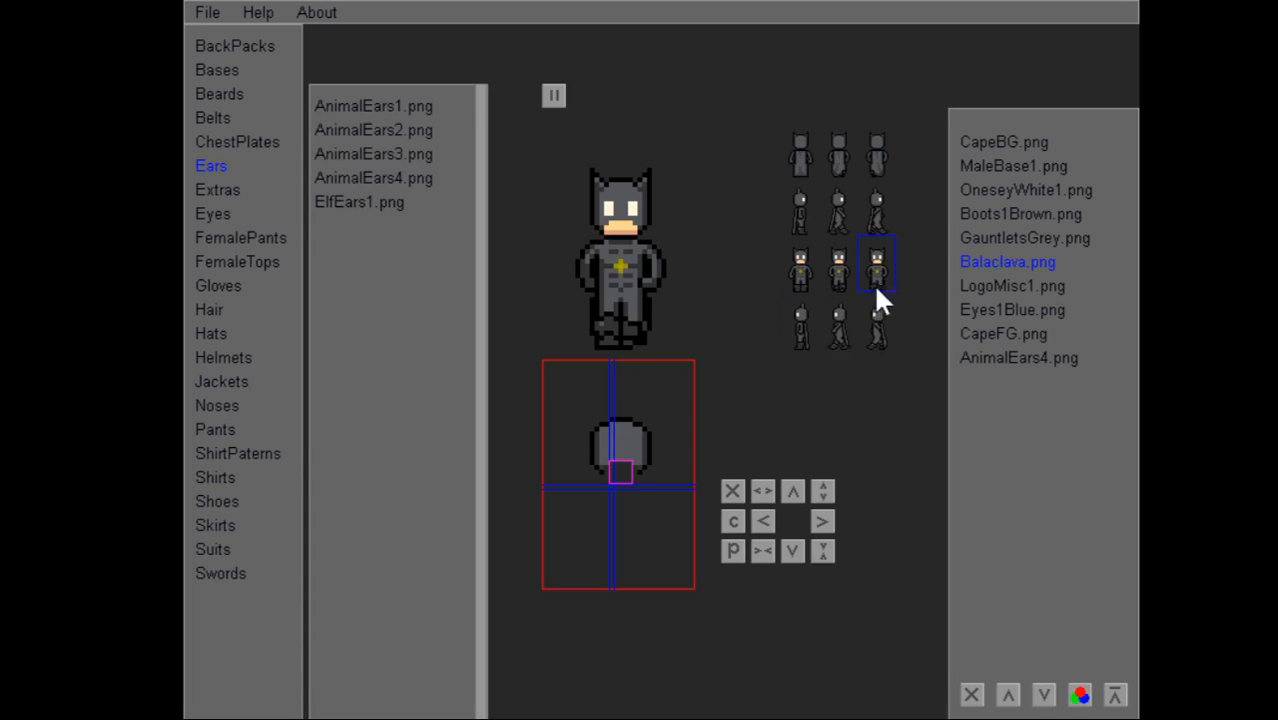
Stretch and squash LogoMisc1.png heightwise into a small T shape in the front-facing standing frame, and move it up two pixels.
{"action": "left_click", "coordinate": [800, 277]}
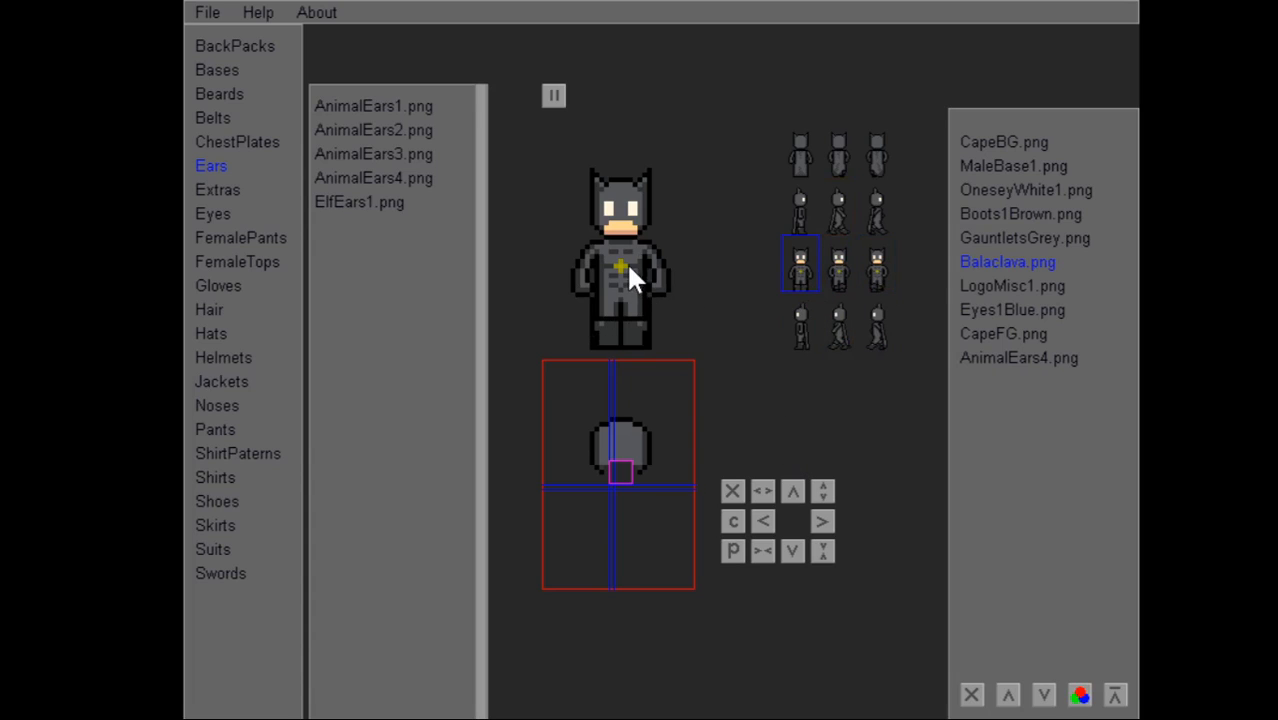
{"action": "left_click", "coordinate": [985, 286]}
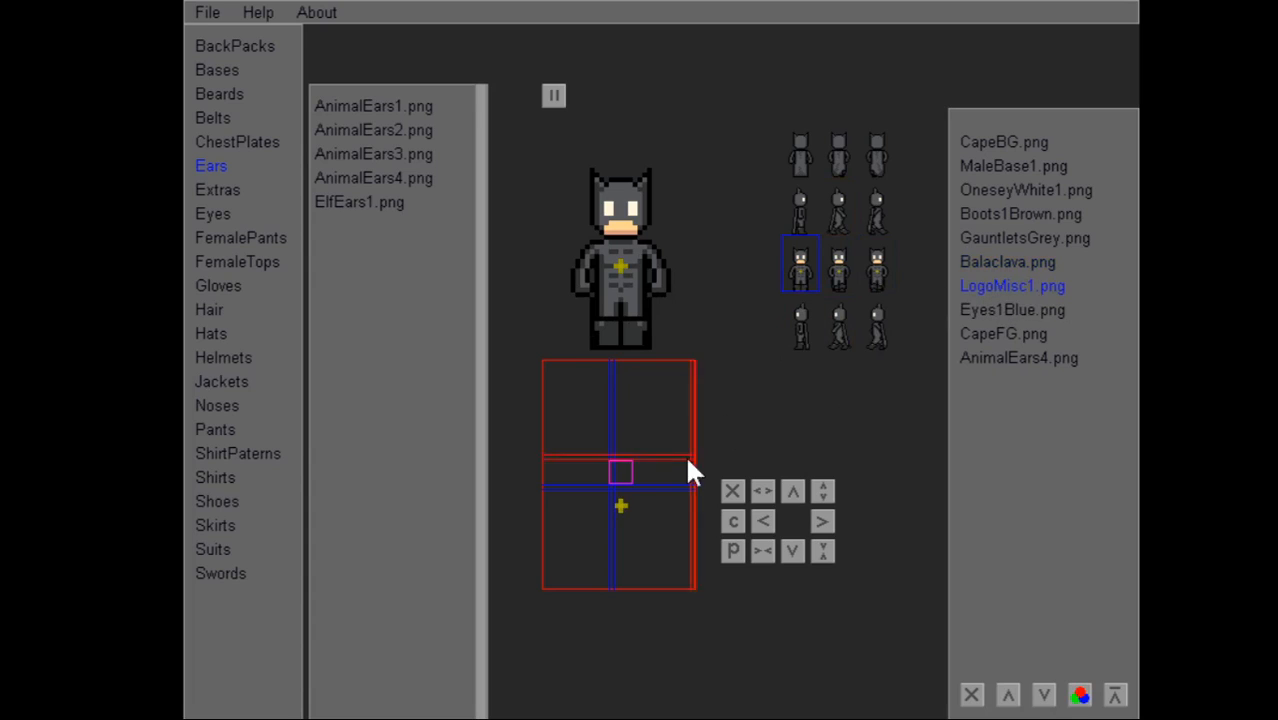
{"action": "left_click", "coordinate": [620, 505]}
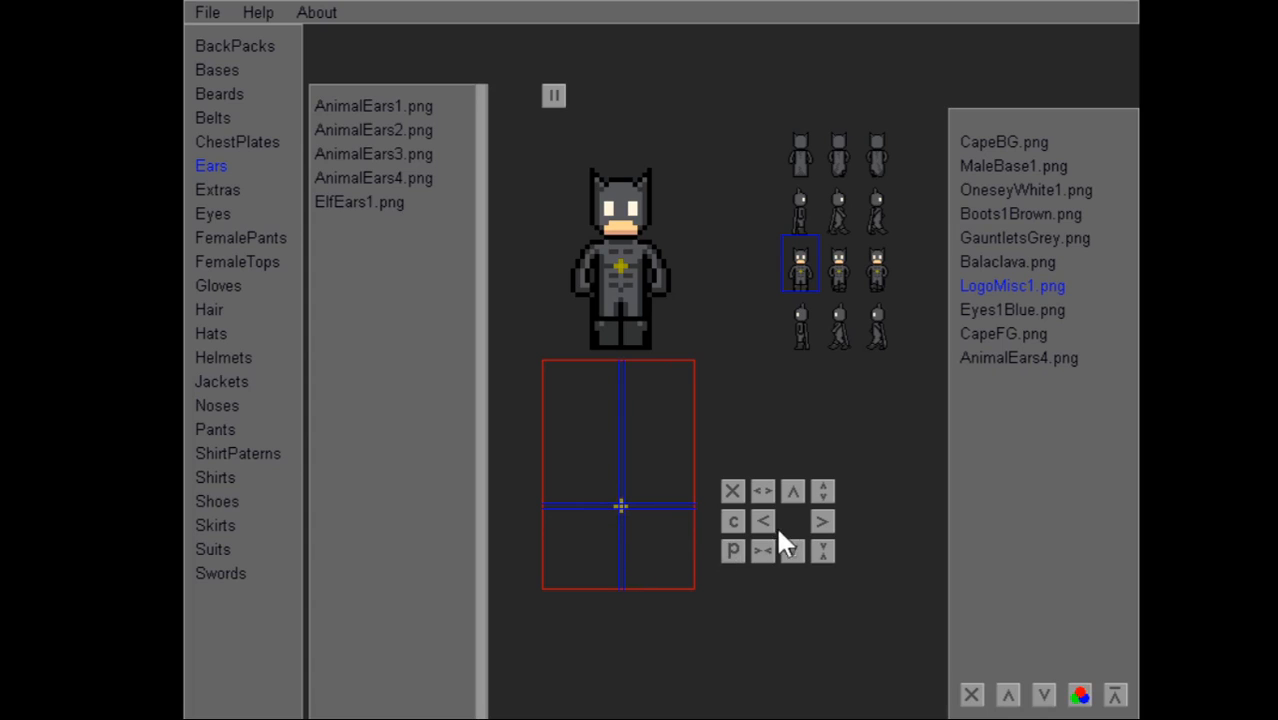
{"action": "left_click", "coordinate": [815, 490]}
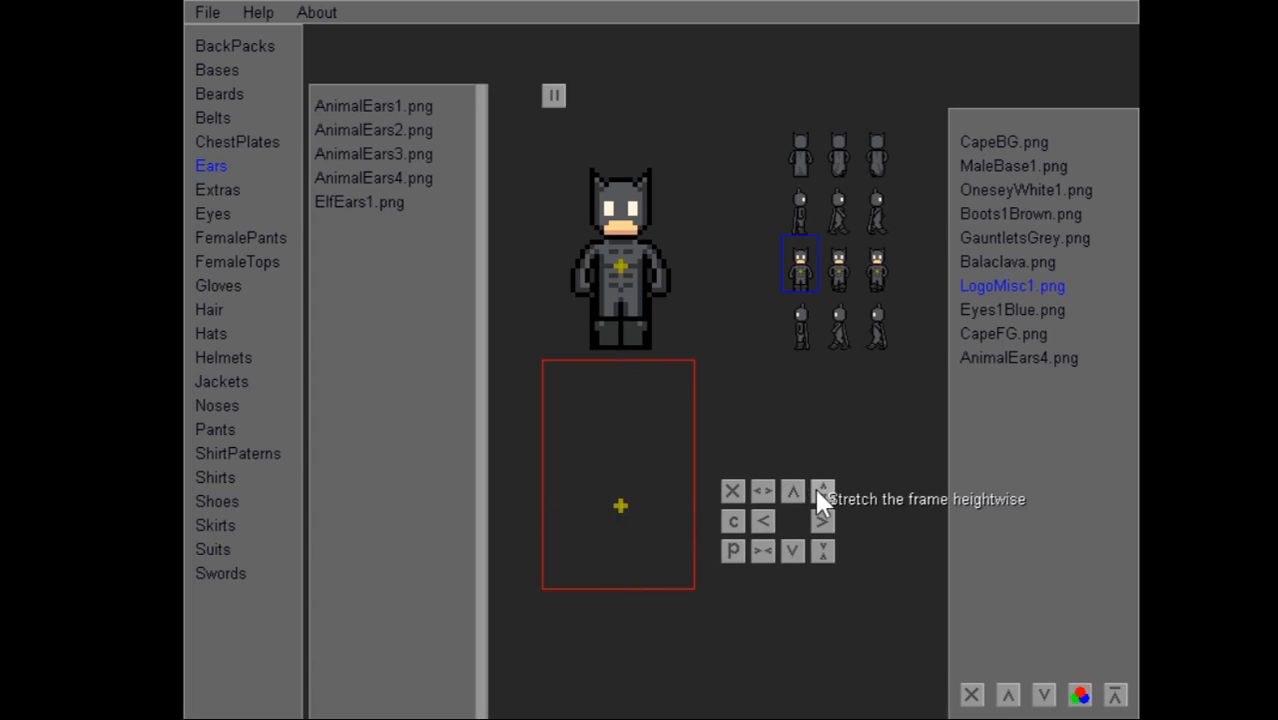
{"action": "left_click", "coordinate": [816, 553]}
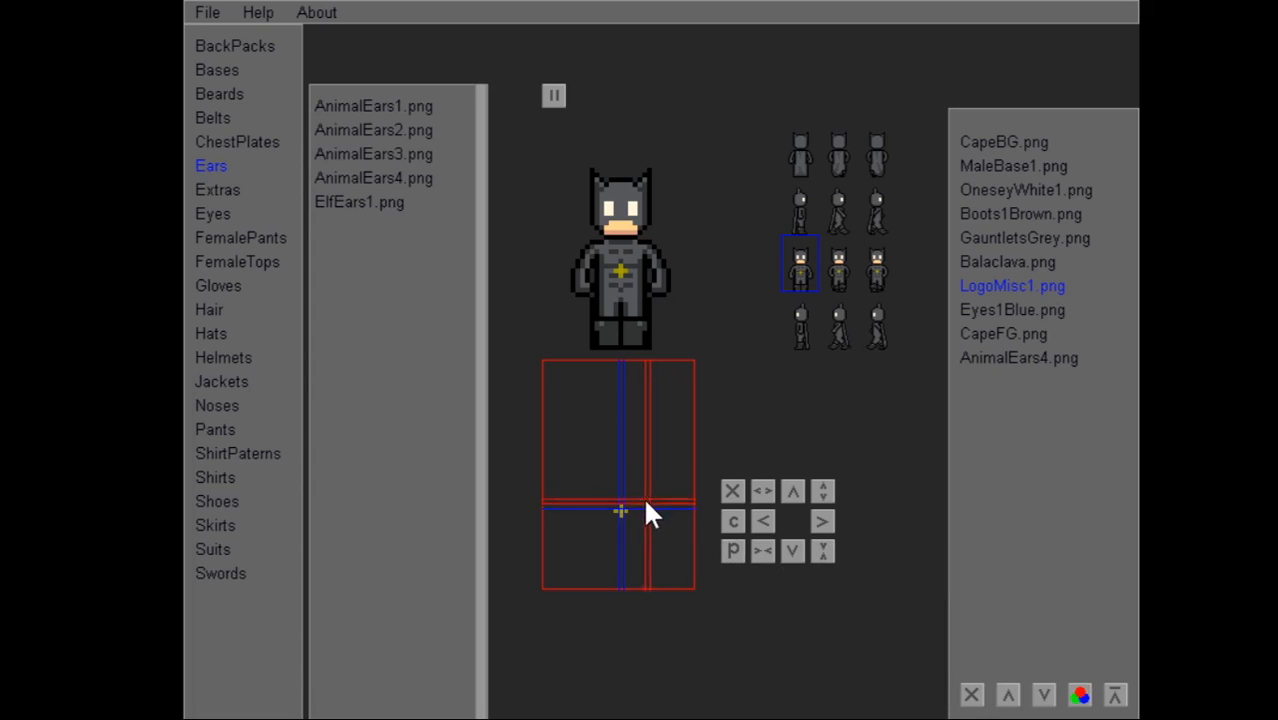
{"action": "left_click", "coordinate": [822, 551]}
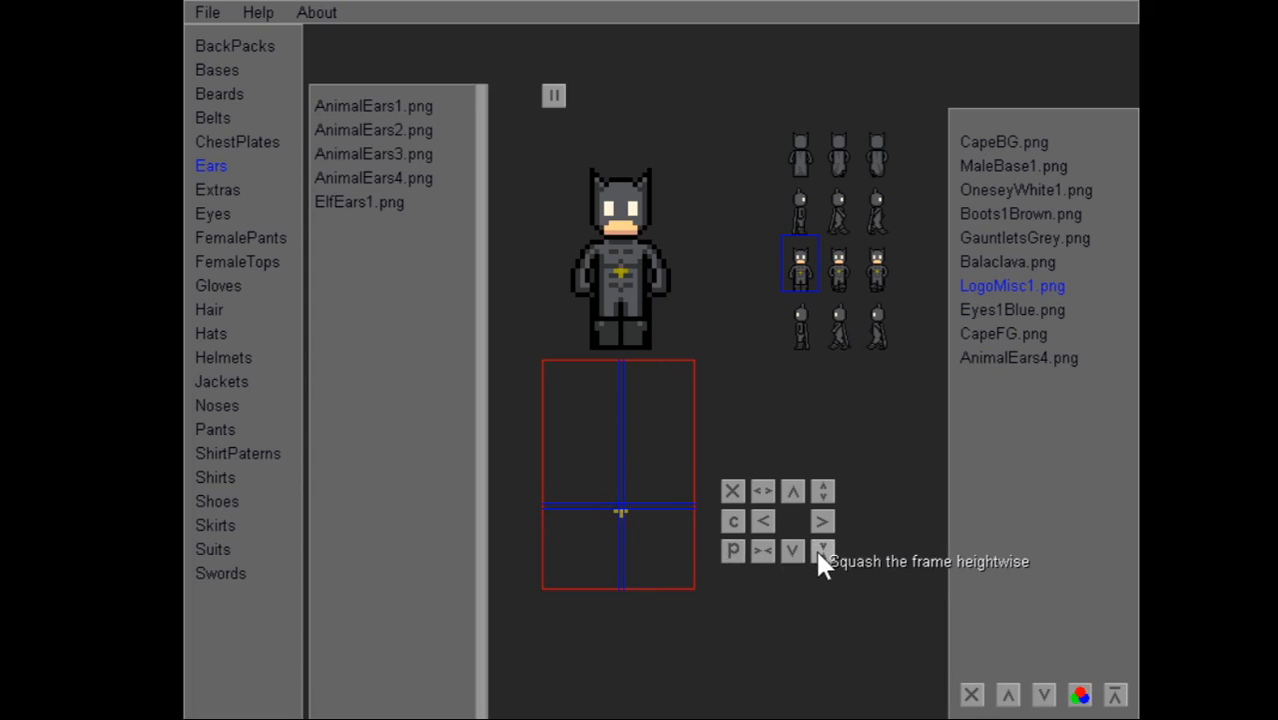
{"action": "left_click", "coordinate": [793, 503]}
{"action": "left_click", "coordinate": [793, 502]}
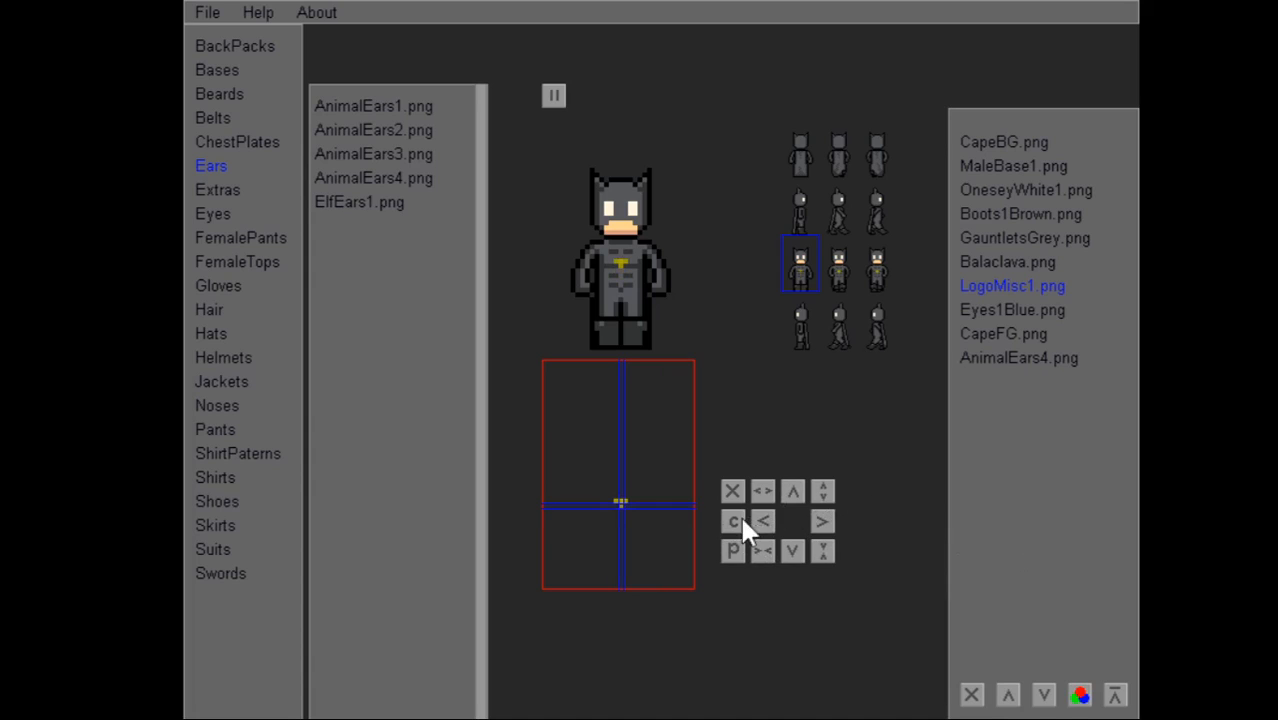
Replace LogoMisc1.png in the other two front-facing frames with a copy of the reshaped chest logo.
{"action": "left_click", "coordinate": [840, 288]}
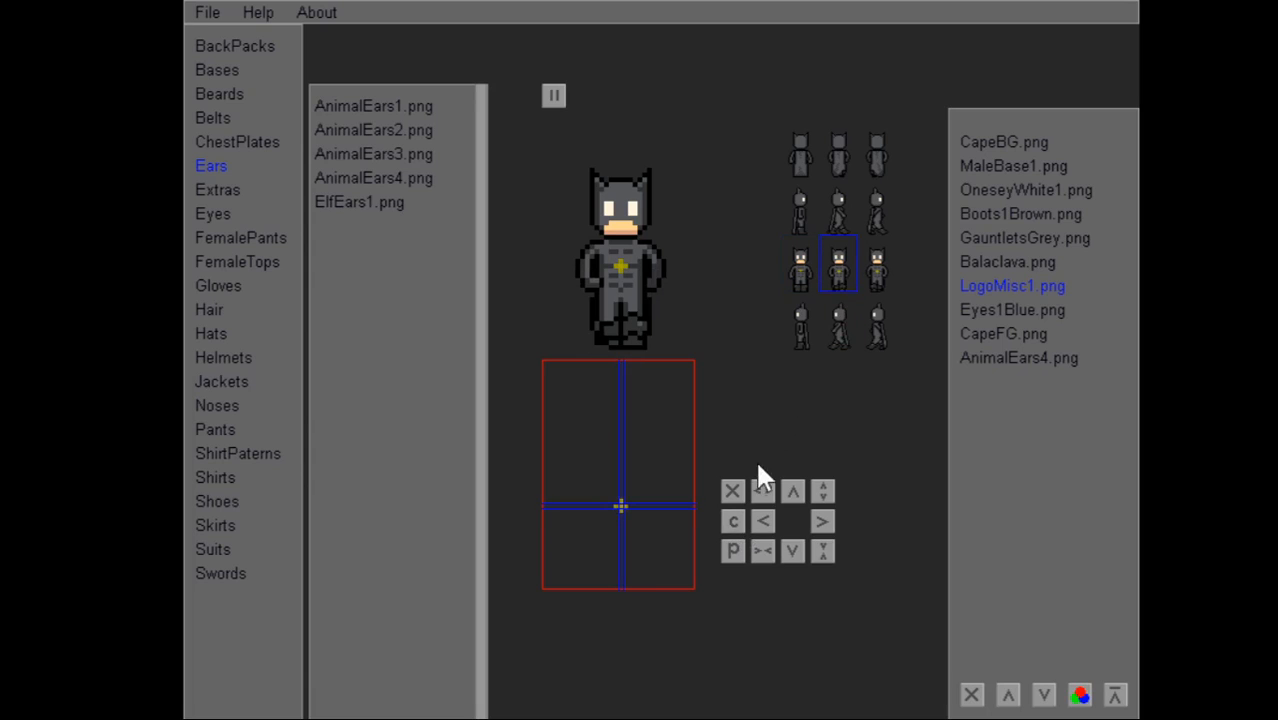
{"action": "left_click", "coordinate": [733, 550]}
{"action": "left_click", "coordinate": [880, 278]}
{"action": "left_click", "coordinate": [733, 491]}
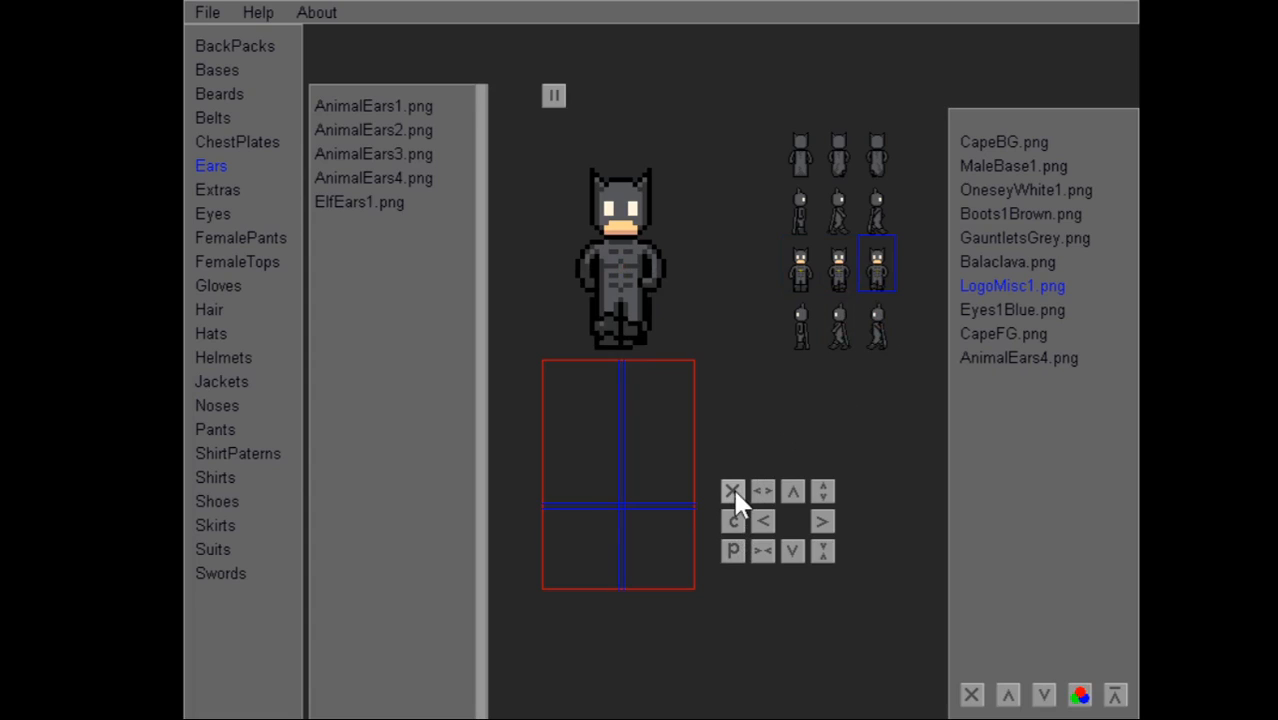
{"action": "left_click", "coordinate": [733, 551]}
Add Belt1Yellow.png to the character and move it up two places in the layer list, directly before CapeFG.png.
{"action": "left_click", "coordinate": [210, 117]}
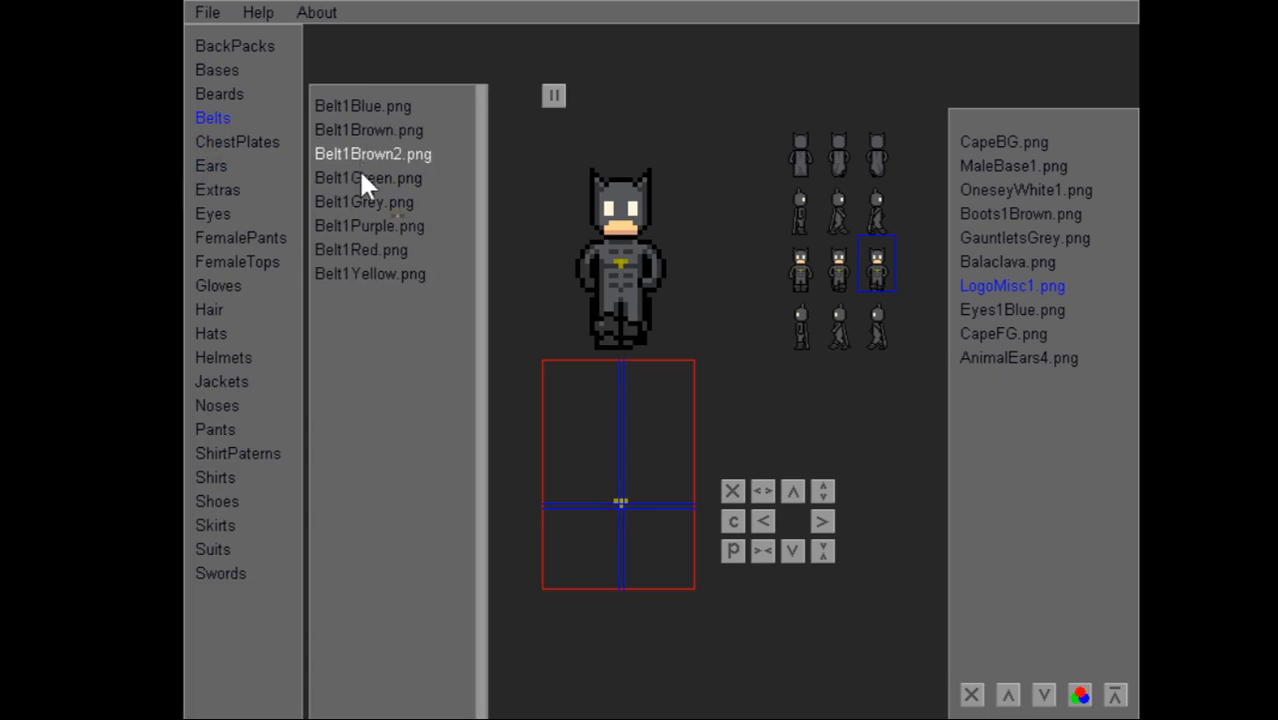
{"action": "left_click", "coordinate": [362, 276]}
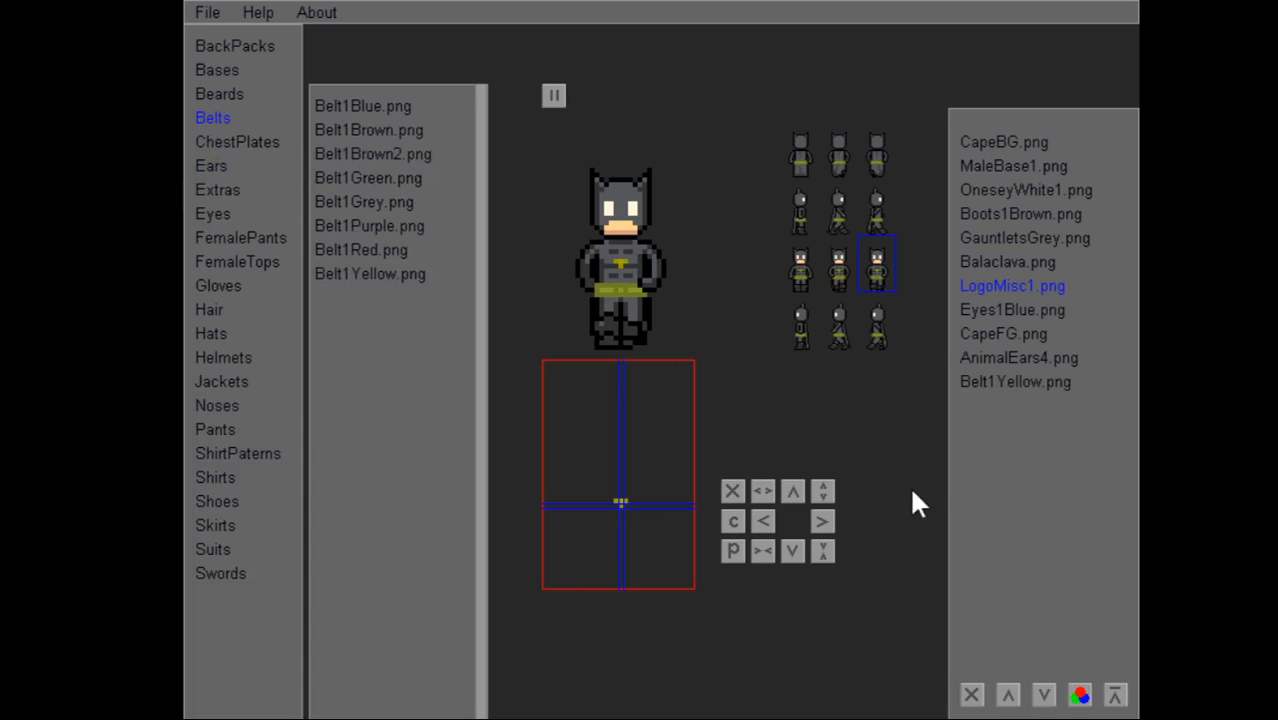
{"action": "left_click", "coordinate": [1016, 384]}
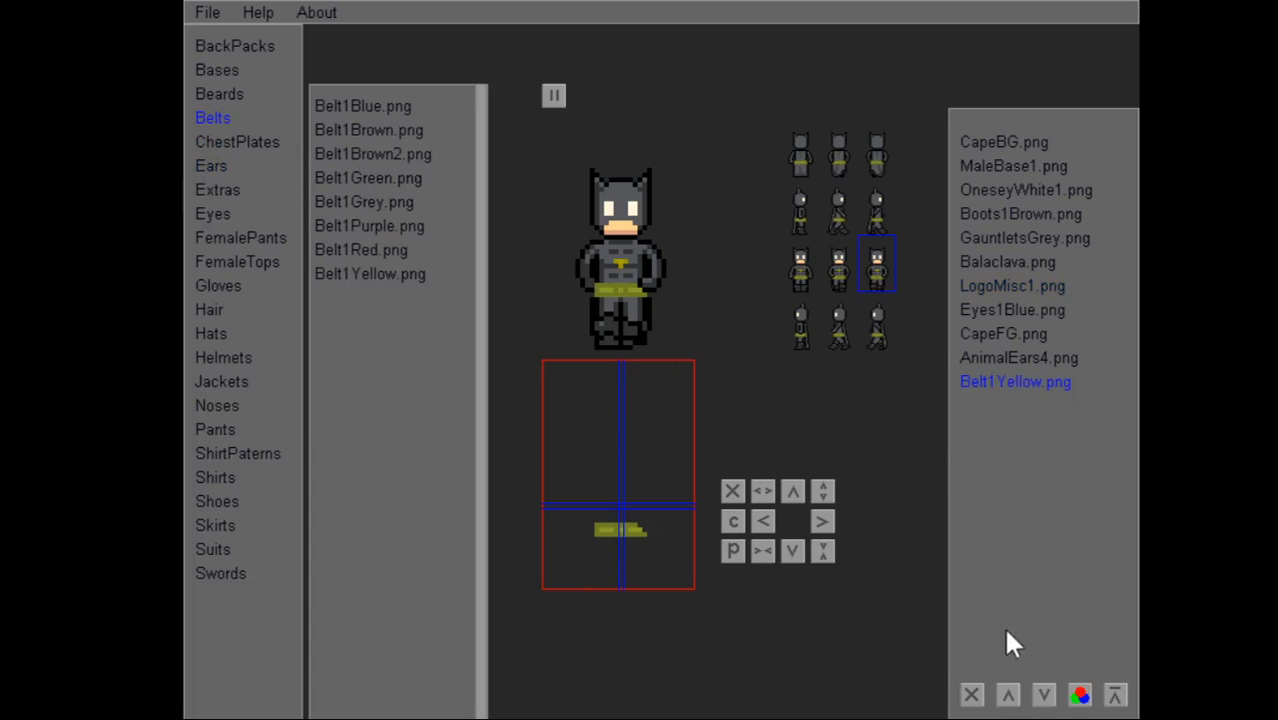
{"action": "left_click", "coordinate": [1010, 700]}
{"action": "left_click", "coordinate": [1010, 700]}
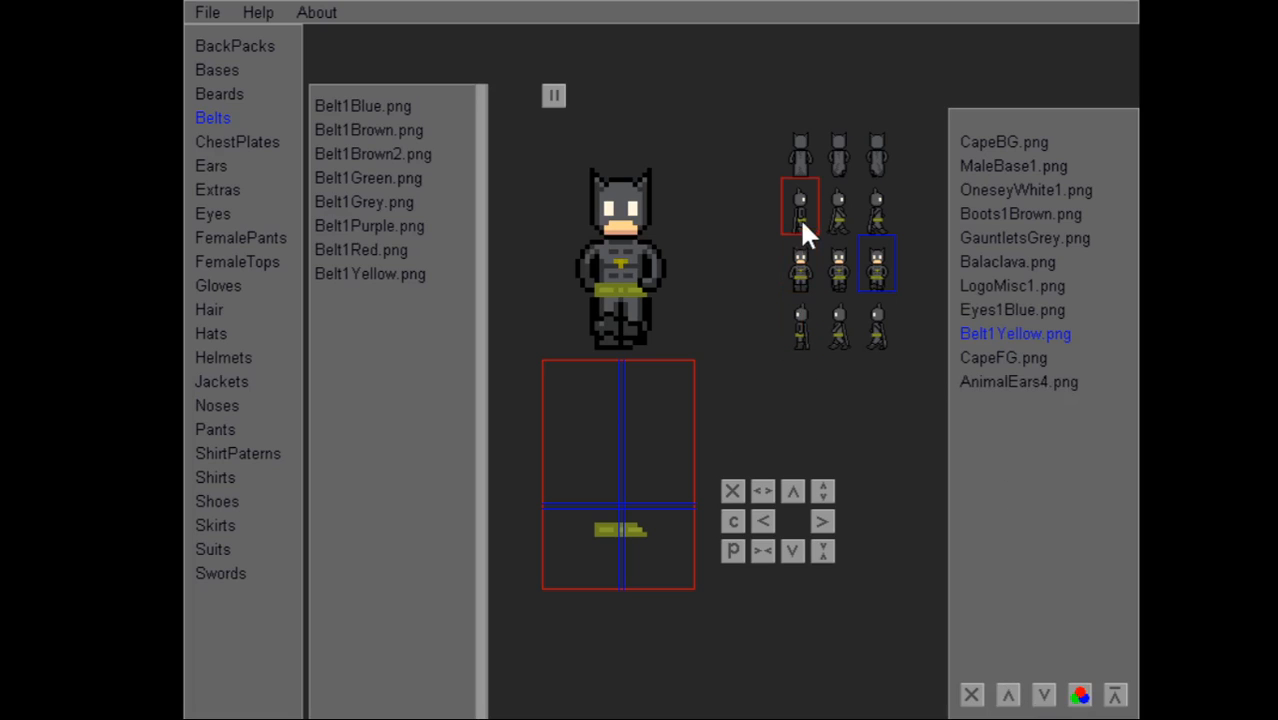
Compare the back-facing standing frame with Belt1Yellow.png placed after and before CapeFG.png in the layer list.
{"action": "left_click", "coordinate": [799, 170]}
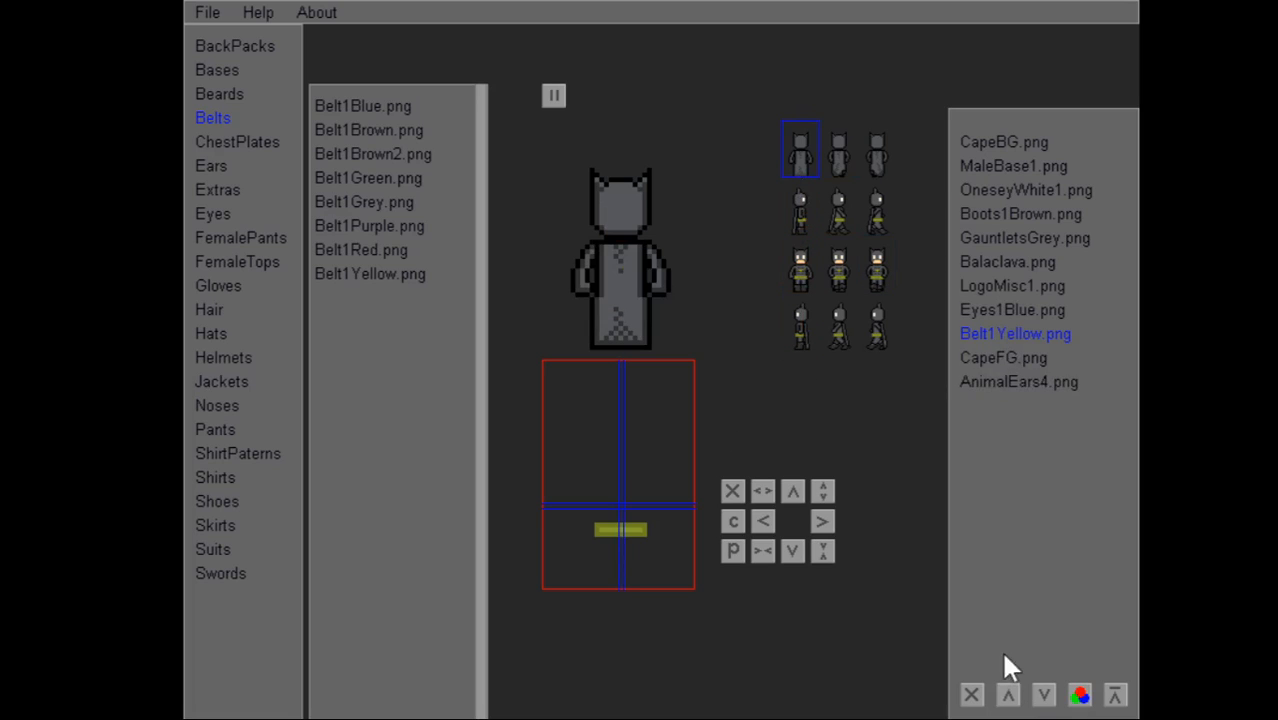
{"action": "left_click", "coordinate": [1043, 695]}
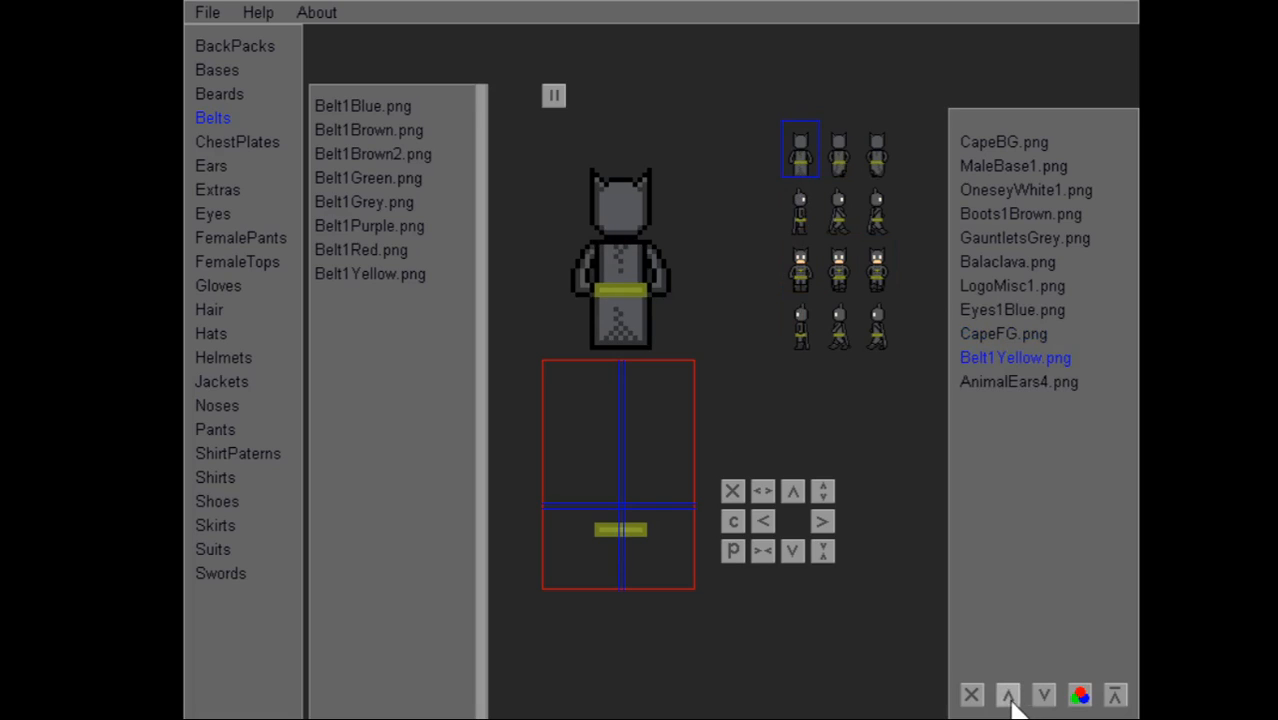
{"action": "left_click", "coordinate": [1008, 696]}
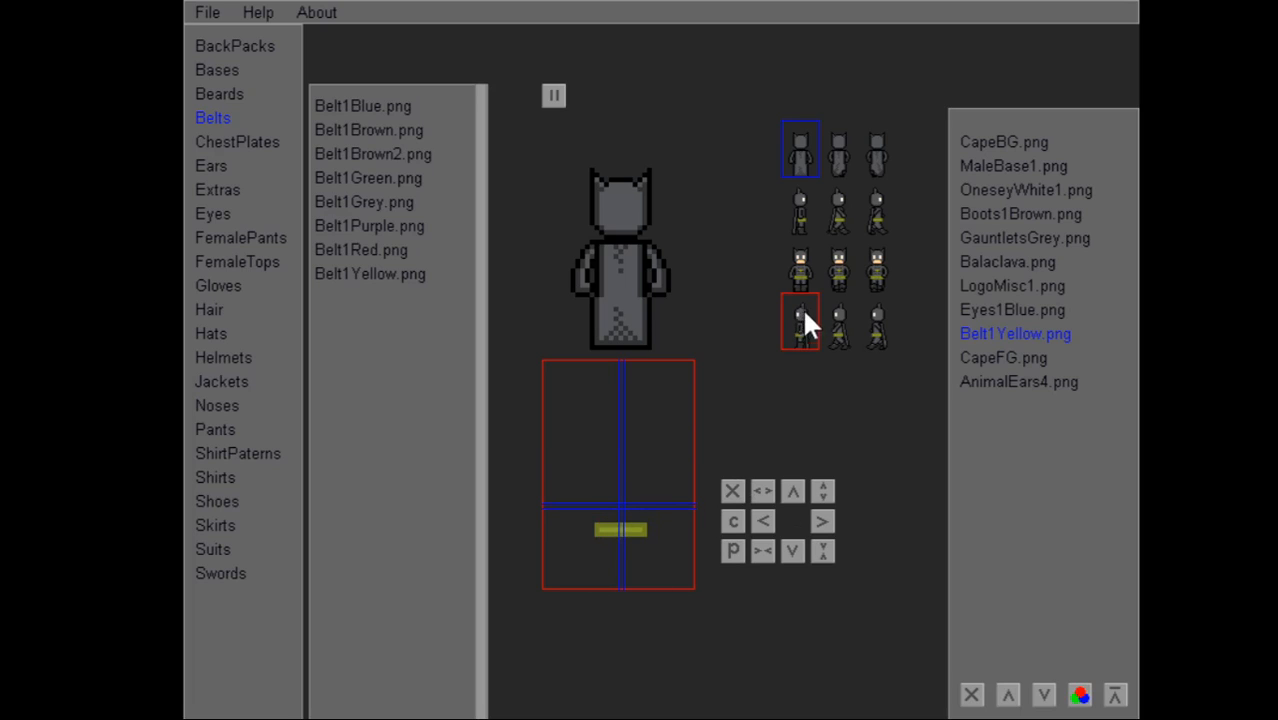
Squash both eyes of Eyes1Blue.png widthwise in the front-facing standing frame and shift them one pixel left.
{"action": "left_click", "coordinate": [800, 268]}
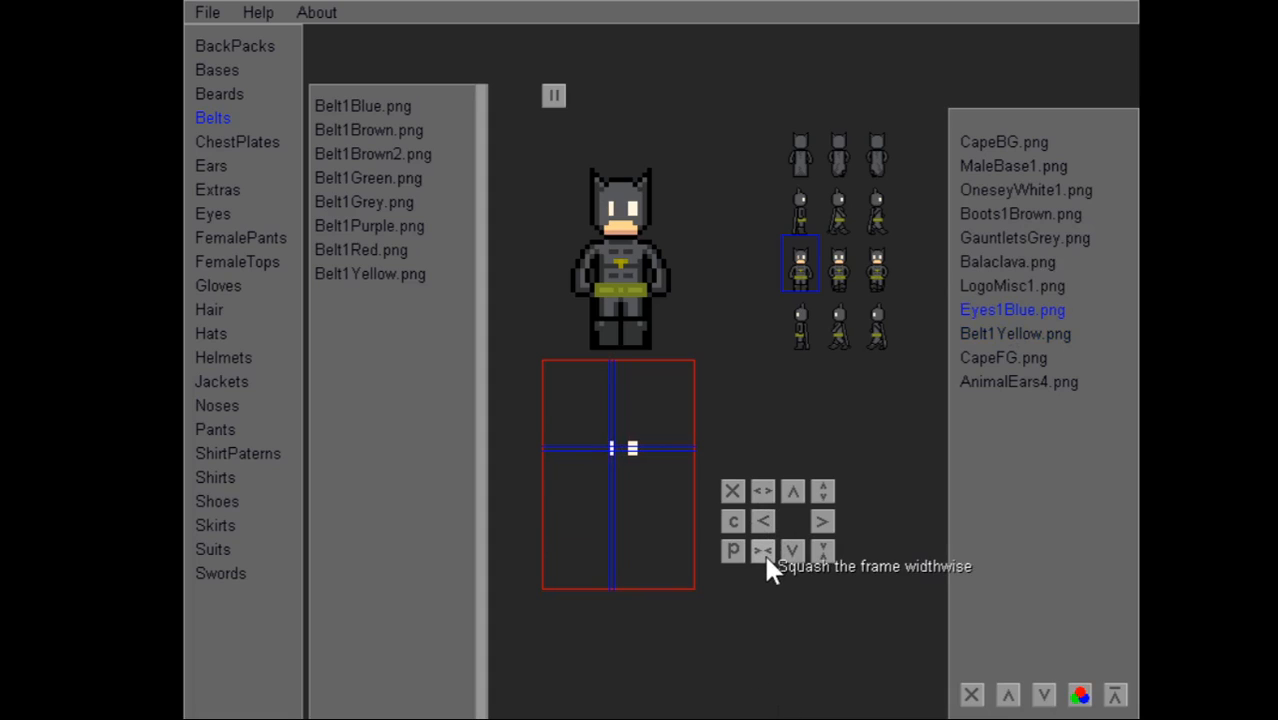
{"action": "left_click", "coordinate": [632, 448]}
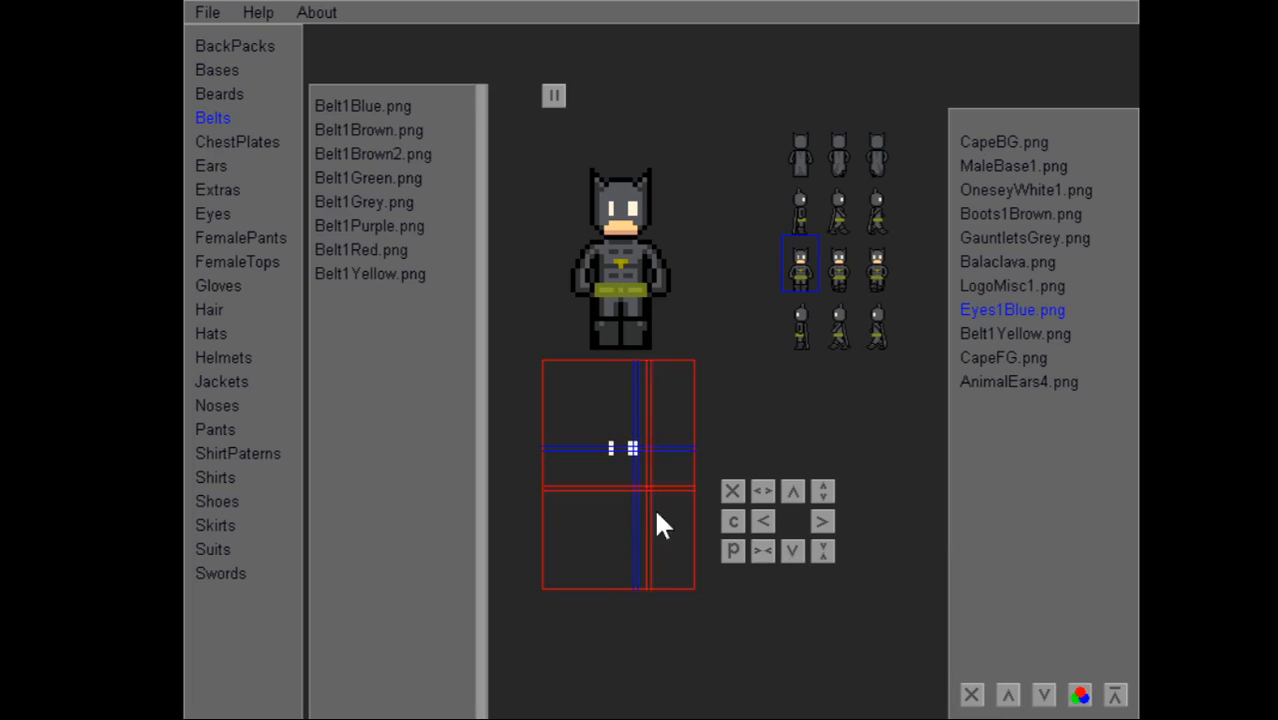
{"action": "left_click", "coordinate": [766, 549]}
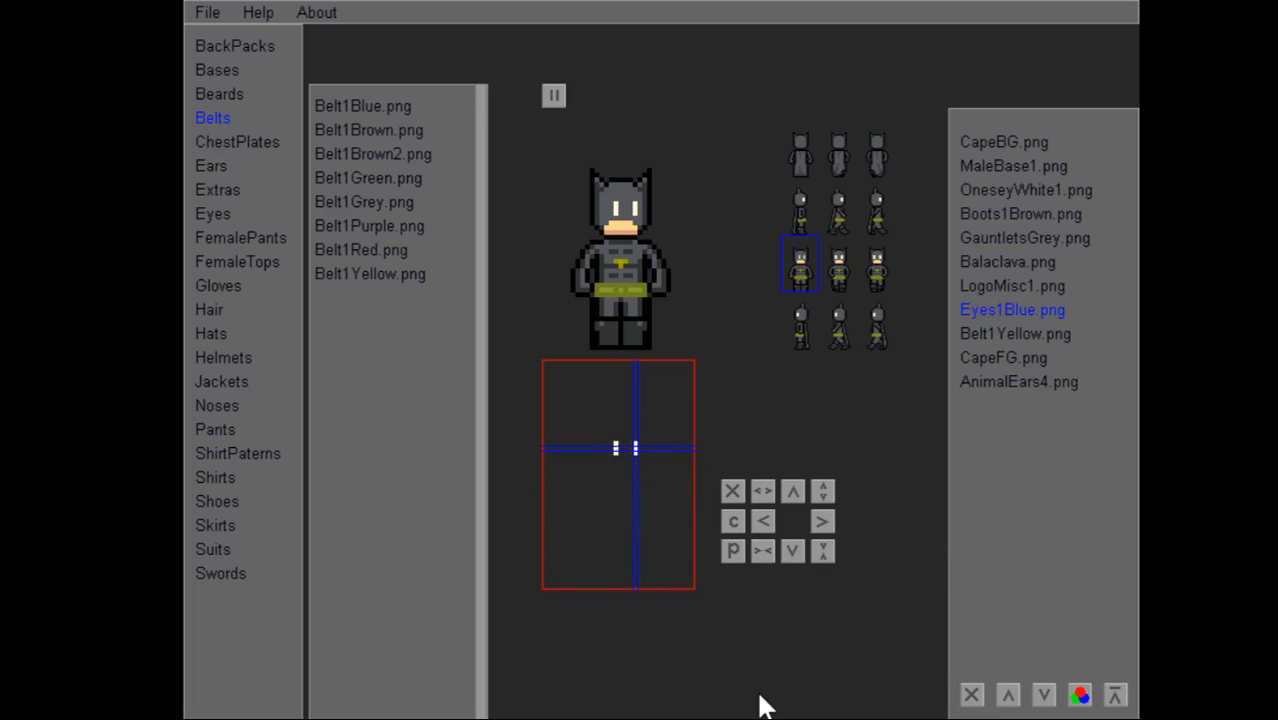
{"action": "left_click", "coordinate": [760, 527]}
Replace Eyes1Blue.png in the other two front-facing frames with a copy of the narrowed eyes.
{"action": "left_click", "coordinate": [840, 268]}
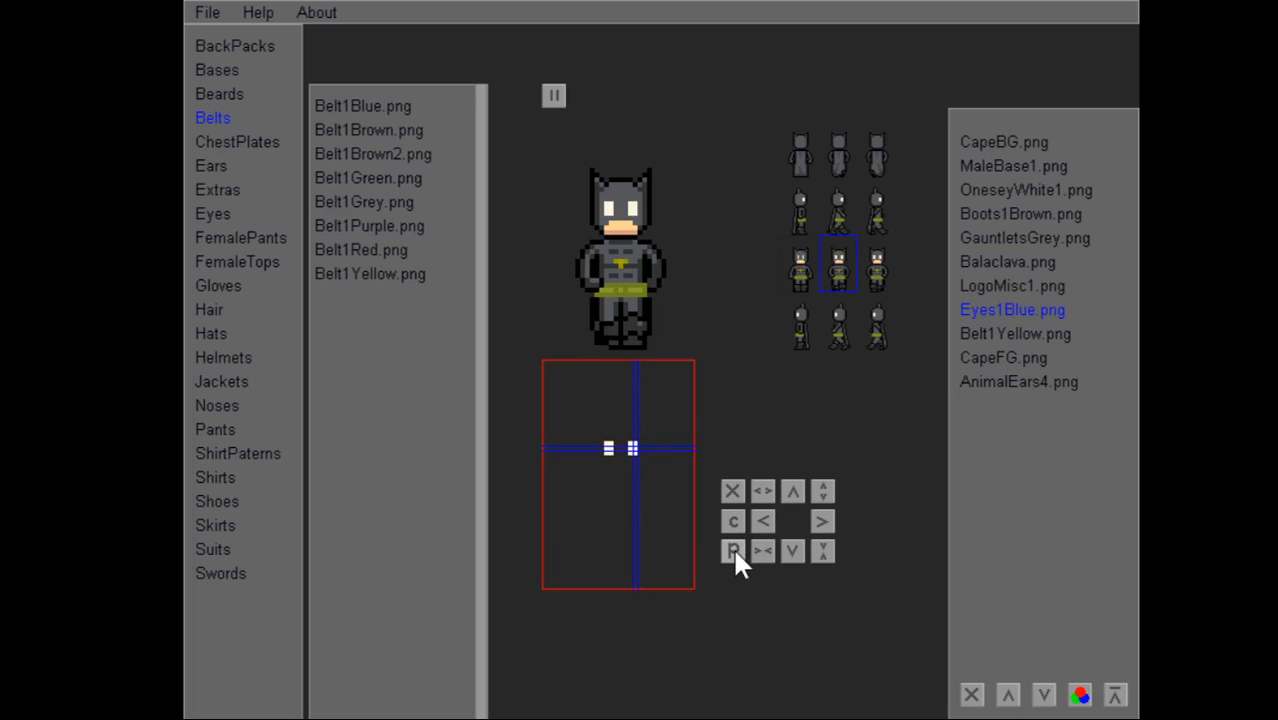
{"action": "left_click", "coordinate": [733, 490]}
{"action": "left_click", "coordinate": [734, 548]}
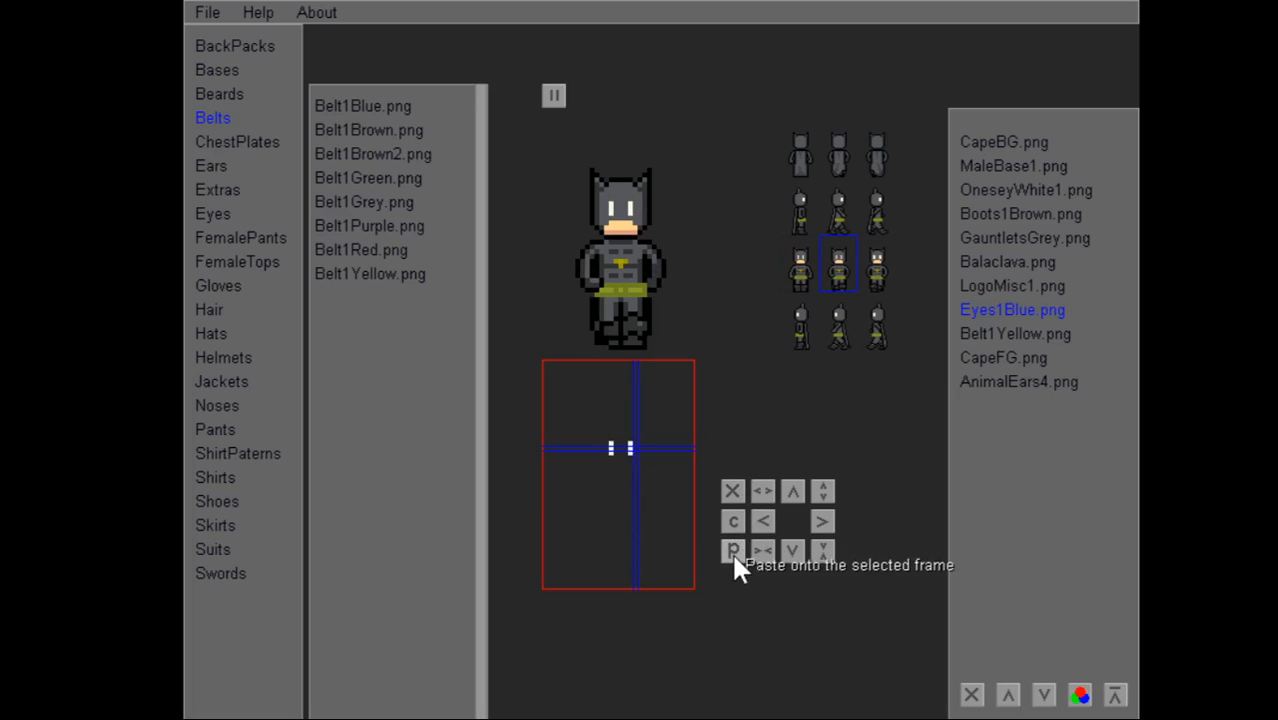
{"action": "left_click", "coordinate": [866, 280]}
{"action": "left_click", "coordinate": [737, 491]}
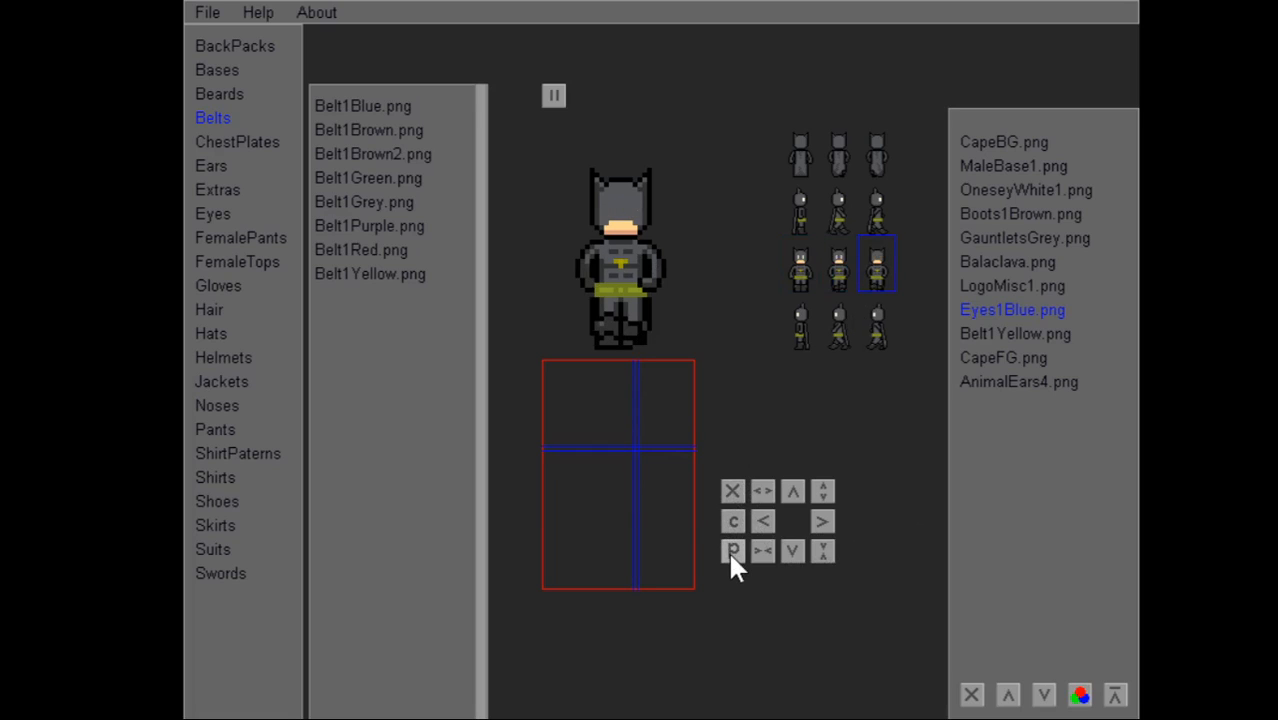
{"action": "left_click", "coordinate": [733, 550]}
Squash Eyes1Blue.png heightwise in the third front-facing frame and replace the eyes in the other two front-facing frames with a copy.
{"action": "left_click", "coordinate": [818, 551]}
{"action": "left_click", "coordinate": [838, 262]}
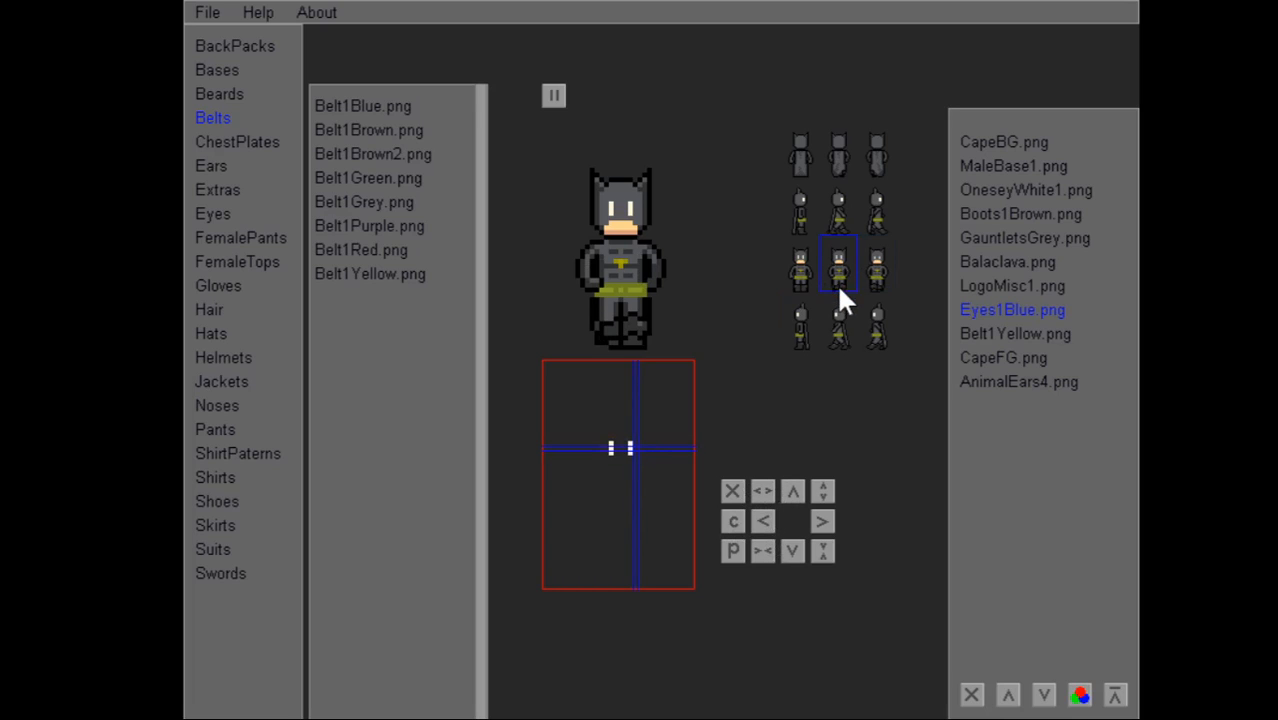
{"action": "left_click", "coordinate": [733, 490]}
{"action": "left_click", "coordinate": [732, 547]}
{"action": "left_click", "coordinate": [795, 275]}
{"action": "left_click", "coordinate": [733, 490]}
{"action": "left_click", "coordinate": [733, 550]}
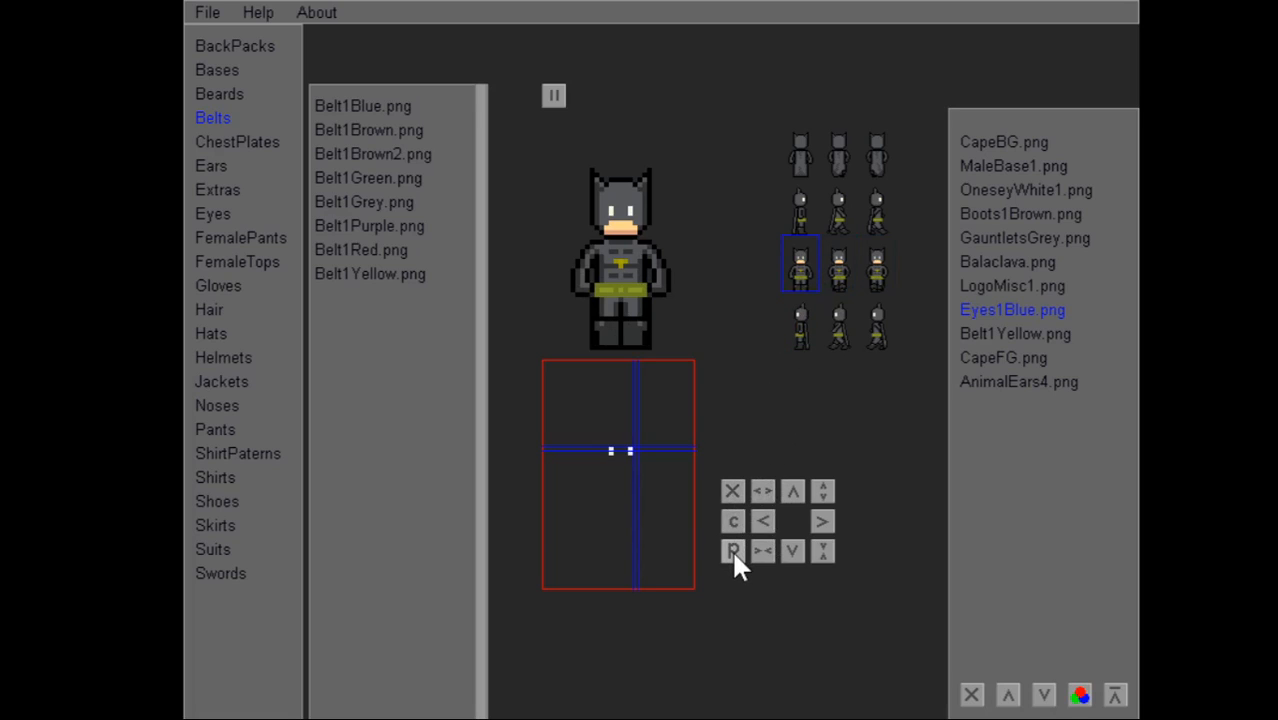
Squash the eye of Eyes1Blue.png both widthwise and heightwise in the right-facing standing frame.
{"action": "left_click", "coordinate": [800, 212]}
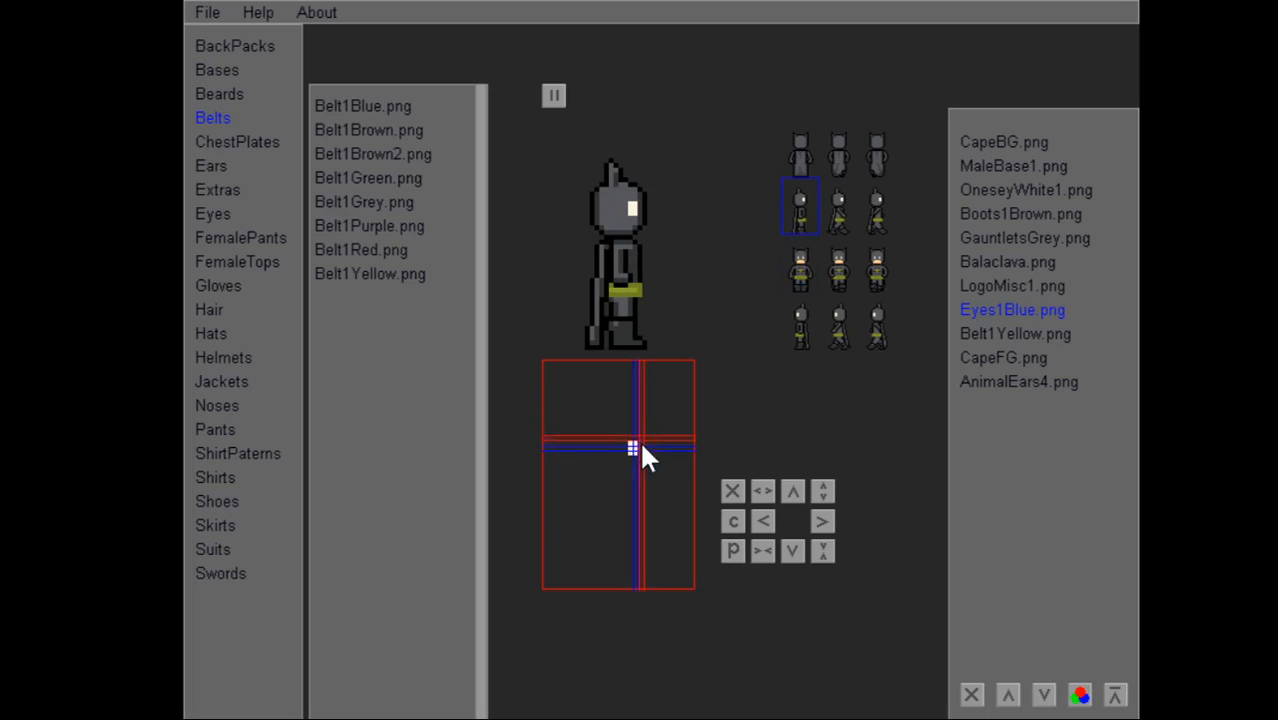
{"action": "left_click", "coordinate": [758, 549]}
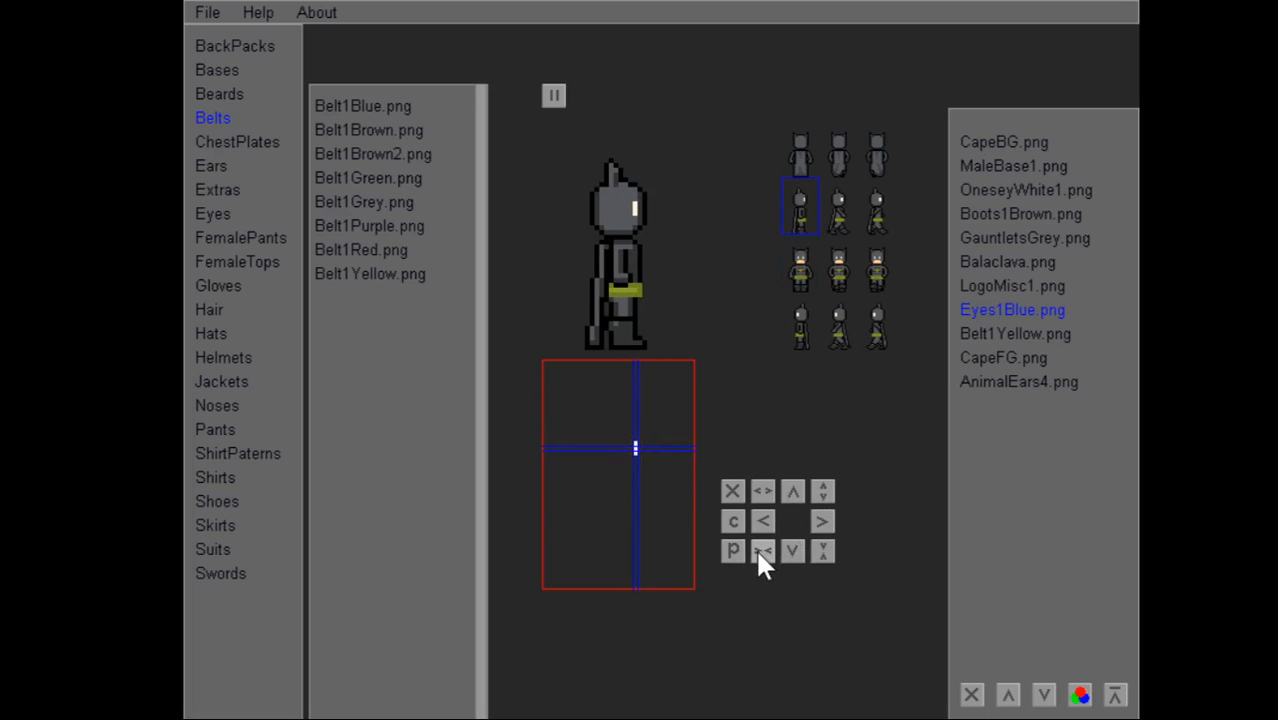
{"action": "left_click", "coordinate": [821, 552]}
{"action": "left_click", "coordinate": [842, 229]}
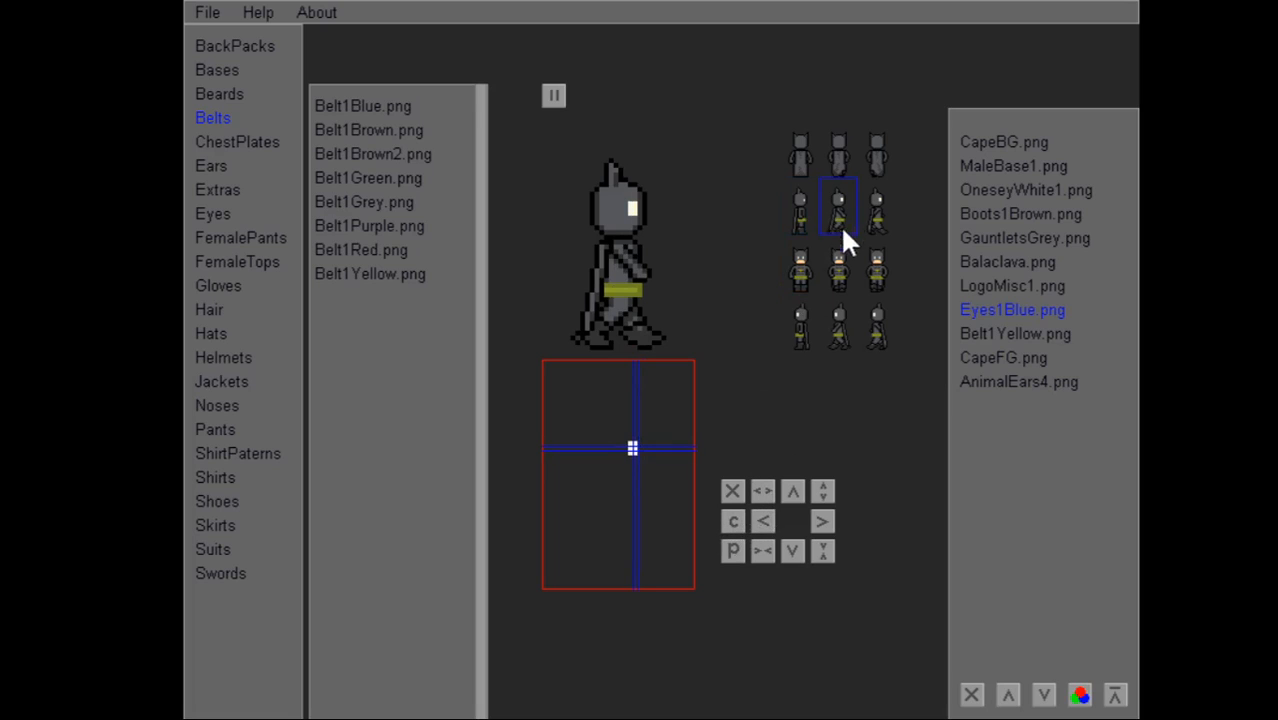
{"action": "left_click", "coordinate": [733, 500]}
{"action": "left_click", "coordinate": [732, 550]}
Copy the squashed eye from the right-facing standing frame and replace the eye in the other two right-facing frames with it.
{"action": "left_click", "coordinate": [800, 214]}
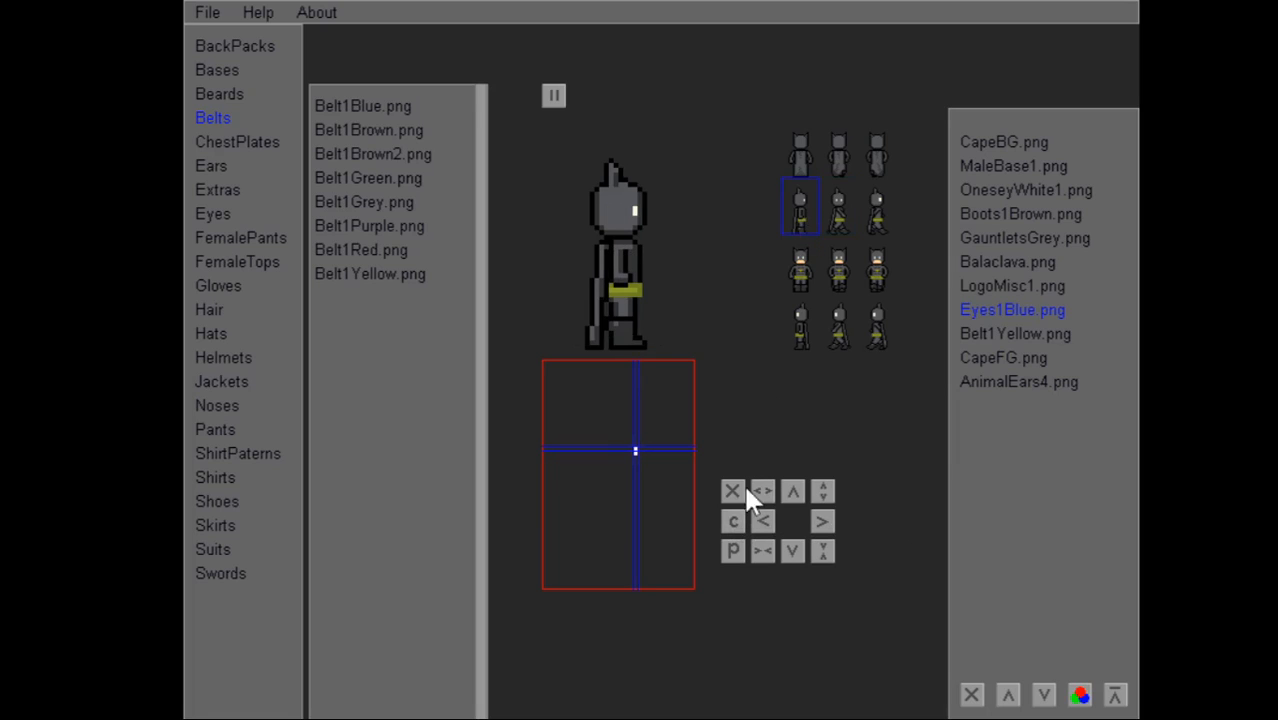
{"action": "left_click", "coordinate": [829, 208]}
{"action": "left_click", "coordinate": [727, 486]}
{"action": "left_click", "coordinate": [729, 545]}
{"action": "left_click", "coordinate": [866, 230]}
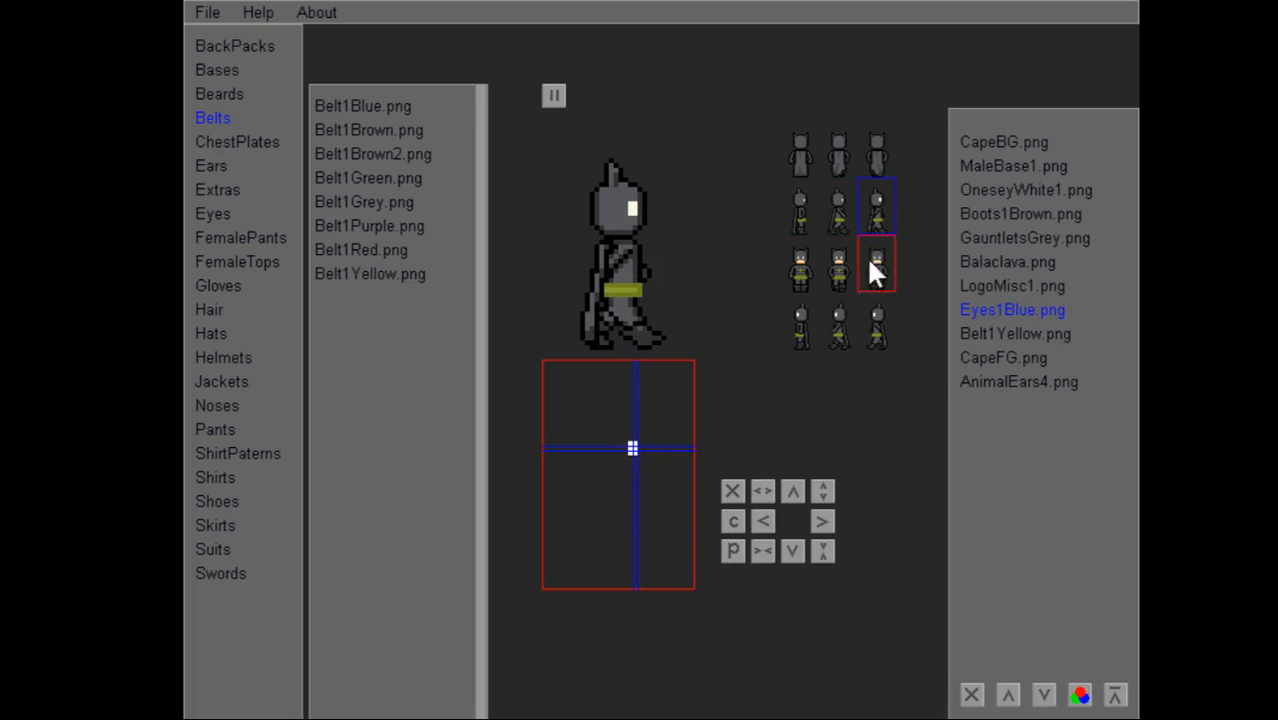
{"action": "left_click", "coordinate": [734, 491]}
{"action": "left_click", "coordinate": [727, 551]}
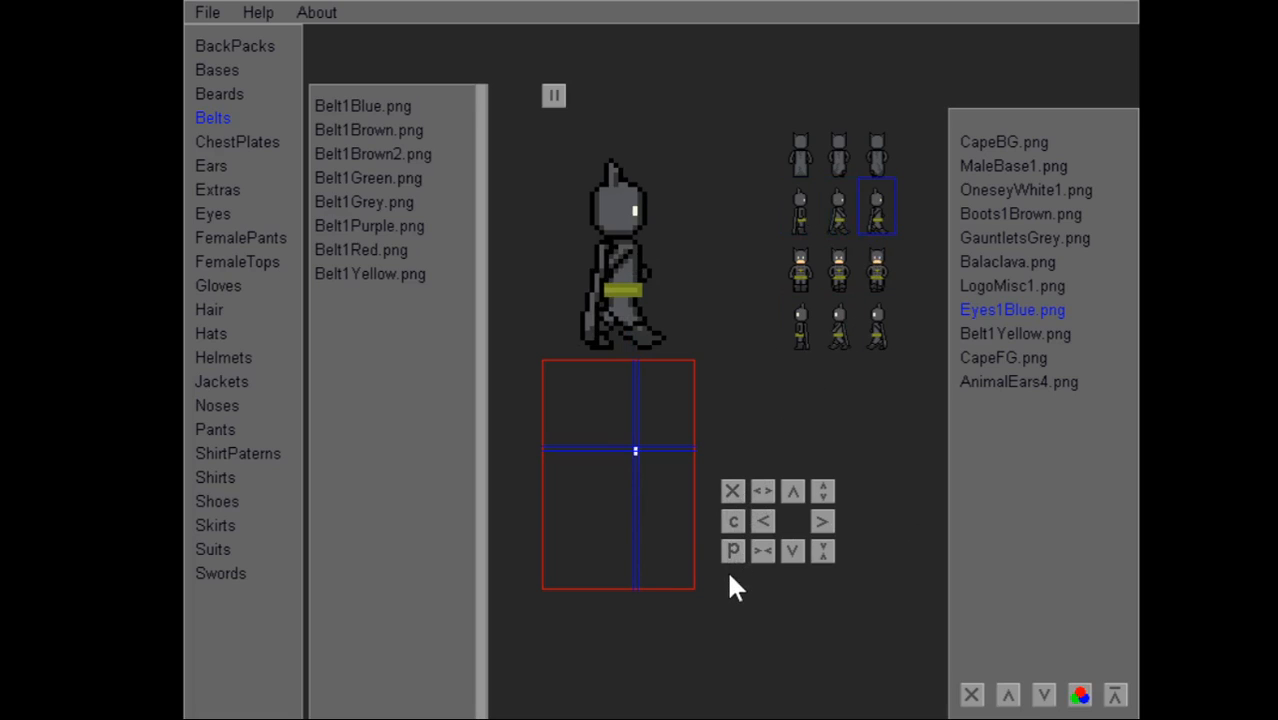
Squash the eye of Eyes1Blue.png widthwise and heightwise in the left-facing standing frame and shift it one pixel left.
{"action": "left_click", "coordinate": [800, 268]}
{"action": "left_click", "coordinate": [802, 322]}
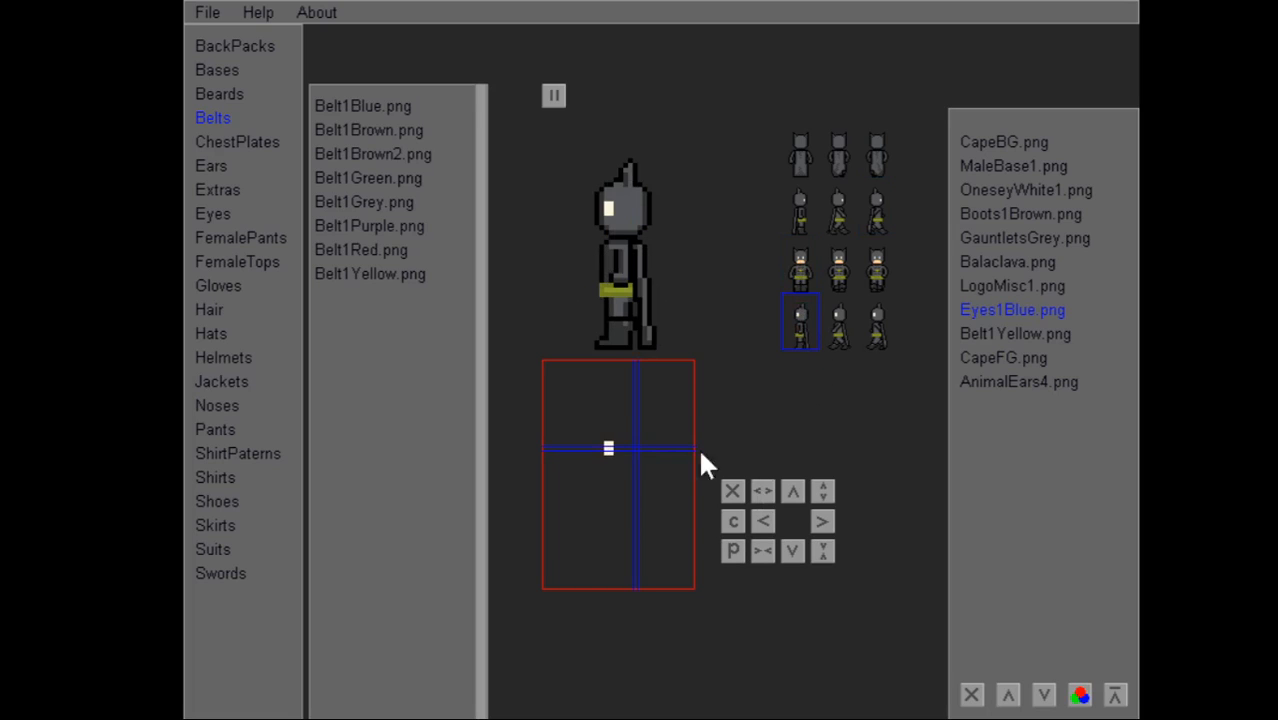
{"action": "left_click", "coordinate": [608, 447]}
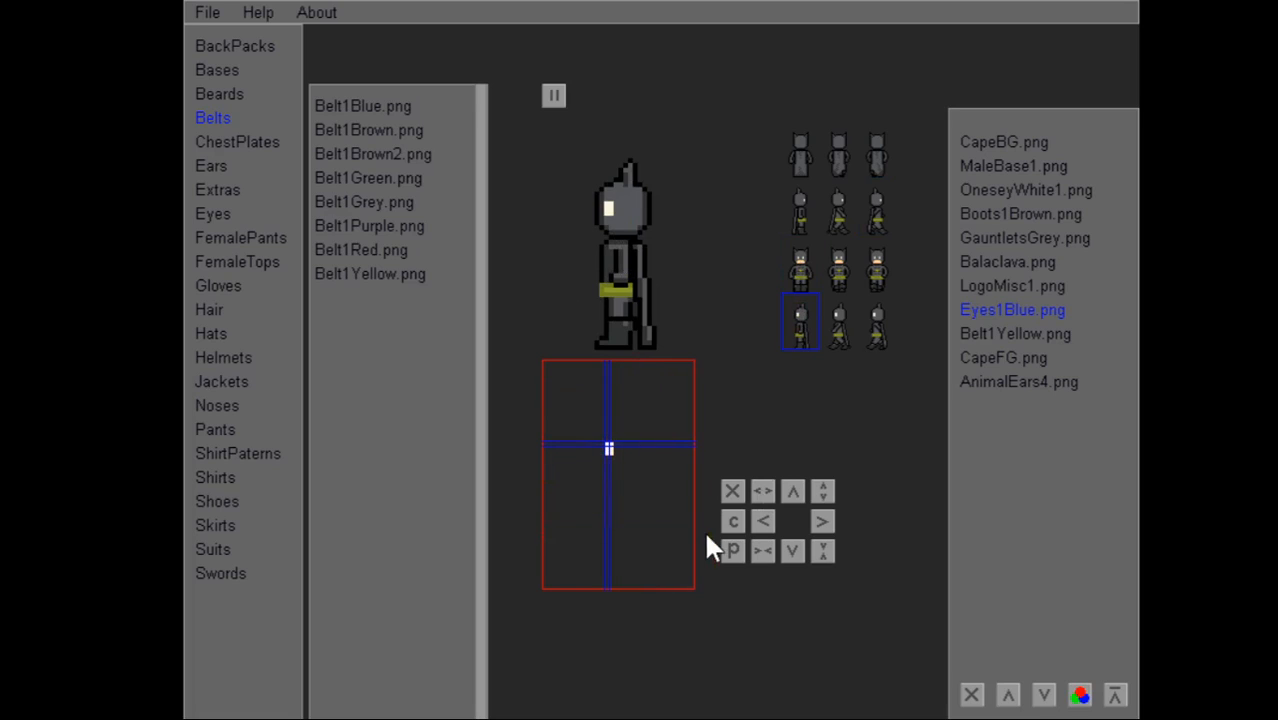
{"action": "left_click", "coordinate": [760, 553]}
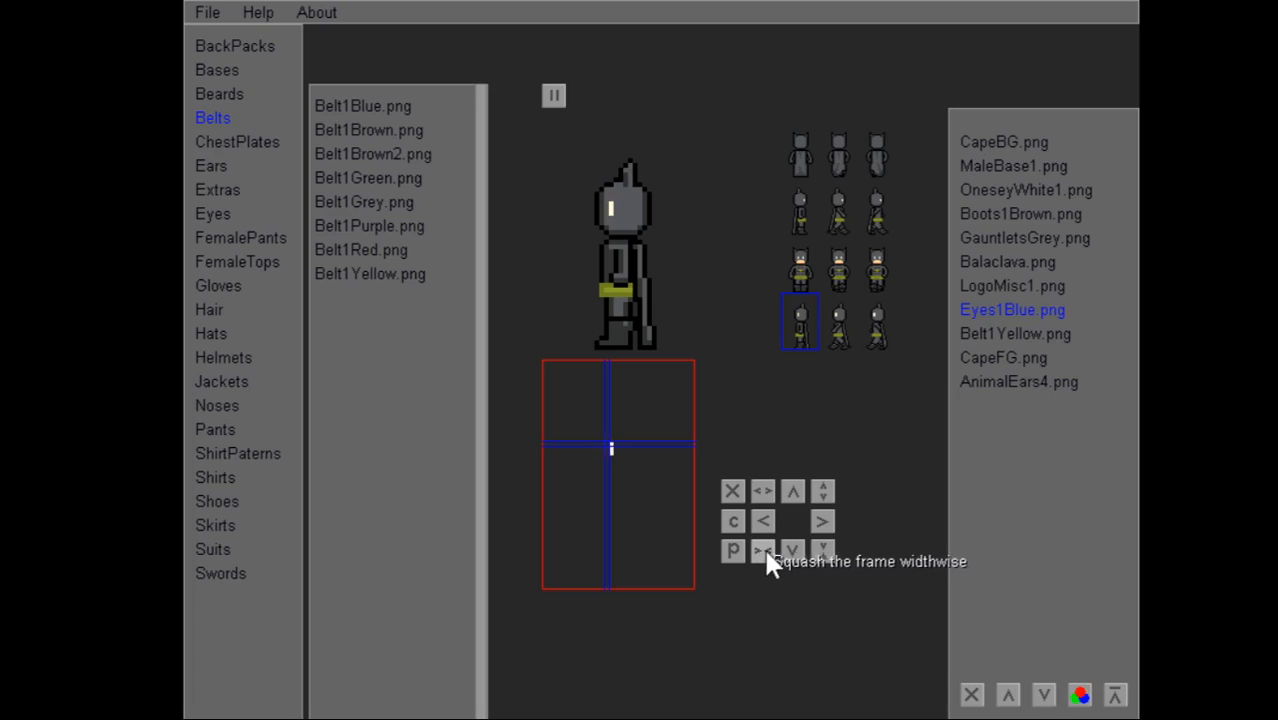
{"action": "left_click", "coordinate": [820, 552]}
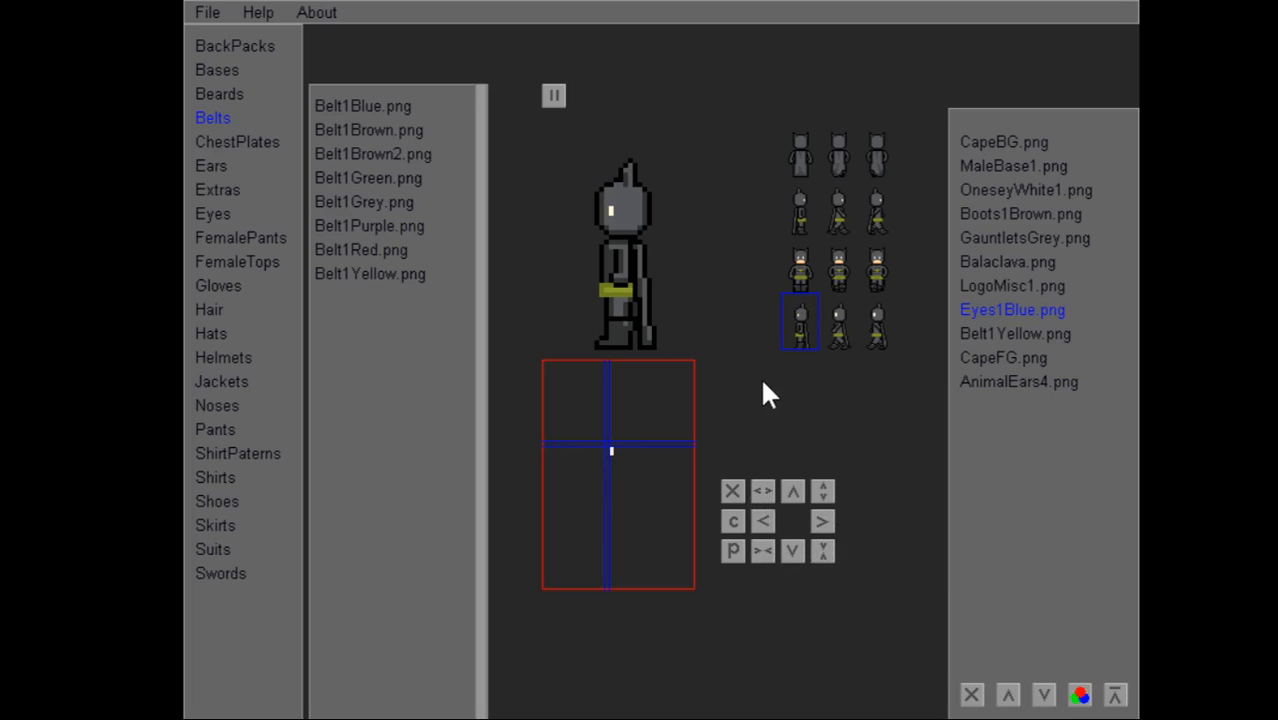
{"action": "left_click", "coordinate": [801, 204]}
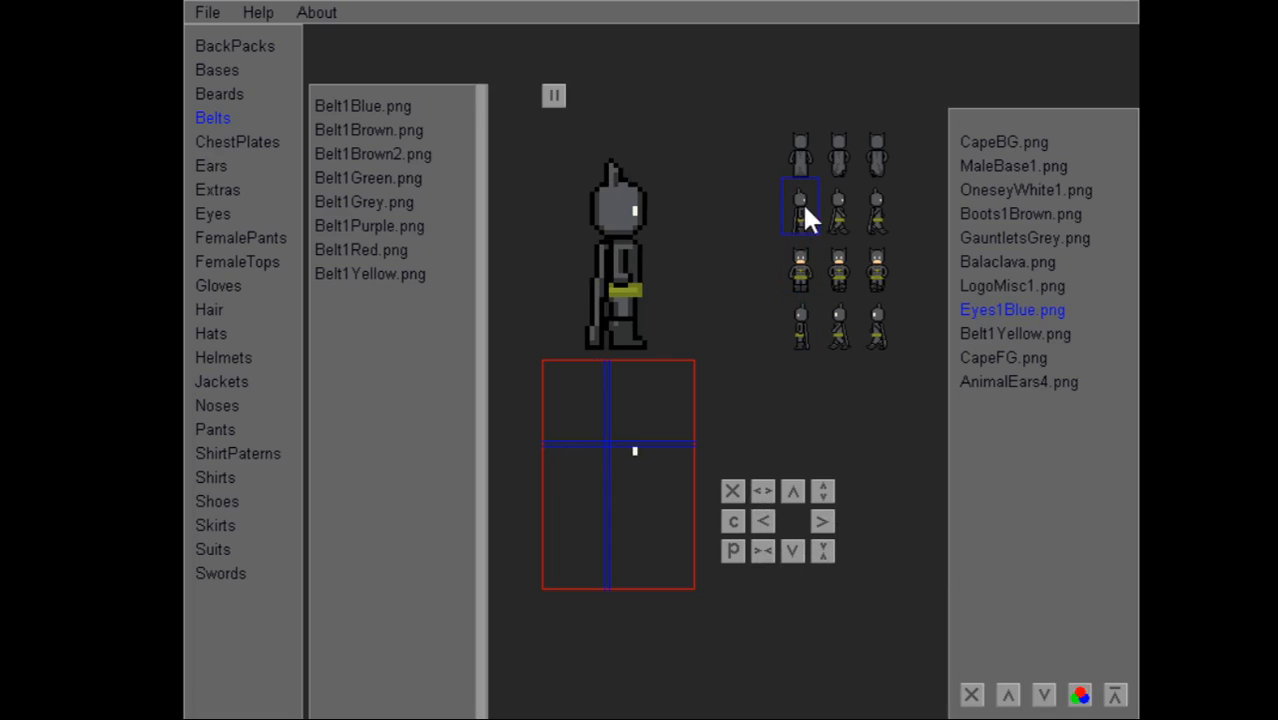
{"action": "left_click", "coordinate": [800, 322]}
{"action": "left_click", "coordinate": [763, 524]}
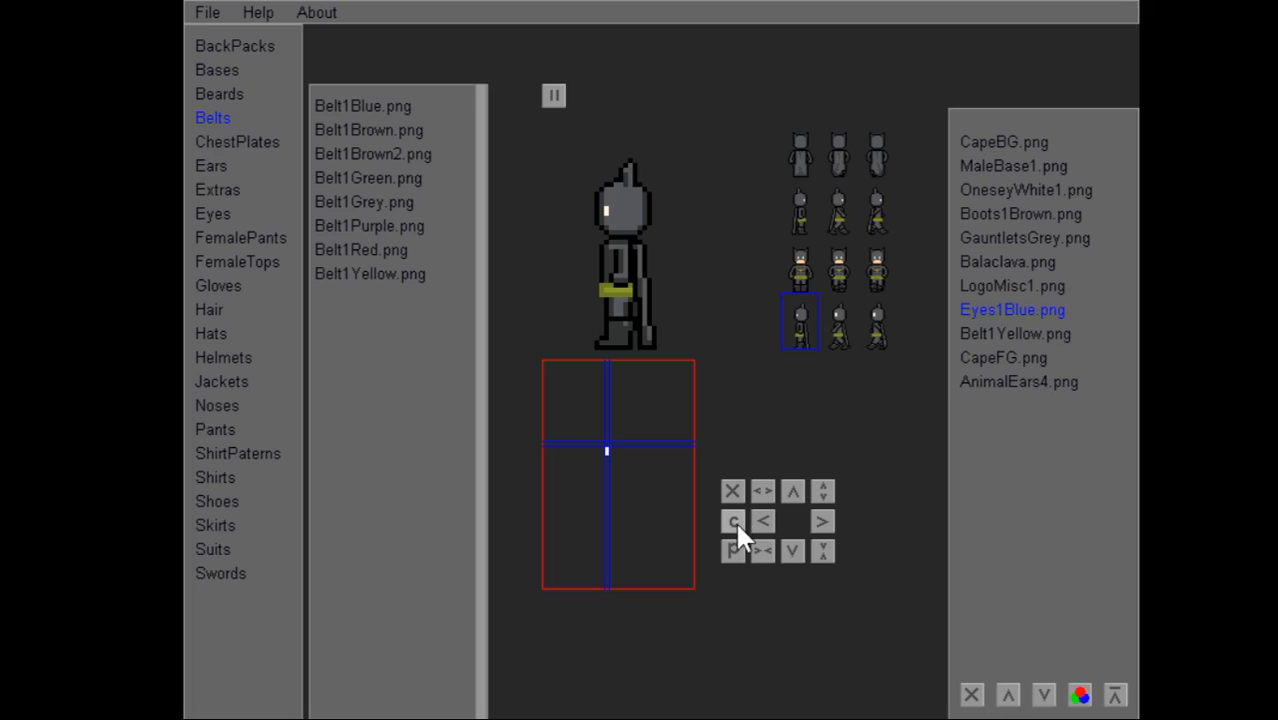
Replace Eyes1Blue.png in the other two left-facing frames with a copy of the squashed and shifted eye.
{"action": "left_click", "coordinate": [840, 322]}
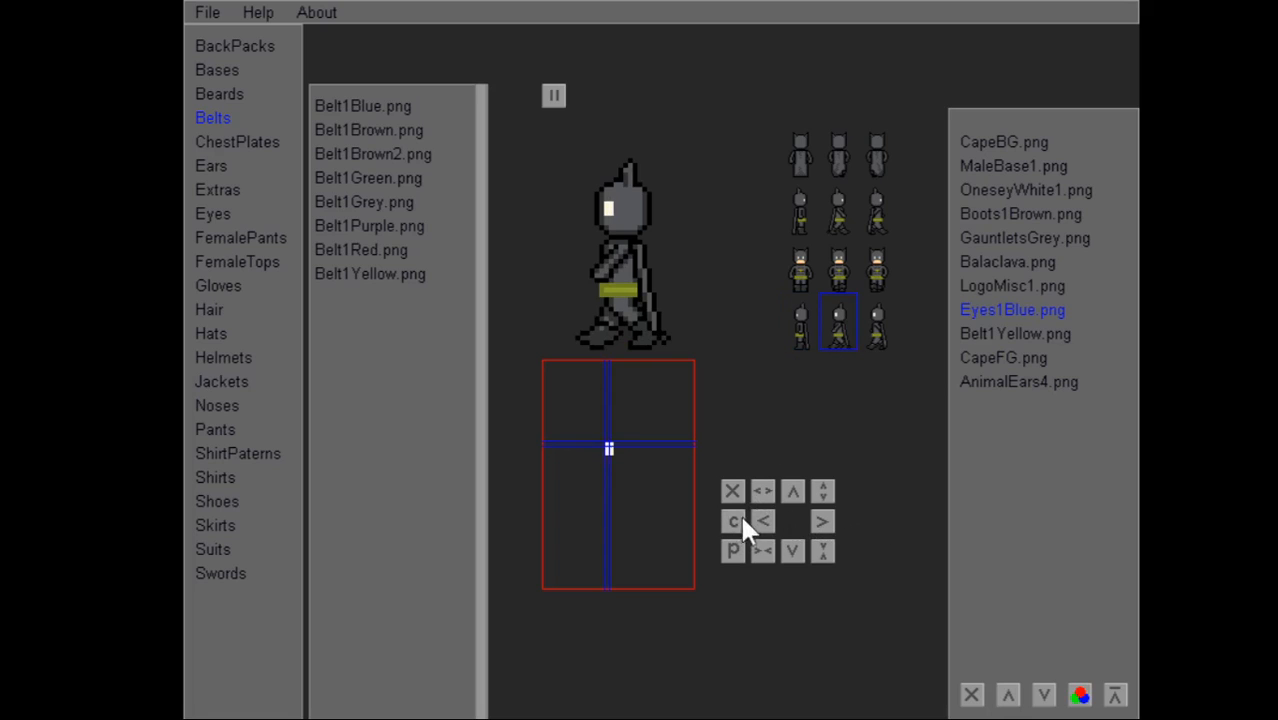
{"action": "left_click", "coordinate": [735, 490]}
{"action": "left_click", "coordinate": [732, 552]}
{"action": "left_click", "coordinate": [875, 343]}
{"action": "left_click", "coordinate": [733, 490]}
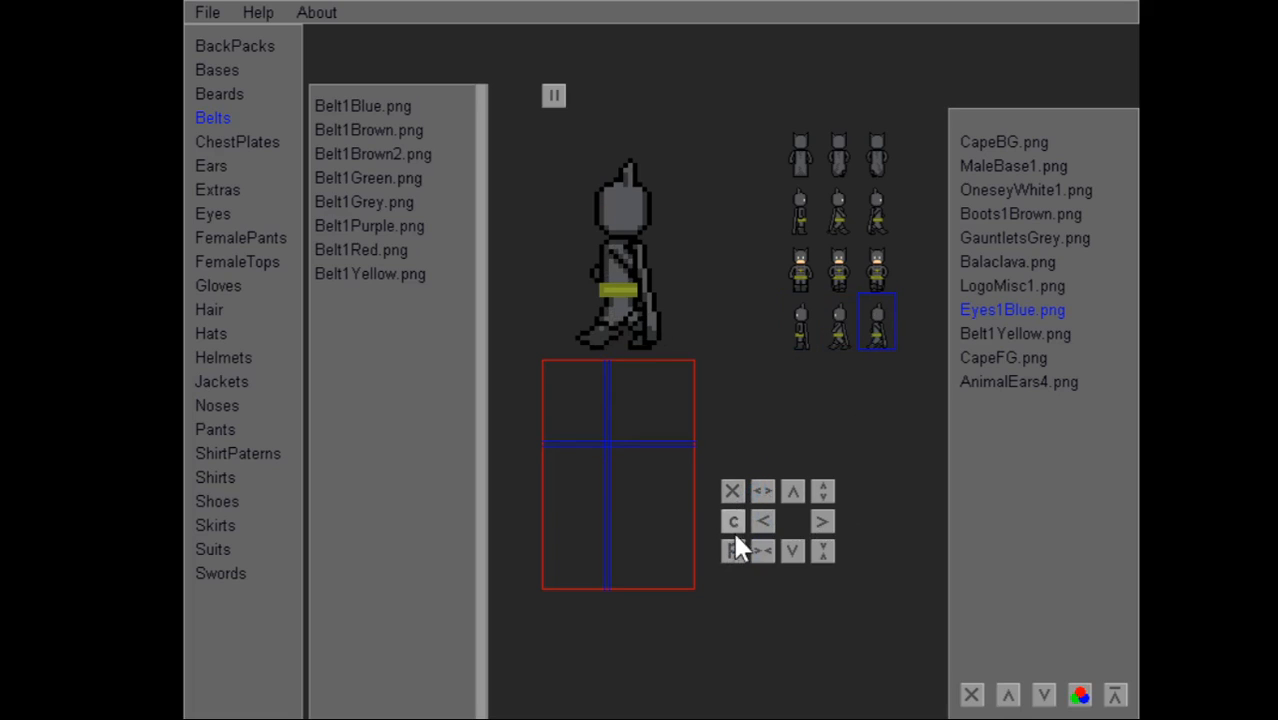
{"action": "left_click", "coordinate": [729, 555]}
Erase the lower front pixels of Balaclava.png in the right-facing standing frame to expose the mouth and chin.
{"action": "left_click", "coordinate": [800, 284]}
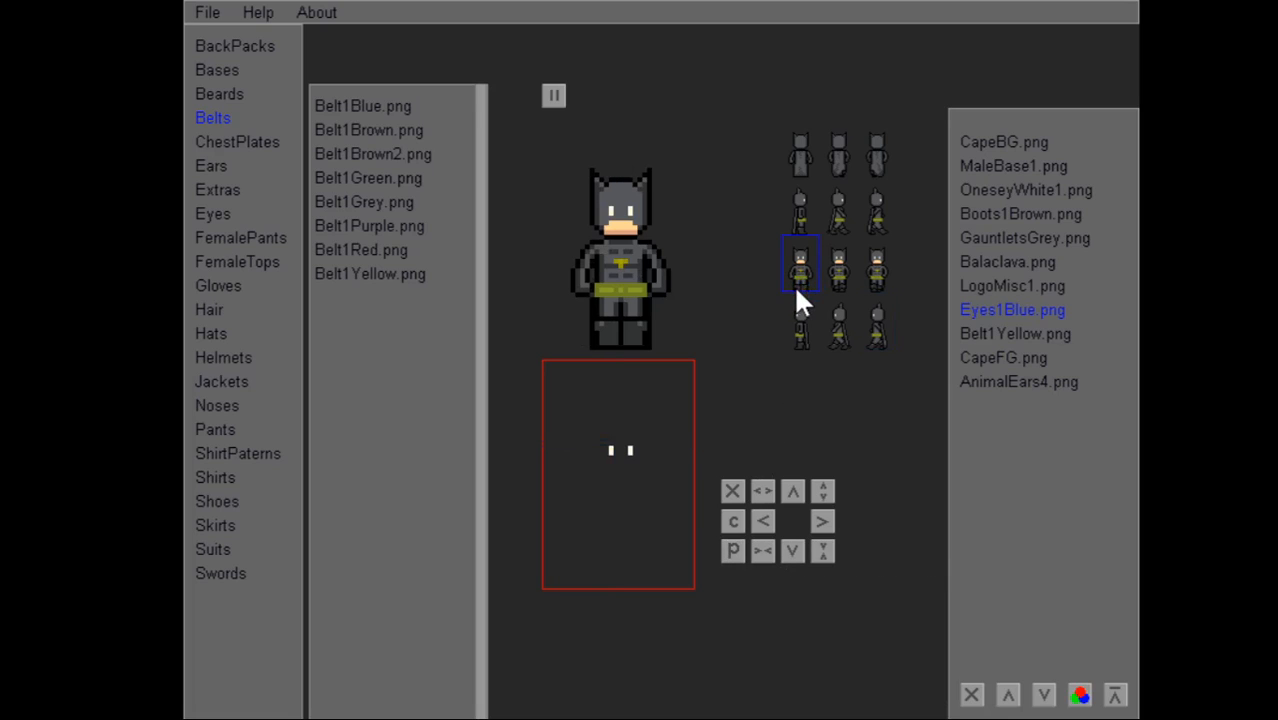
{"action": "left_click", "coordinate": [808, 218]}
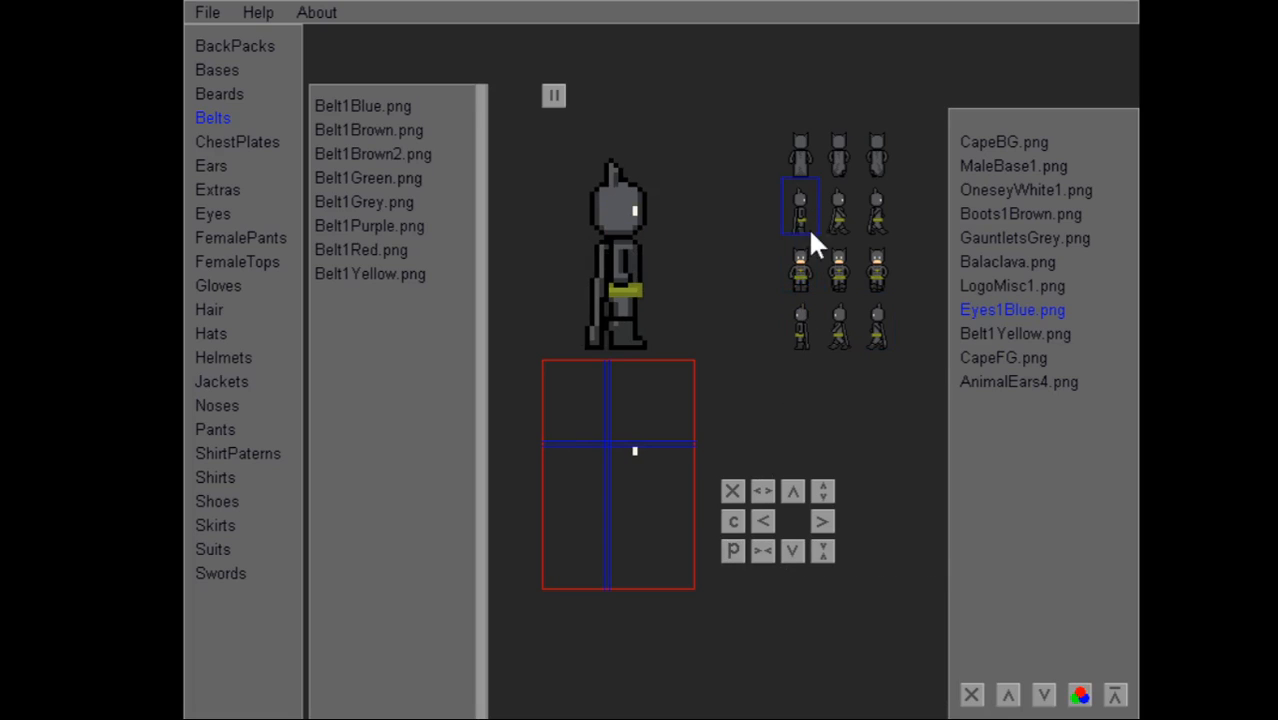
{"action": "left_click", "coordinate": [1008, 266]}
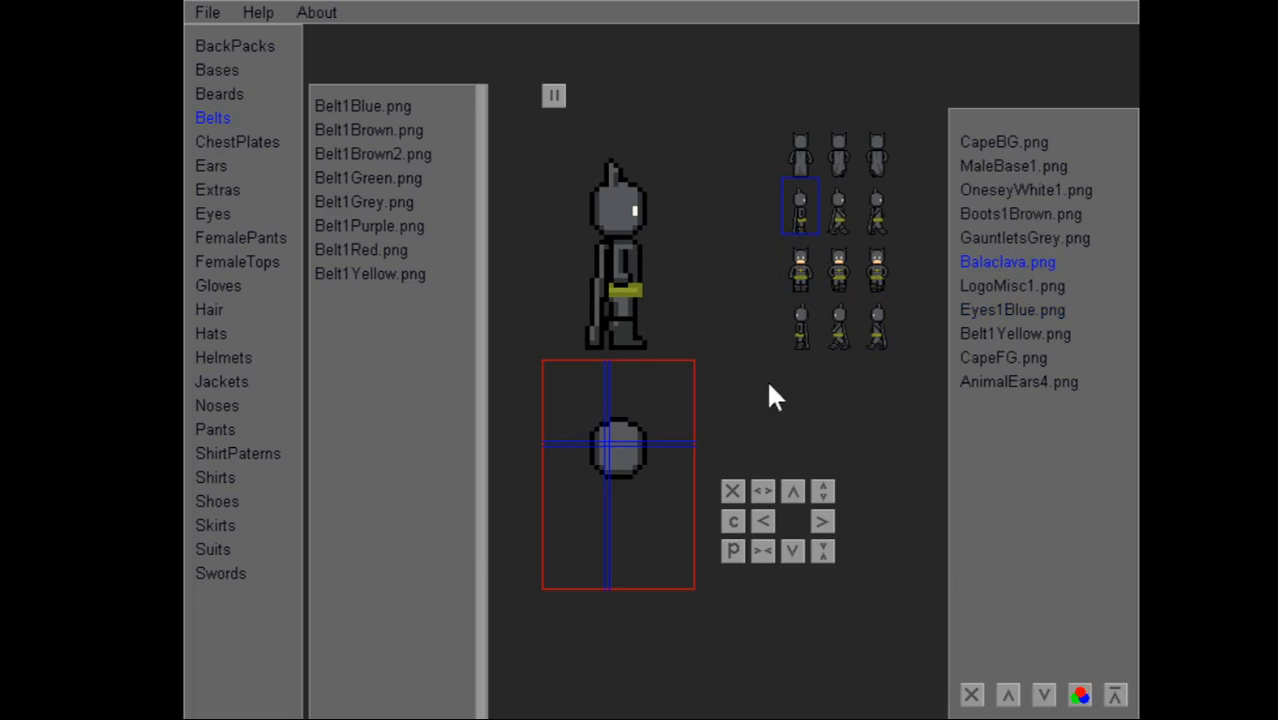
{"action": "left_click", "coordinate": [651, 453]}
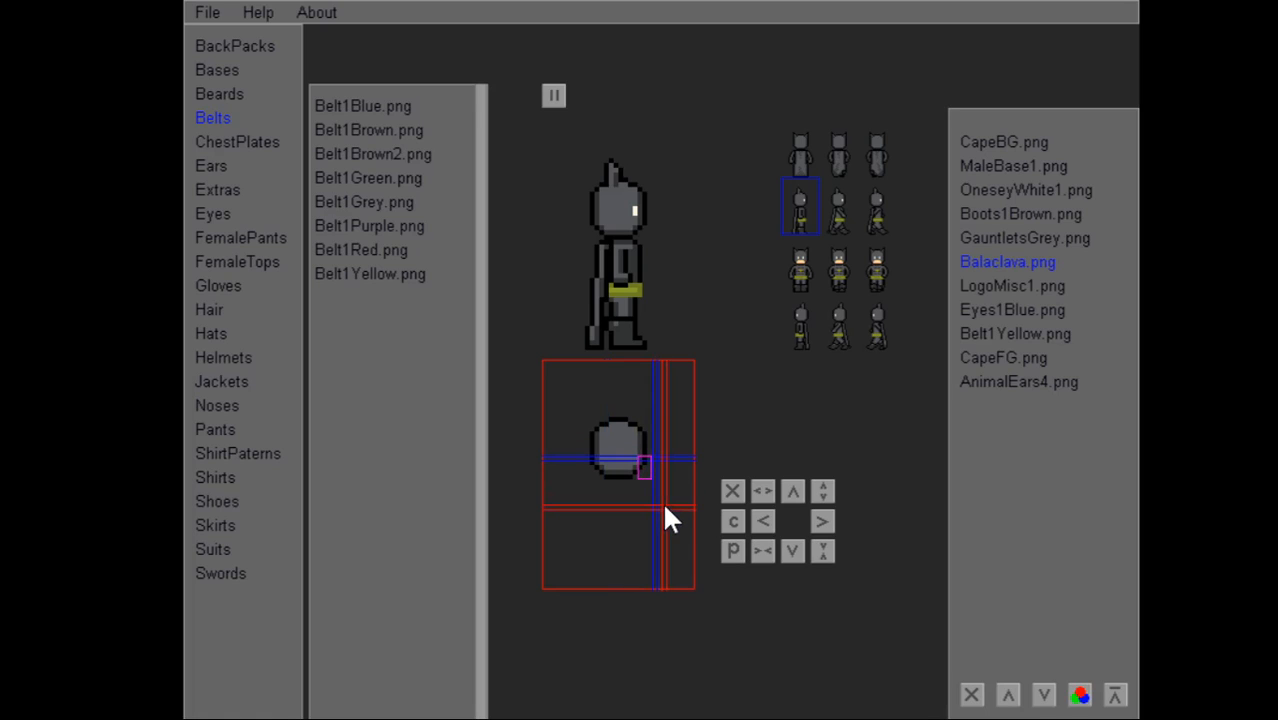
{"action": "key", "text": "Delete"}
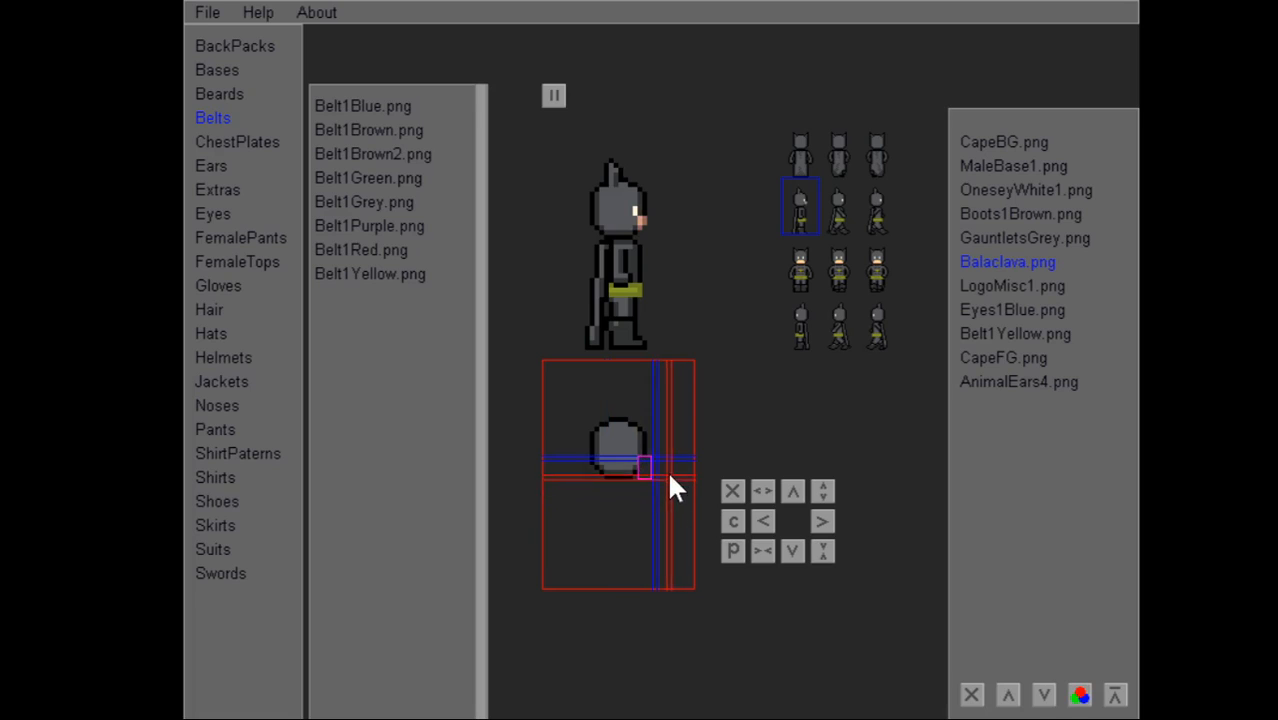
{"action": "left_click", "coordinate": [641, 470]}
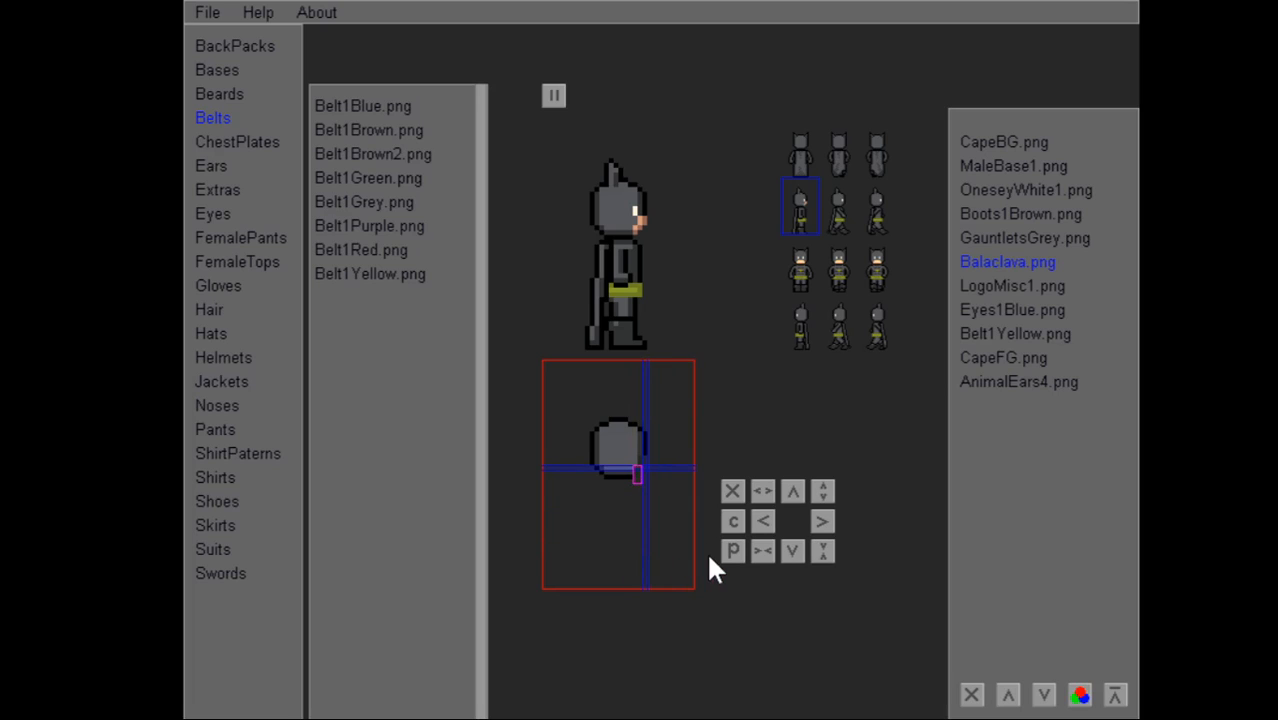
Replace Balaclava.png in the other two right-facing frames with a copy of the trimmed mask.
{"action": "left_click", "coordinate": [847, 215]}
{"action": "left_click", "coordinate": [738, 491]}
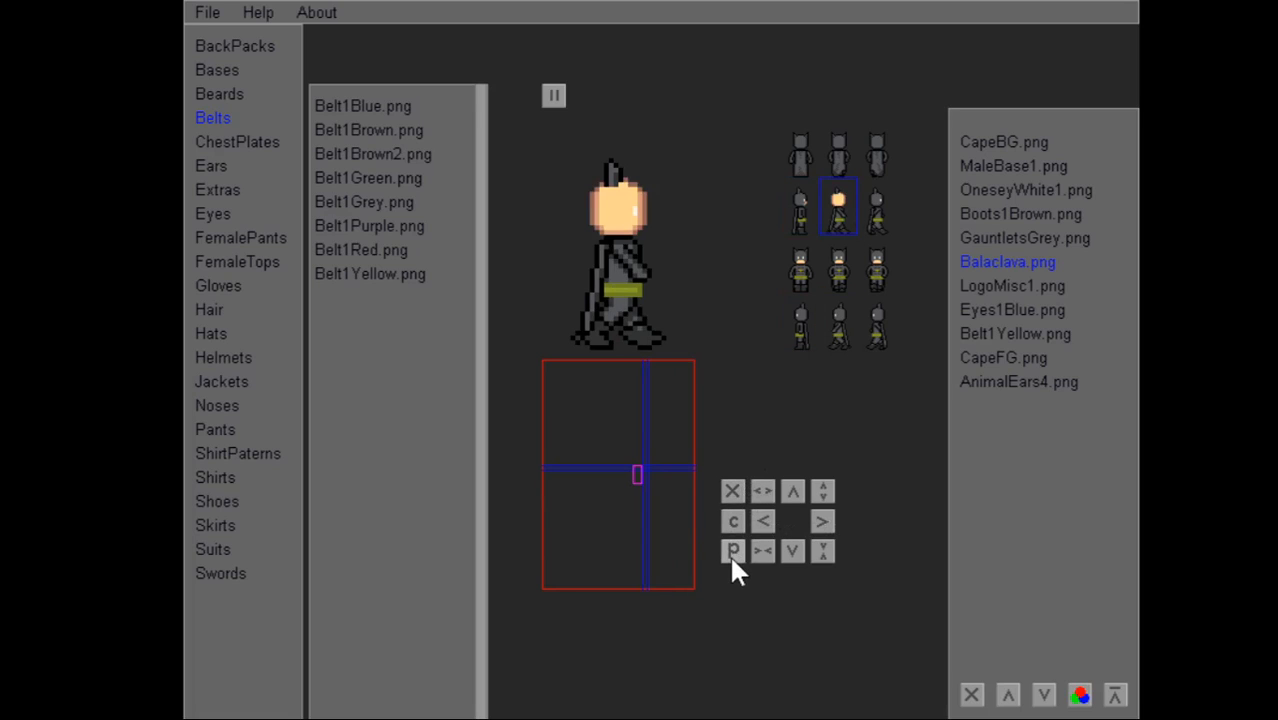
{"action": "left_click", "coordinate": [732, 553]}
{"action": "left_click", "coordinate": [875, 218]}
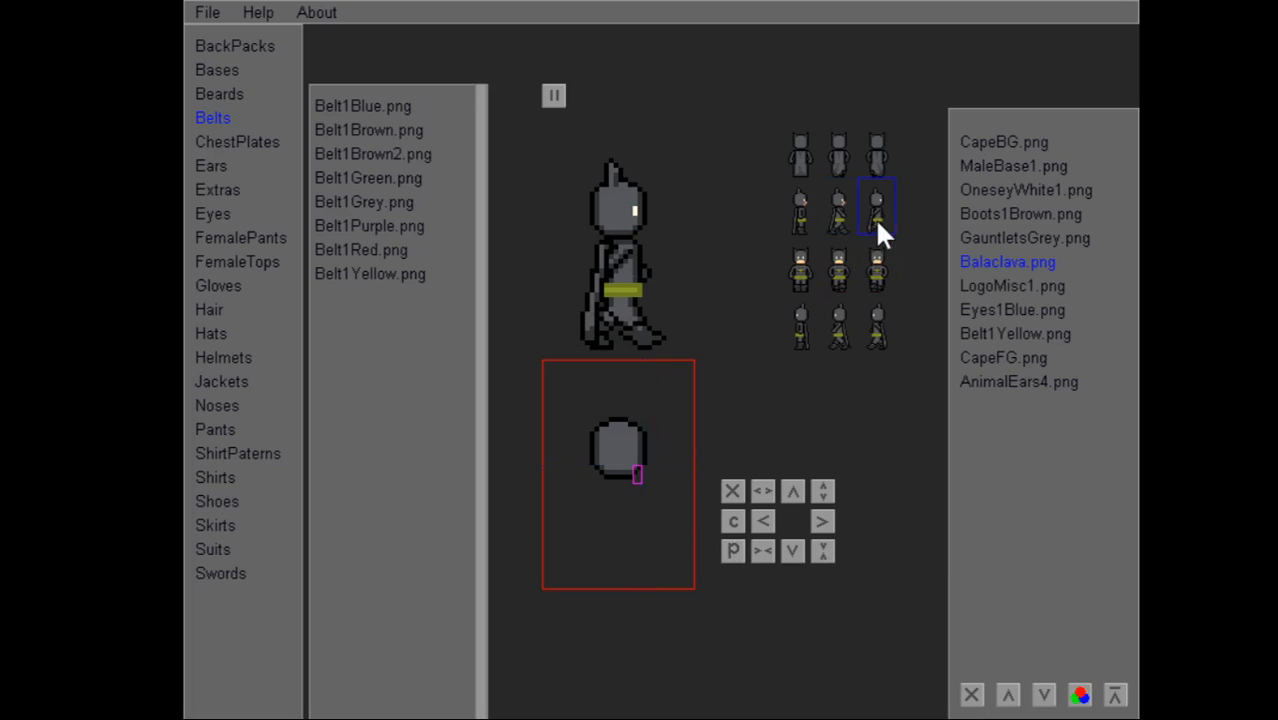
{"action": "left_click", "coordinate": [732, 491]}
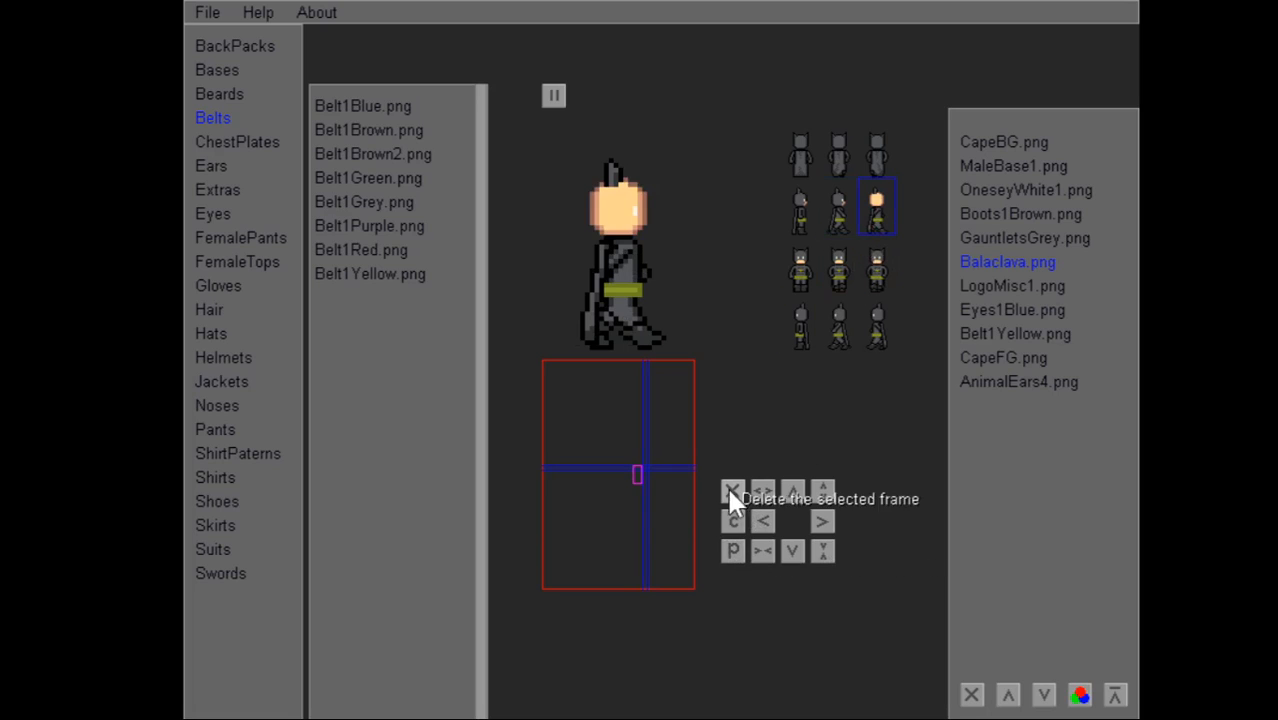
{"action": "left_click", "coordinate": [727, 549]}
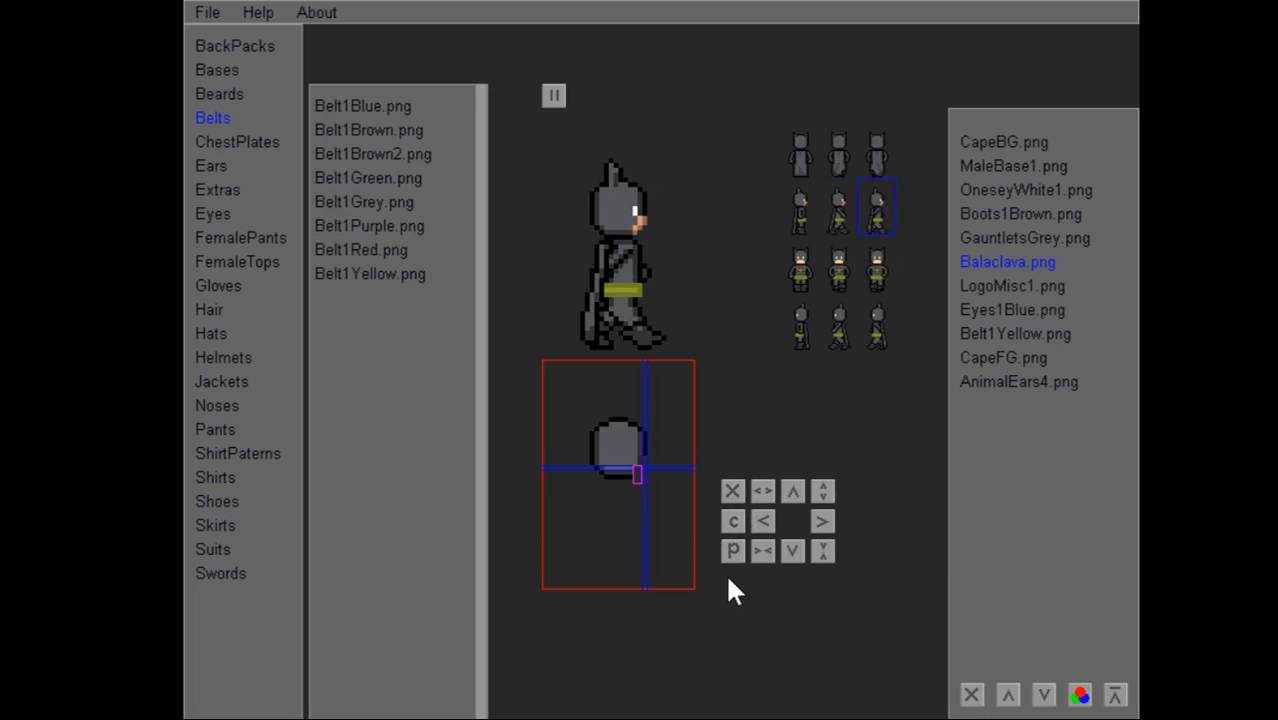
Erase the lower front pixels of Balaclava.png in the left-facing standing frame, matching the mouth opening of the right-facing frame.
{"action": "left_click", "coordinate": [799, 325]}
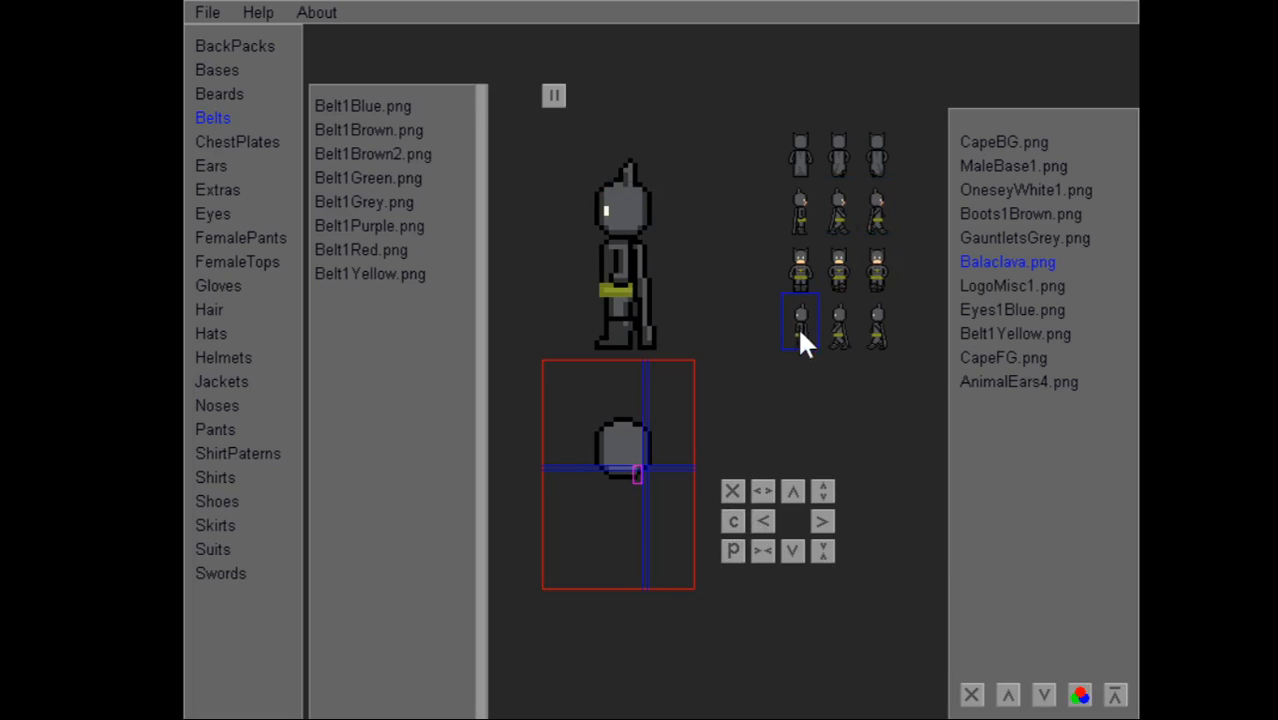
{"action": "left_click", "coordinate": [587, 464]}
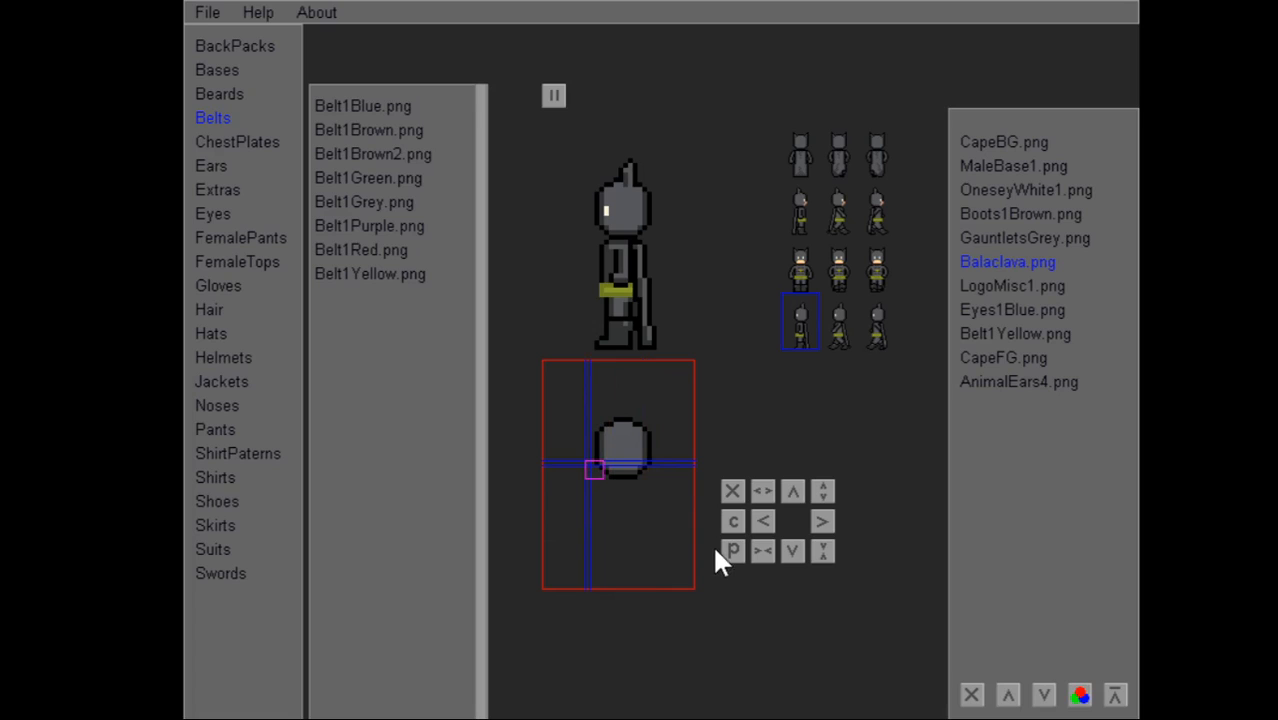
{"action": "key", "text": "x"}
{"action": "right_click", "coordinate": [578, 454]}
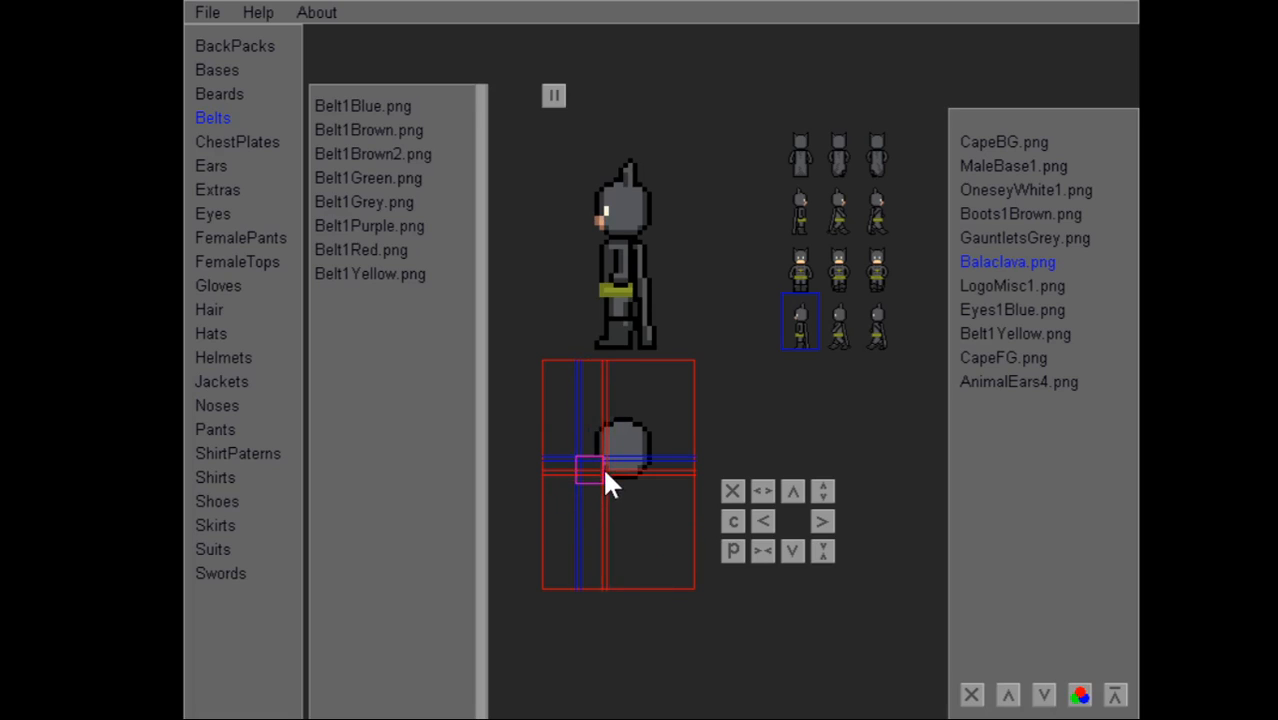
{"action": "right_click", "coordinate": [594, 471]}
{"action": "left_click_drag", "start_coordinate": [604, 479], "coordinate": [593, 472]}
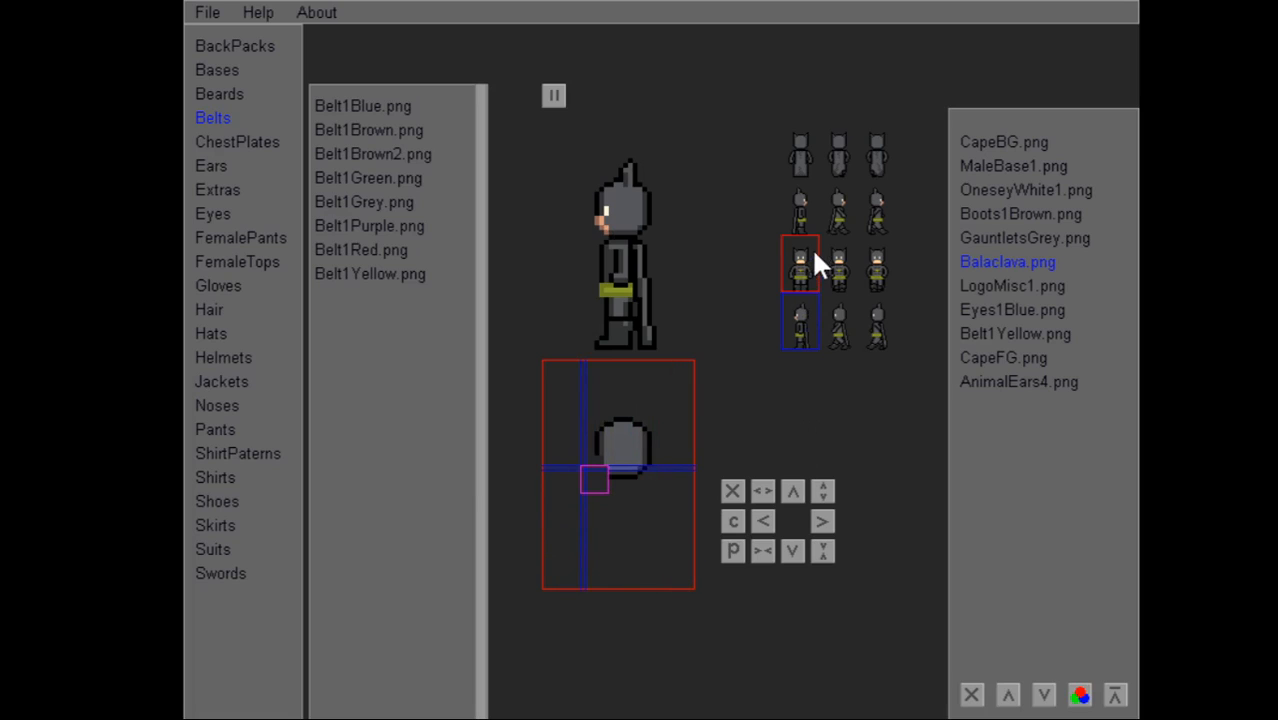
{"action": "left_click", "coordinate": [804, 213]}
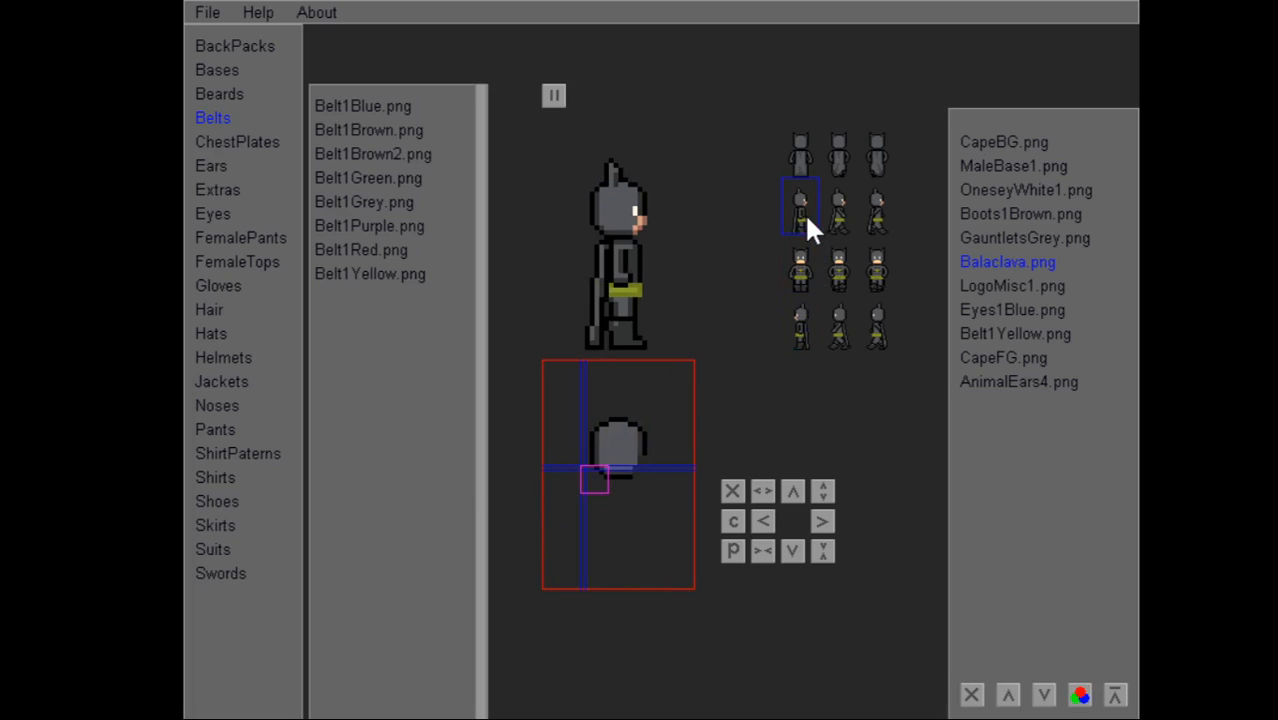
{"action": "left_click", "coordinate": [800, 325]}
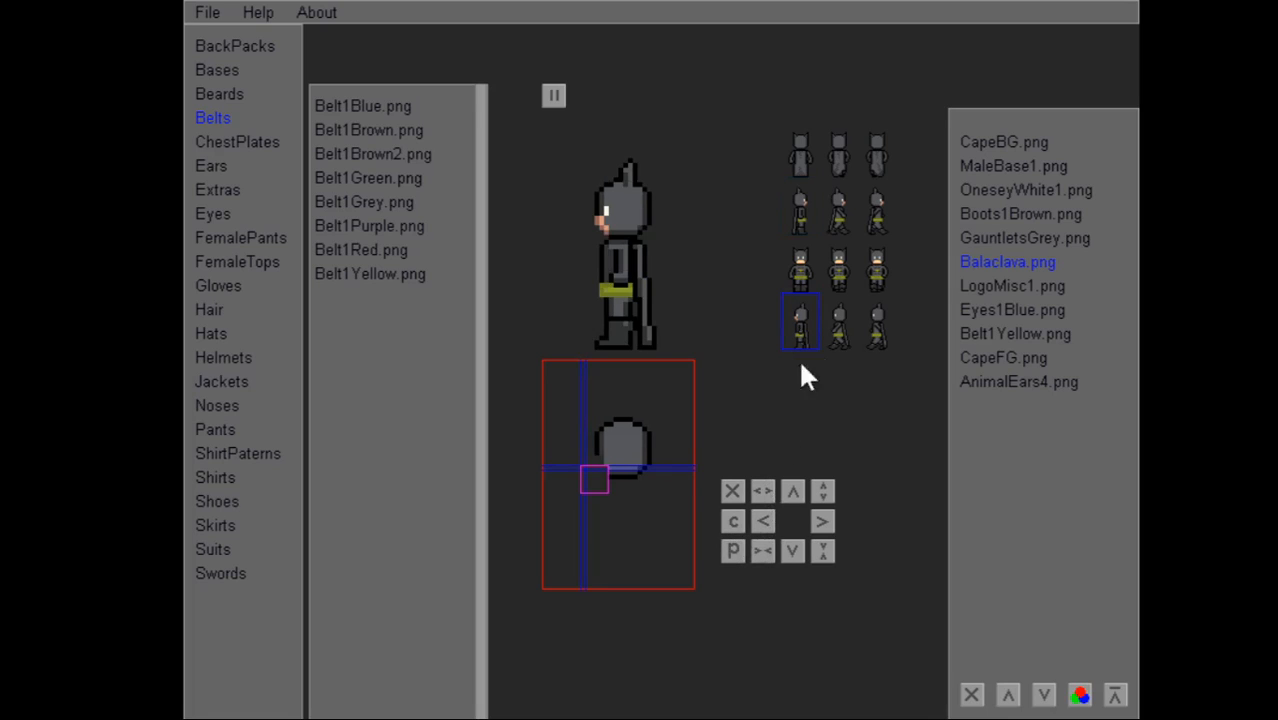
Replace Balaclava.png in the other two left-facing frames with a copy of the trimmed left-facing mask.
{"action": "left_click", "coordinate": [838, 325]}
{"action": "left_click", "coordinate": [733, 491]}
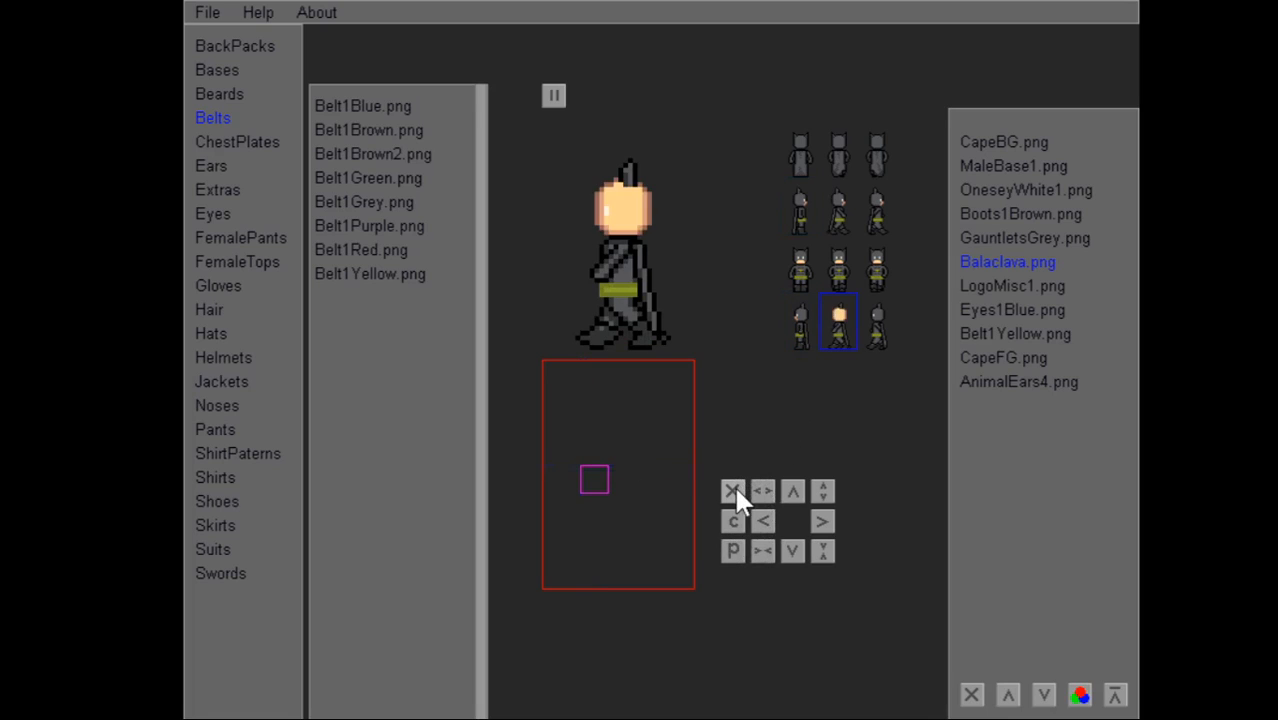
{"action": "left_click", "coordinate": [733, 551]}
{"action": "left_click", "coordinate": [876, 322]}
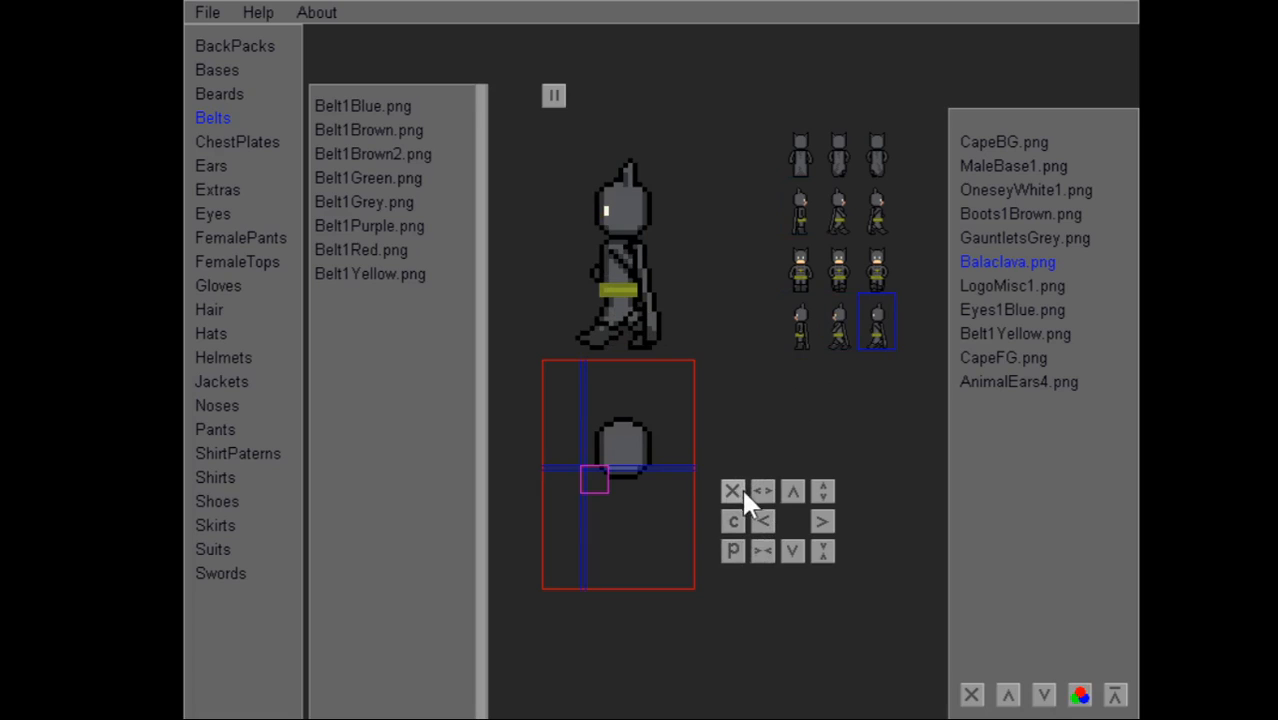
{"action": "left_click", "coordinate": [736, 492]}
{"action": "left_click", "coordinate": [733, 551]}
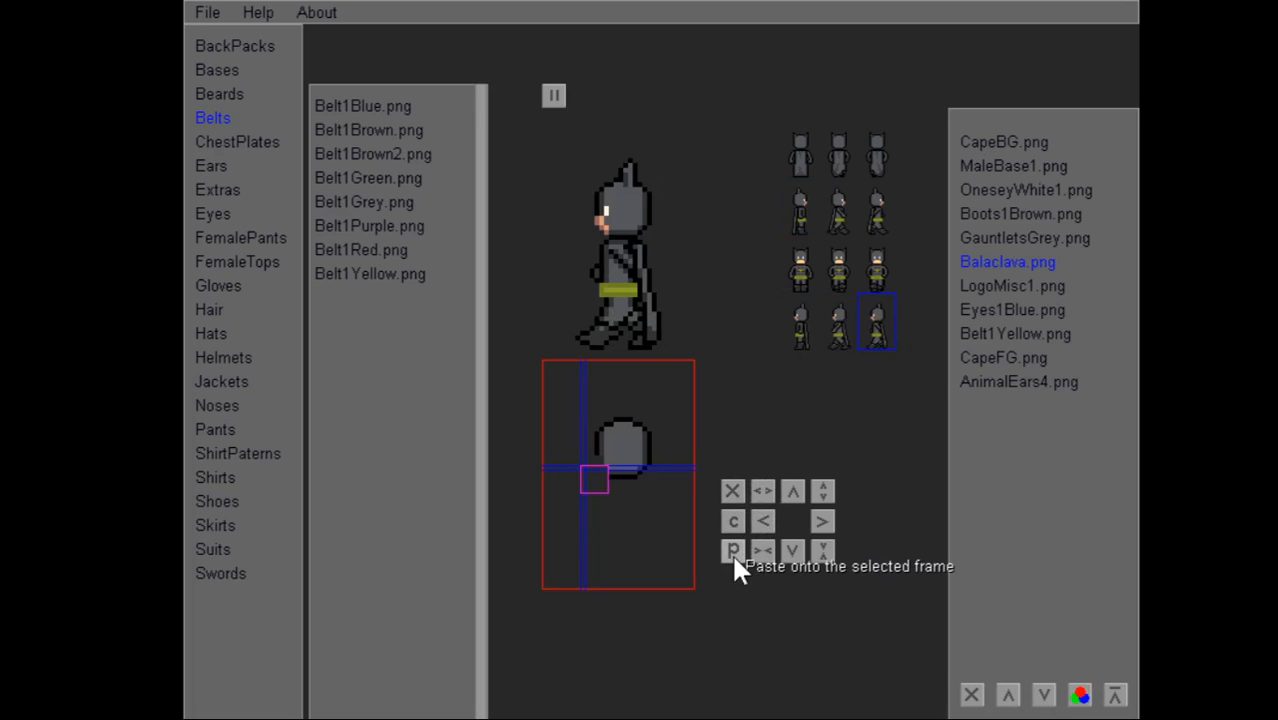
Play the character's walk animation in the preview.
{"action": "left_click", "coordinate": [556, 96]}
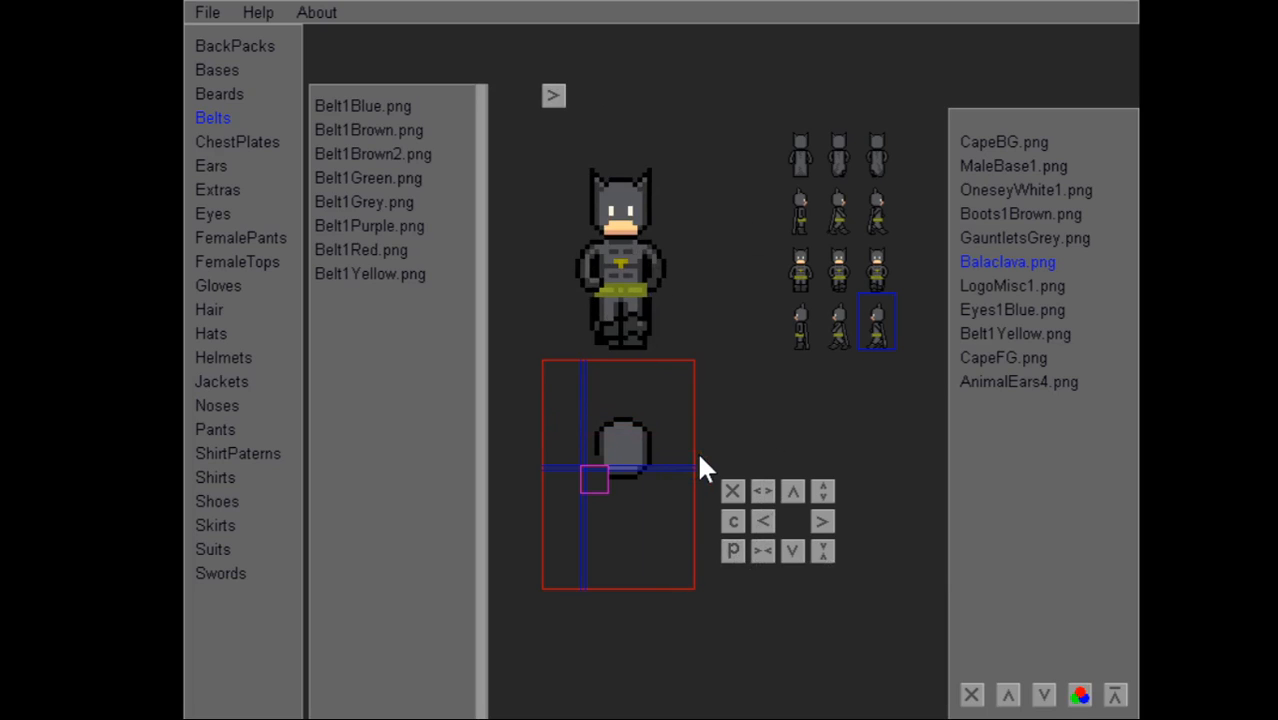